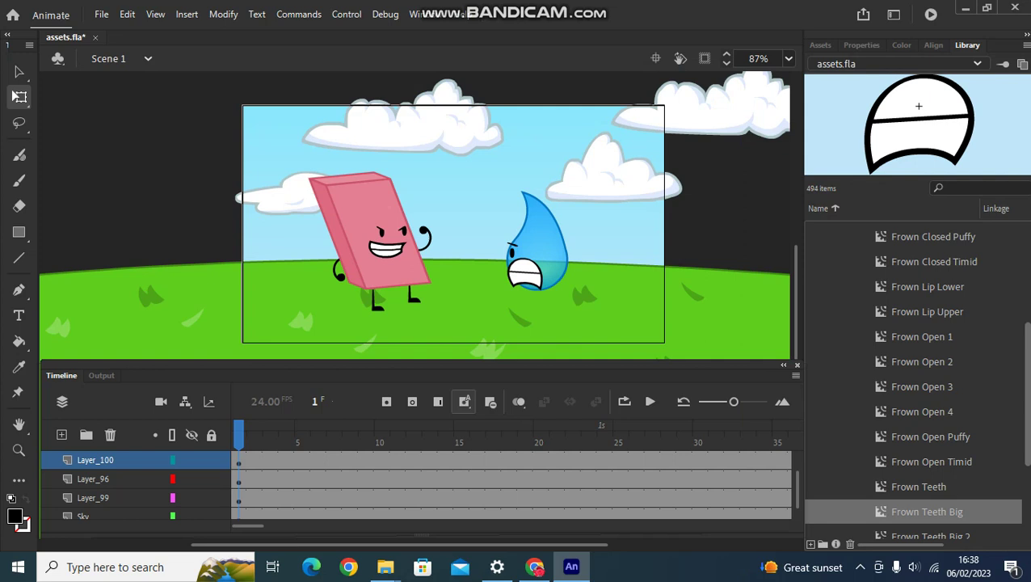
Collapse the Frowns and Mouths library folders, expand Limbs, and make Layer_99 the active layer.
{"action": "scroll", "coordinate": [927, 512], "scroll_direction": "up", "scroll_amount": 3}
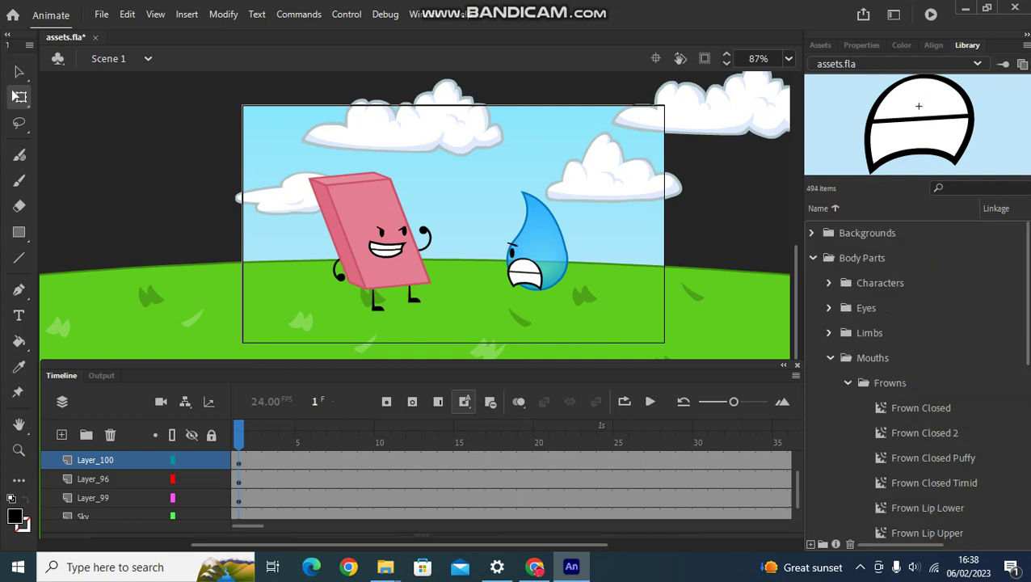
{"action": "left_click", "coordinate": [848, 383]}
{"action": "left_click", "coordinate": [831, 358]}
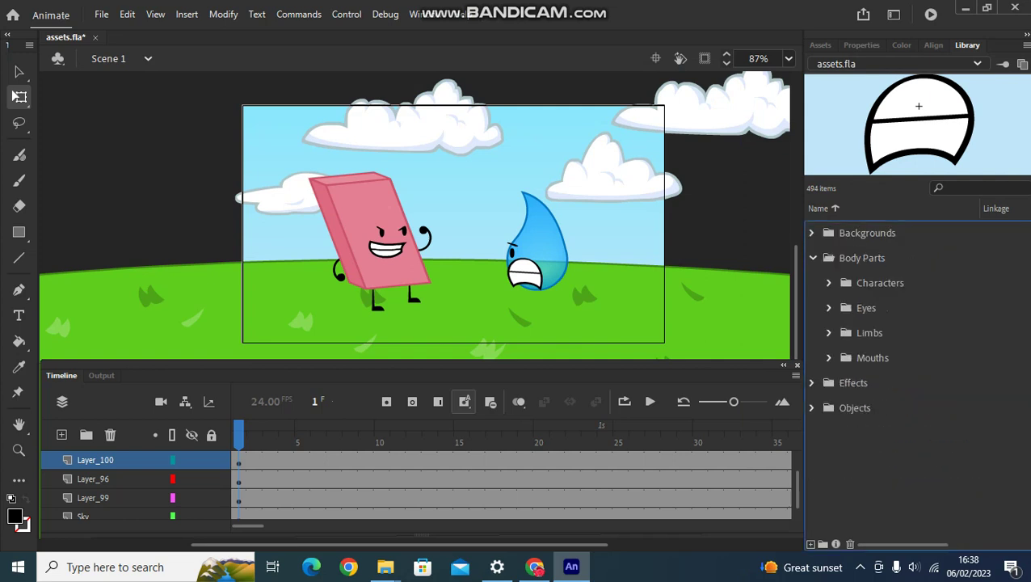
{"action": "left_click", "coordinate": [828, 332]}
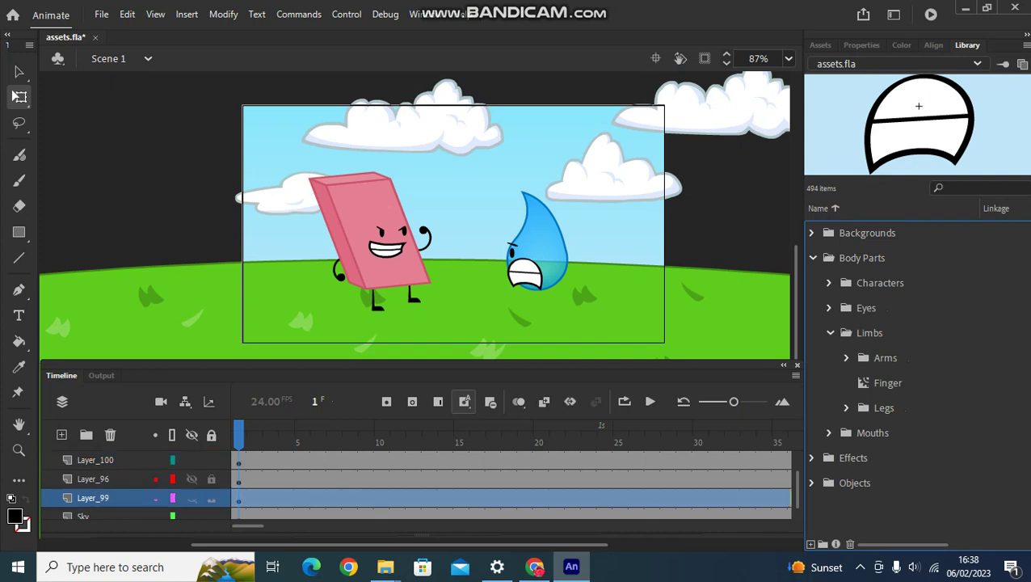
{"action": "left_click", "coordinate": [130, 498]}
{"action": "left_click", "coordinate": [373, 294]}
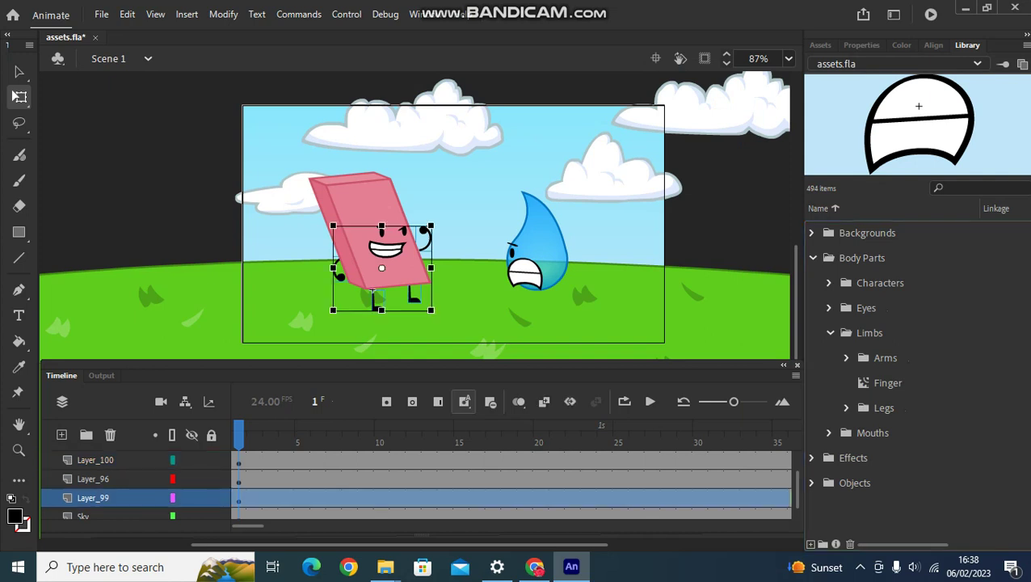
Place two Leg Straight symbols from the Legs library folder side by side in the empty area beside the stage.
{"action": "left_click", "coordinate": [847, 408]}
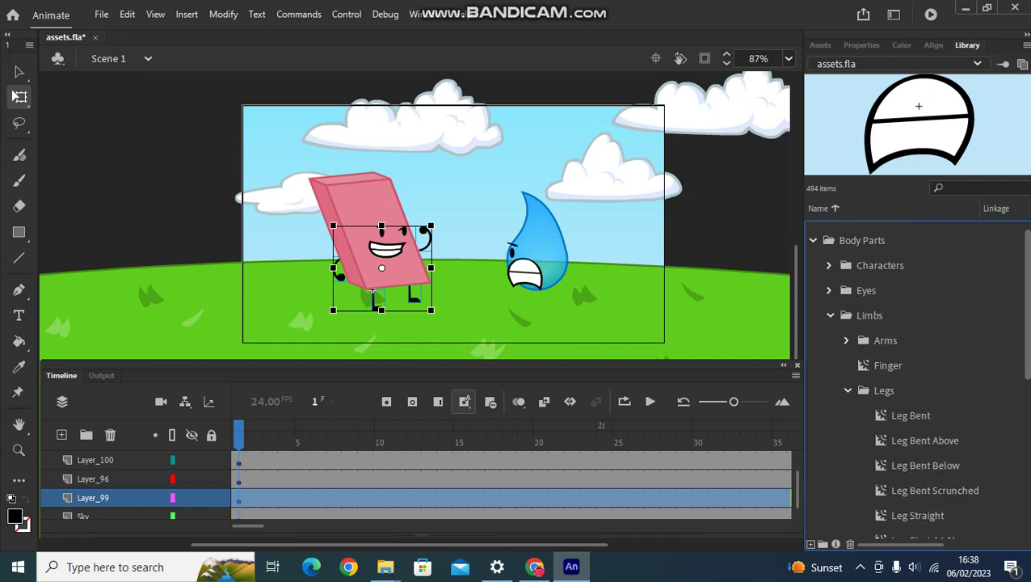
{"action": "scroll", "coordinate": [918, 380], "scroll_direction": "down", "scroll_amount": 3}
{"action": "left_click", "coordinate": [917, 413]}
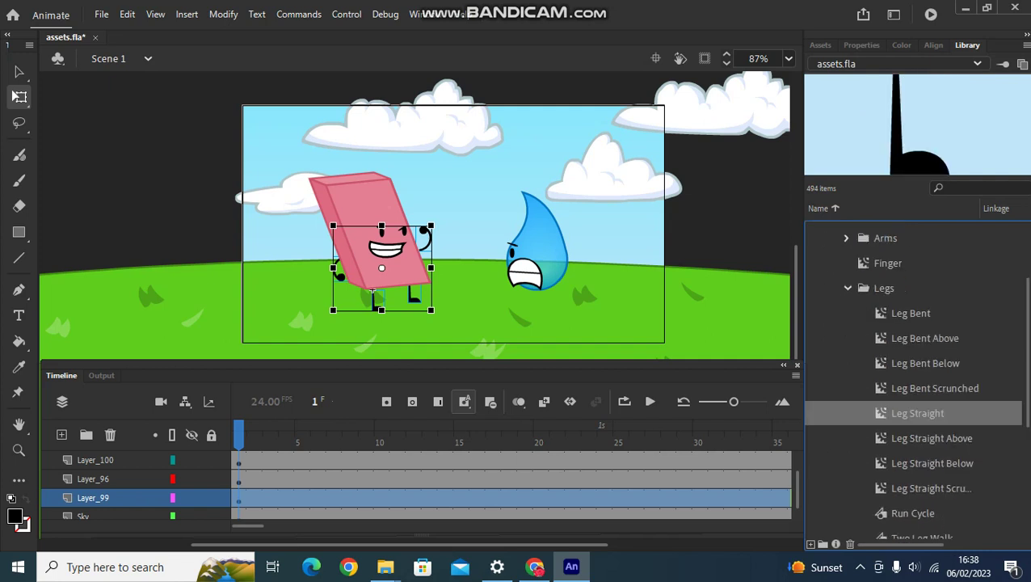
{"action": "left_click", "coordinate": [712, 190]}
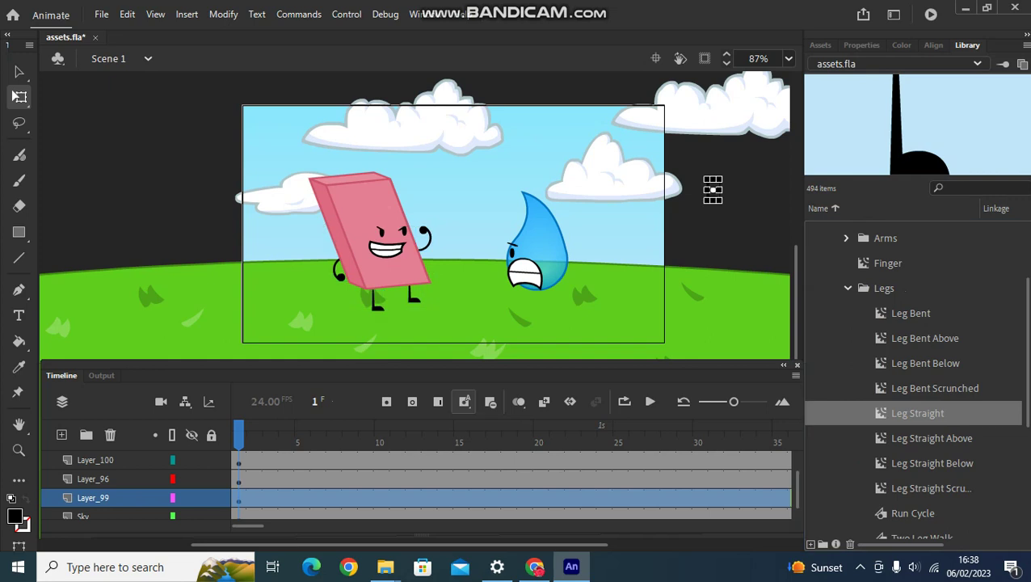
{"action": "left_click_drag", "start_coordinate": [712, 190], "coordinate": [710, 191]}
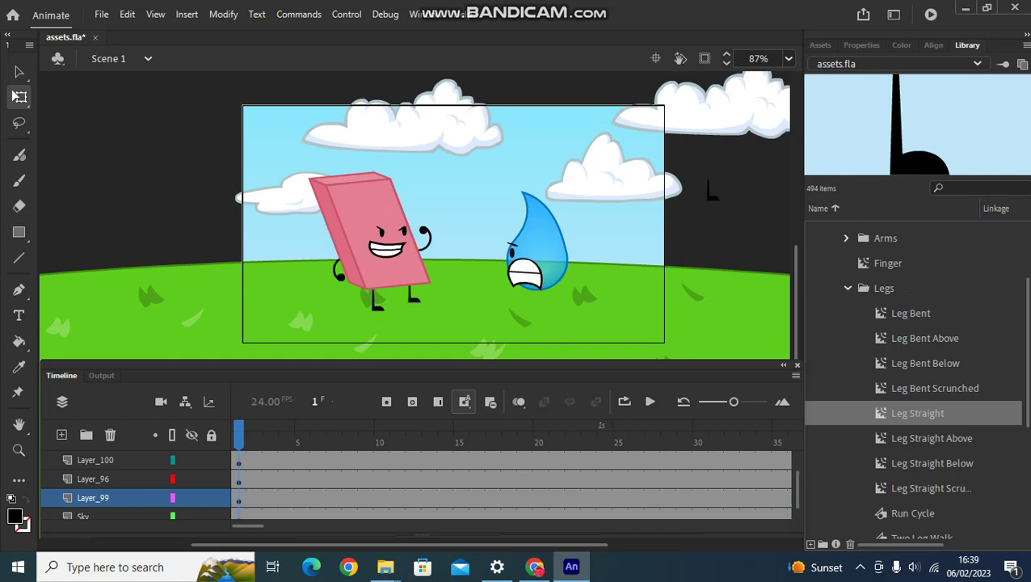
{"action": "left_click_drag", "start_coordinate": [917, 414], "coordinate": [737, 196]}
{"action": "key", "text": "Escape"}
Select both leg instances beside the stage and flip them horizontally.
{"action": "left_click_drag", "start_coordinate": [695, 170], "coordinate": [757, 208]}
{"action": "right_click", "coordinate": [733, 181]}
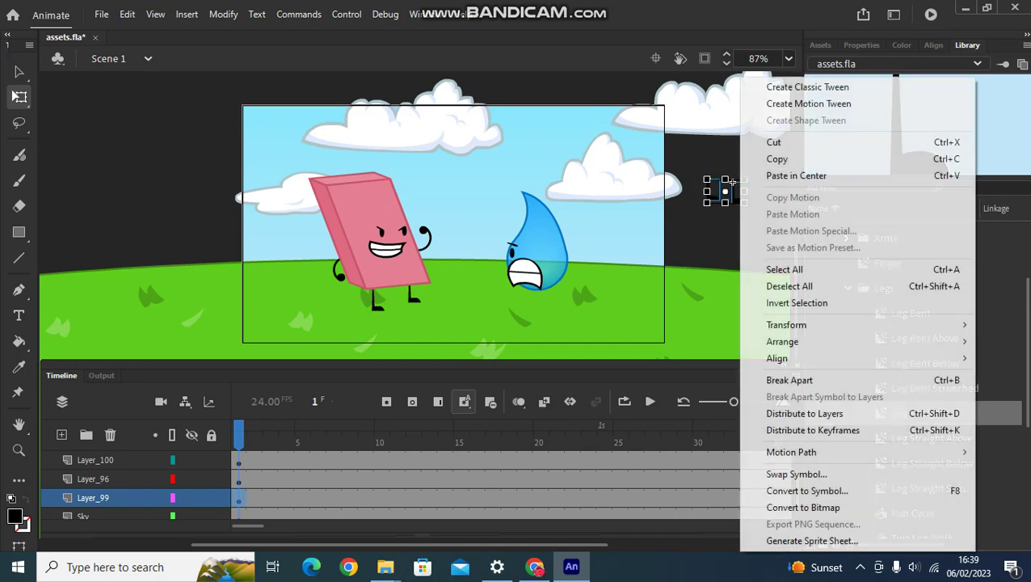
{"action": "key", "text": "Up"}
{"action": "key", "text": "Up"}
{"action": "key", "text": "Up"}
{"action": "key", "text": "Up"}
{"action": "key", "text": "Up"}
{"action": "key", "text": "Up"}
{"action": "key", "text": "Up"}
{"action": "key", "text": "Up"}
{"action": "key", "text": "Up"}
{"action": "key", "text": "Up"}
{"action": "key", "text": "Up"}
{"action": "key", "text": "Up"}
{"action": "key", "text": "Up"}
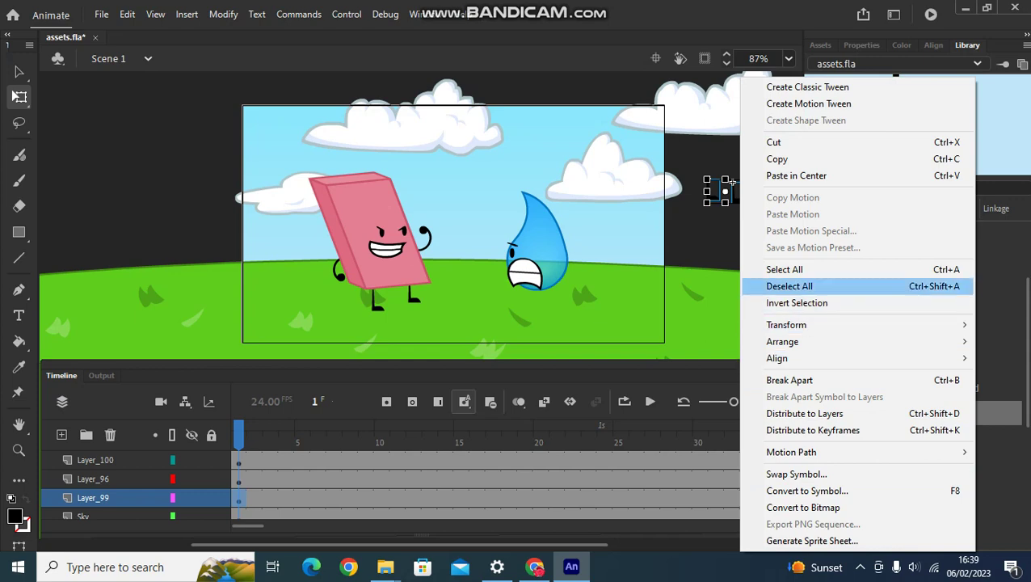
{"action": "key", "text": "Down"}
{"action": "key", "text": "Down"}
{"action": "key", "text": "Down"}
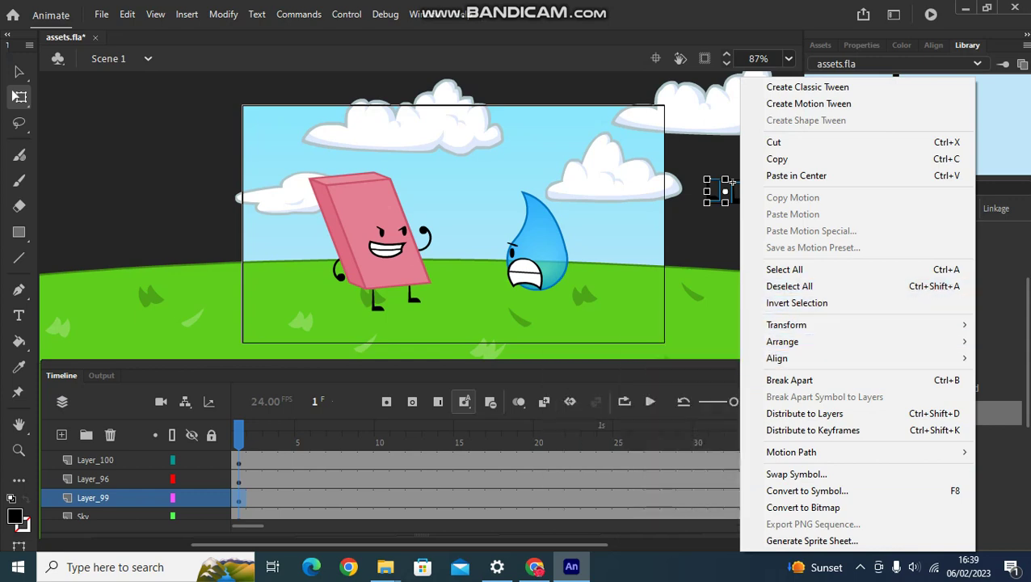
{"action": "key", "text": "Up"}
{"action": "key", "text": "Down"}
{"action": "key", "text": "Down"}
{"action": "key", "text": "Right"}
{"action": "key", "text": "Down"}
{"action": "key", "text": "Down"}
{"action": "key", "text": "Down"}
{"action": "key", "text": "Down"}
{"action": "key", "text": "Down"}
{"action": "key", "text": "Down"}
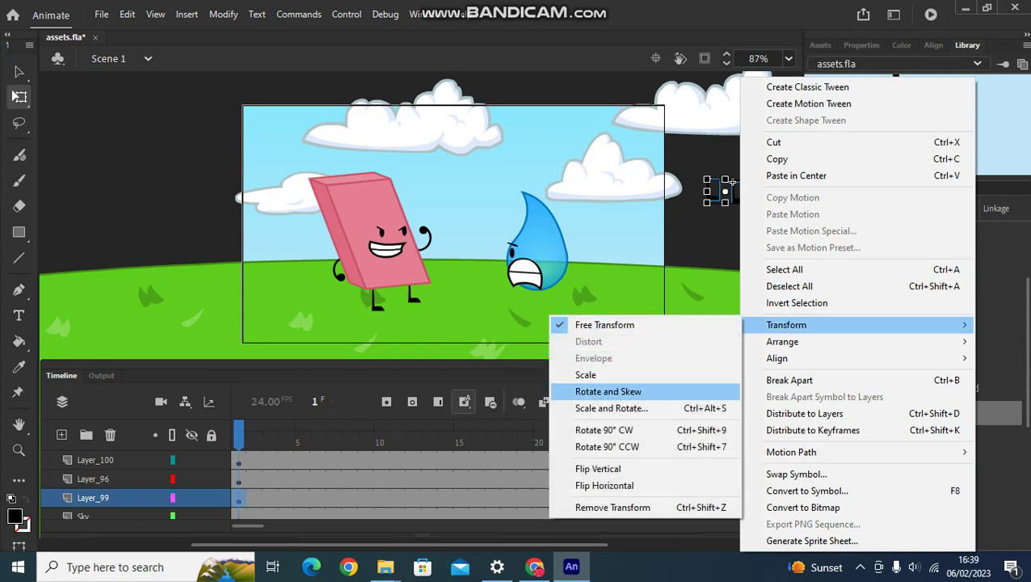
{"action": "key", "text": "Down"}
{"action": "key", "text": "Return"}
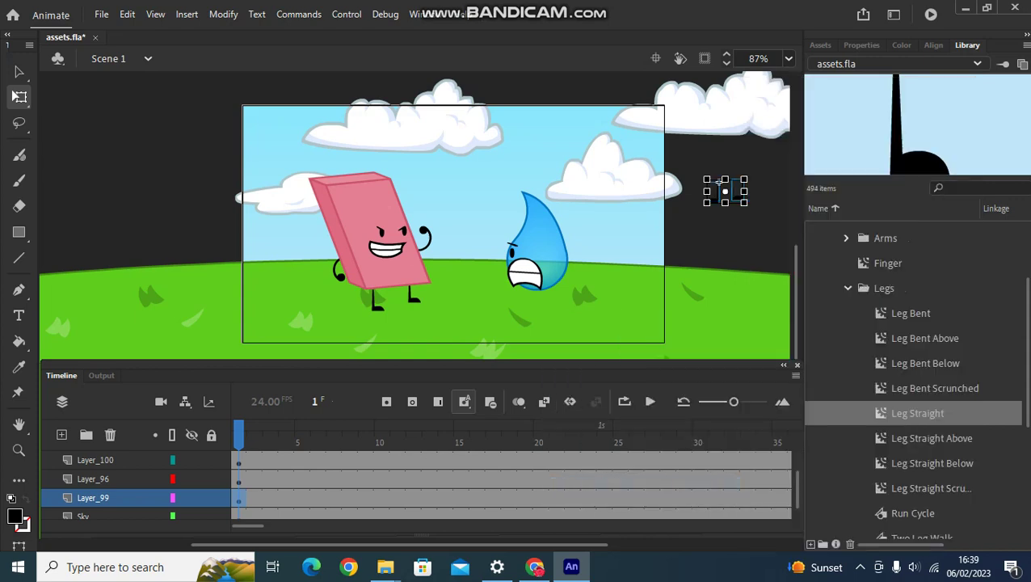
{"action": "key", "text": "Escape"}
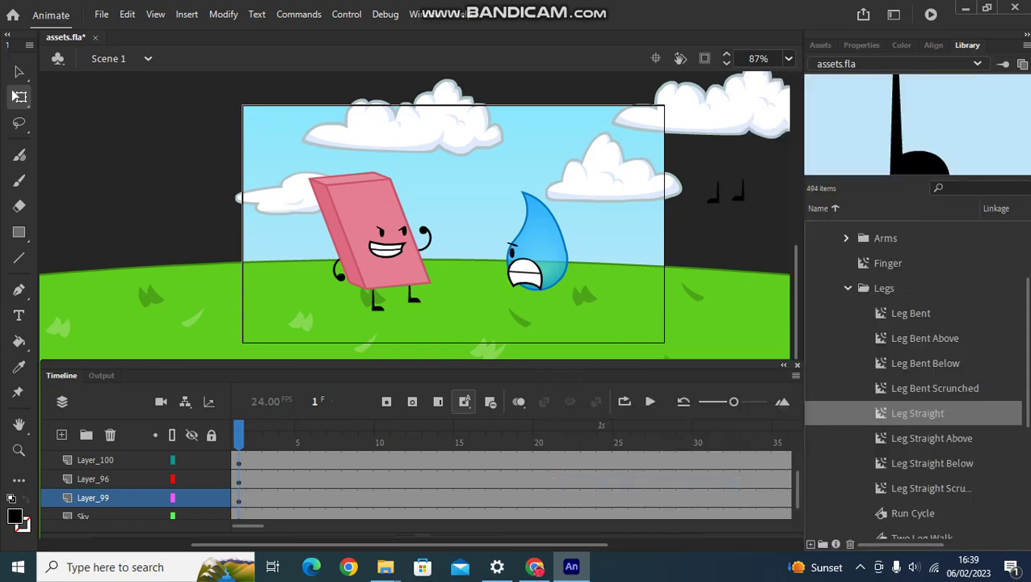
Move one of the flipped legs under the blue teardrop's body, attached just below its mouth.
{"action": "left_click_drag", "start_coordinate": [711, 192], "coordinate": [524, 291]}
{"action": "key", "text": "Escape"}
{"action": "left_click", "coordinate": [524, 298]}
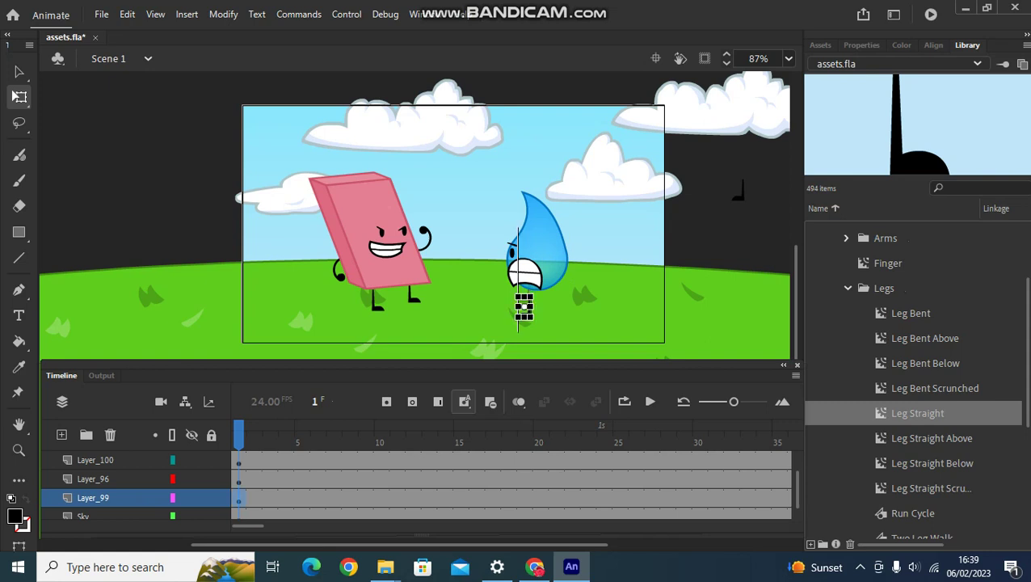
{"action": "left_click_drag", "start_coordinate": [524, 298], "coordinate": [524, 297]}
{"action": "key", "text": "ctrl+shift+a"}
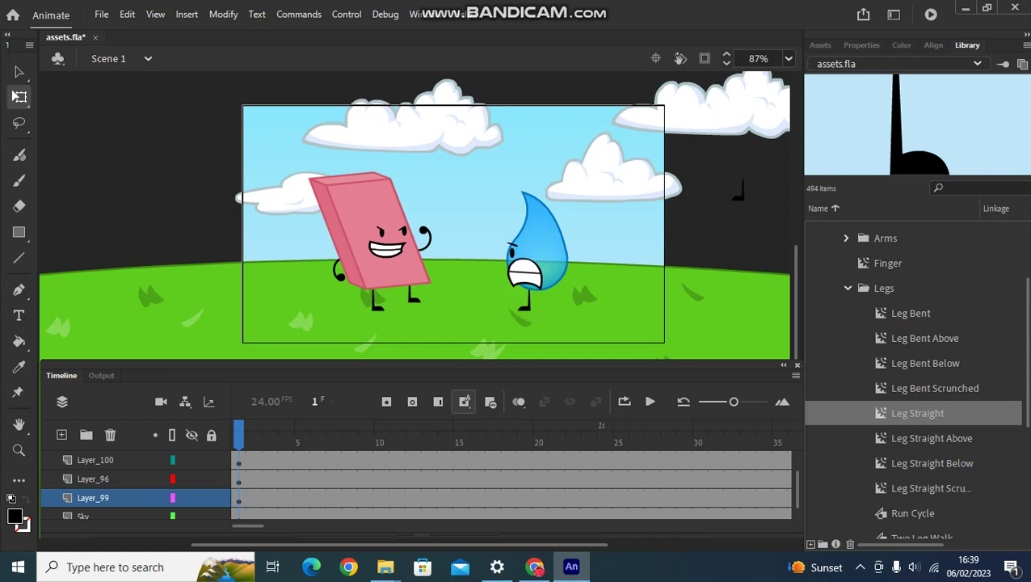
Move the remaining flipped leg under the teardrop's body, just right of the first leg and level with it.
{"action": "left_click_drag", "start_coordinate": [738, 190], "coordinate": [550, 301]}
{"action": "key", "text": "ctrl+shift+a"}
{"action": "left_click_drag", "start_coordinate": [553, 302], "coordinate": [543, 301]}
{"action": "key", "text": "ctrl+shift+a"}
{"action": "left_click_drag", "start_coordinate": [458, 310], "coordinate": [472, 302]}
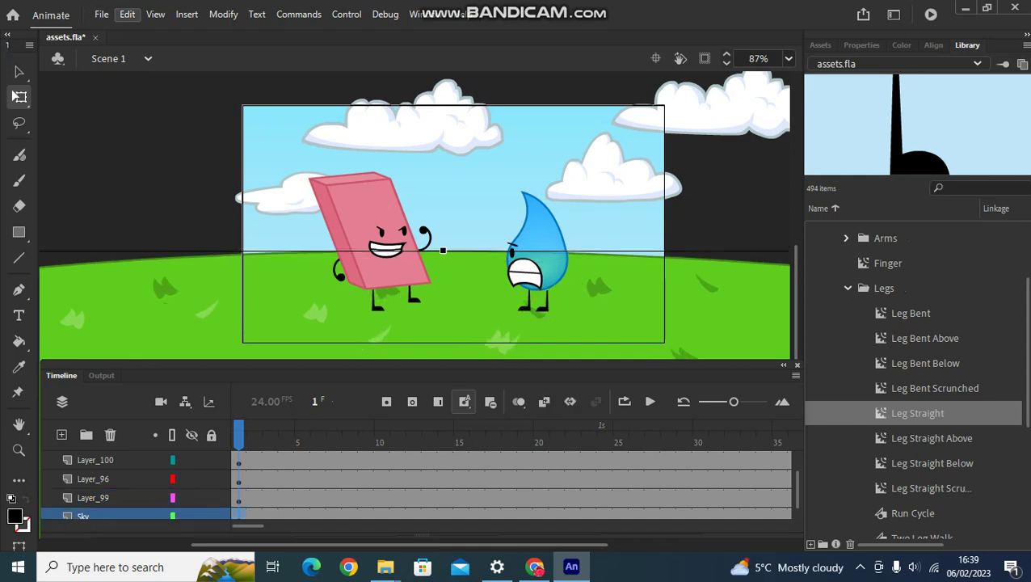
{"action": "left_click", "coordinate": [155, 14]}
{"action": "left_click", "coordinate": [153, 31]}
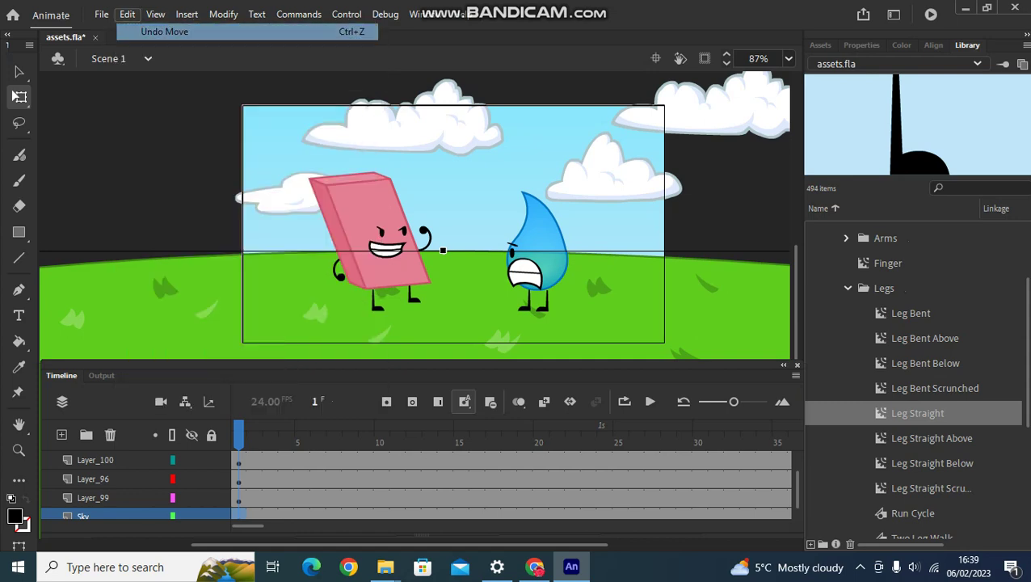
Try adjusting the teardrop's left leg with Rotate and Skew, and undo the change.
{"action": "left_click_drag", "start_coordinate": [724, 189], "coordinate": [505, 321]}
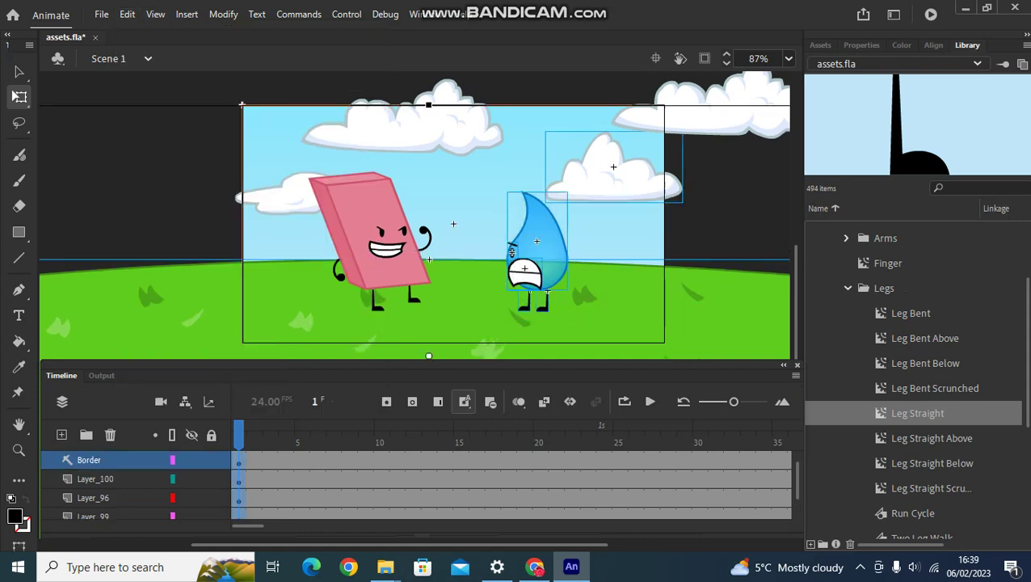
{"action": "key", "text": "Escape"}
{"action": "left_click", "coordinate": [526, 303]}
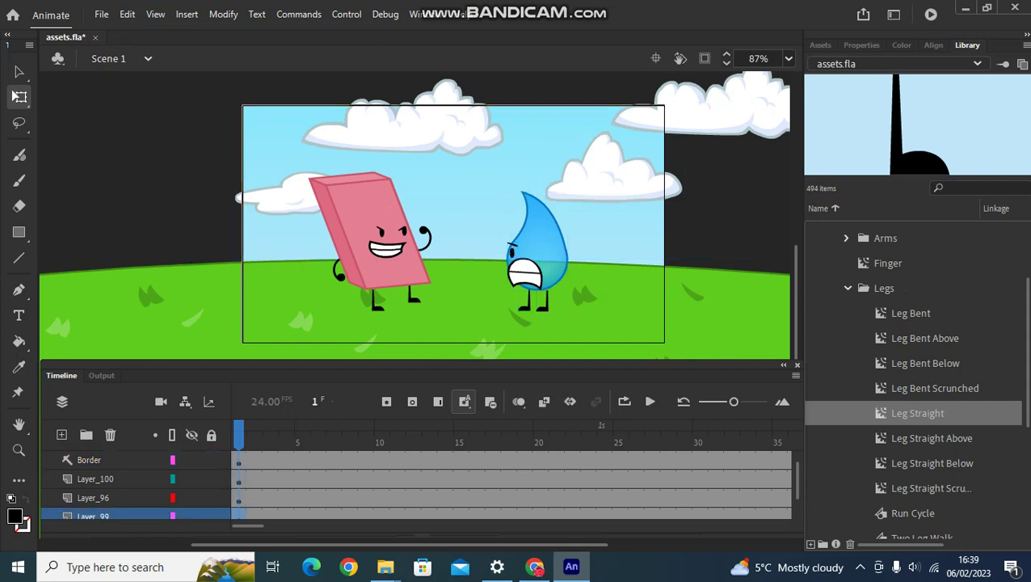
{"action": "right_click", "coordinate": [524, 299]}
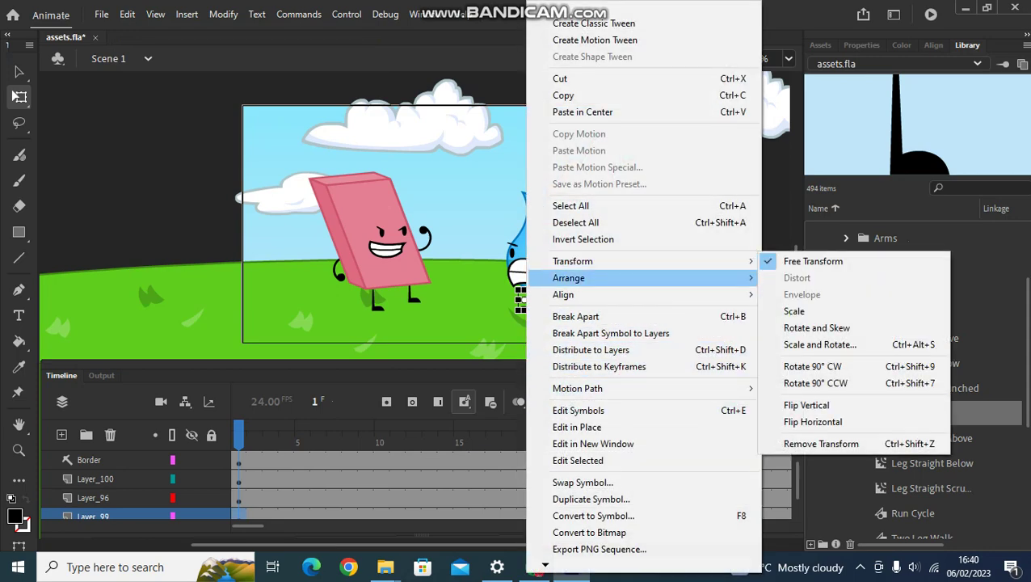
{"action": "mouse_move", "coordinate": [647, 261]}
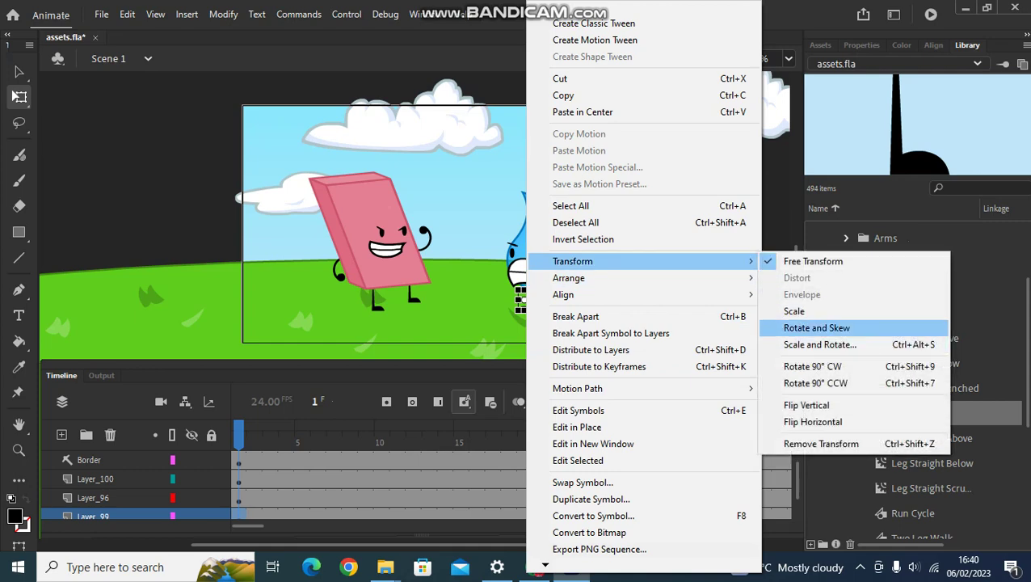
{"action": "left_click", "coordinate": [817, 328]}
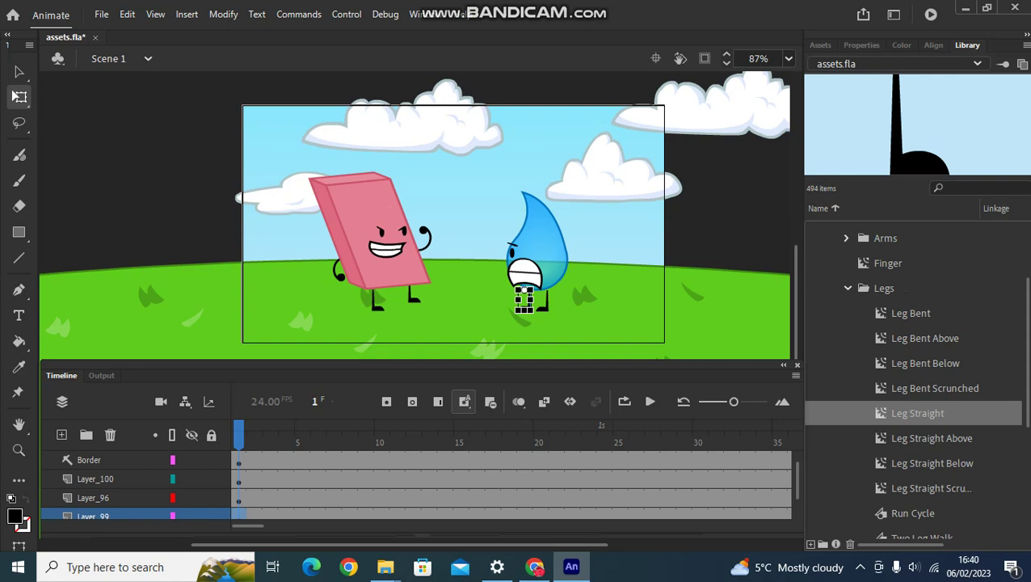
{"action": "mouse_move", "coordinate": [531, 305]}
{"action": "left_mouse_down"}
{"action": "mouse_move", "coordinate": [531, 317]}
{"action": "mouse_move", "coordinate": [531, 293]}
{"action": "left_mouse_up"}
{"action": "key", "text": "ctrl+z"}
{"action": "key", "text": "Escape"}
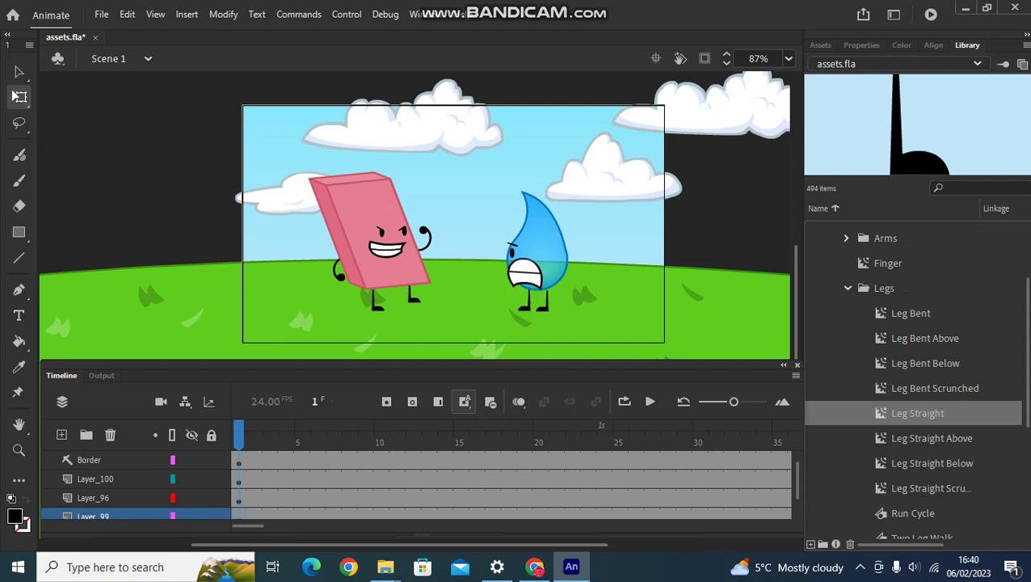
{"action": "left_click_drag", "start_coordinate": [543, 304], "coordinate": [544, 304]}
{"action": "key", "text": "Escape"}
Place an Arm Shaking symbol from the Limbs folder's Arms subfolder in the empty area beside the stage.
{"action": "left_click", "coordinate": [848, 289]}
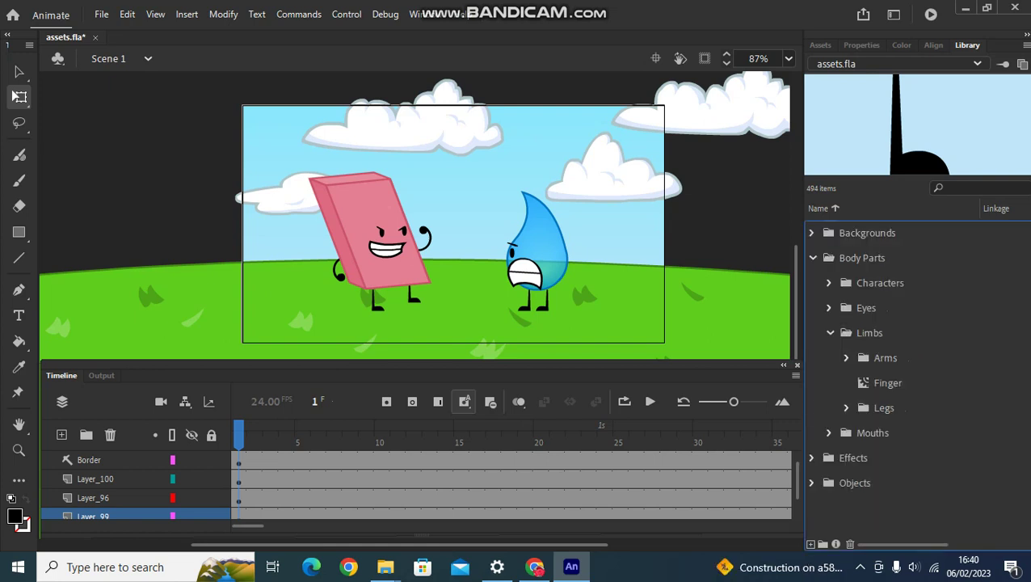
{"action": "left_click", "coordinate": [830, 333]}
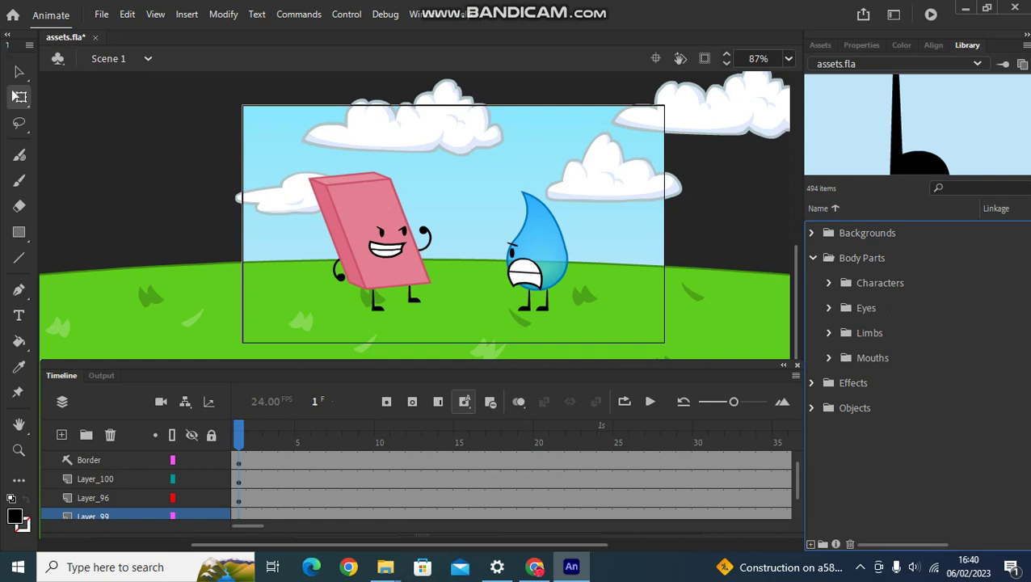
{"action": "left_click", "coordinate": [830, 333]}
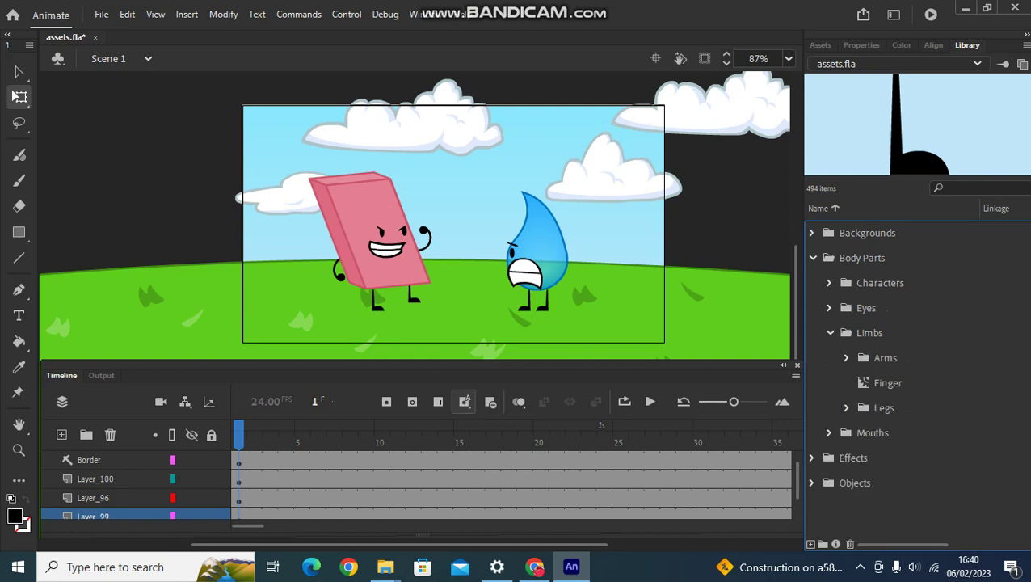
{"action": "left_click", "coordinate": [846, 358]}
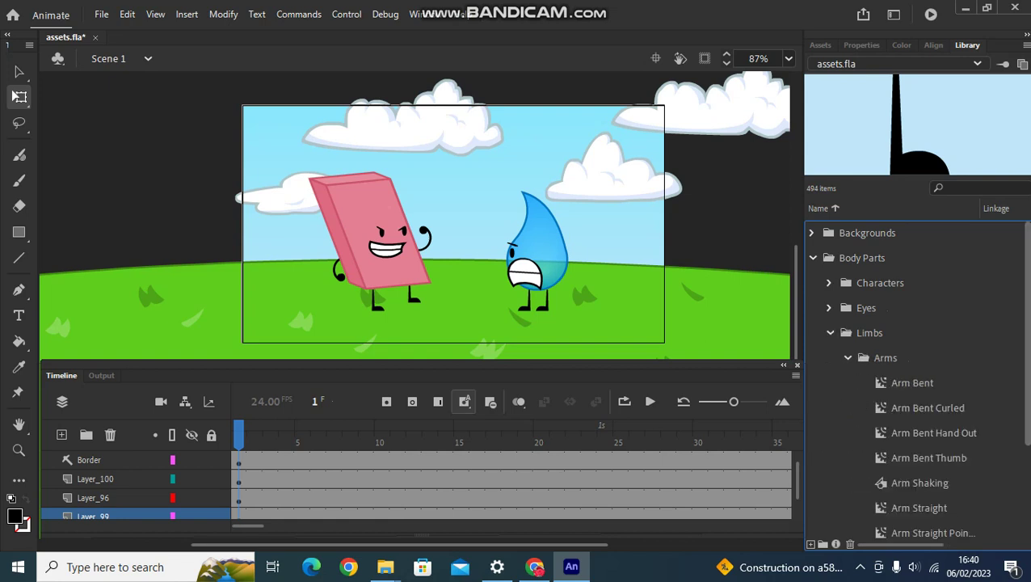
{"action": "left_click_drag", "start_coordinate": [1026, 332], "coordinate": [1026, 411]}
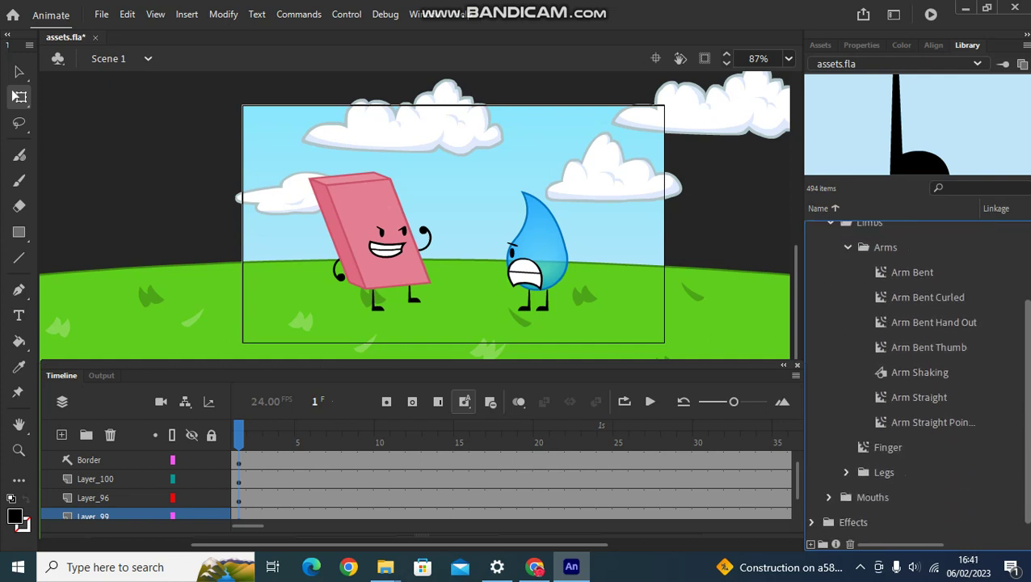
{"action": "left_click", "coordinate": [920, 373]}
{"action": "key", "text": "Down"}
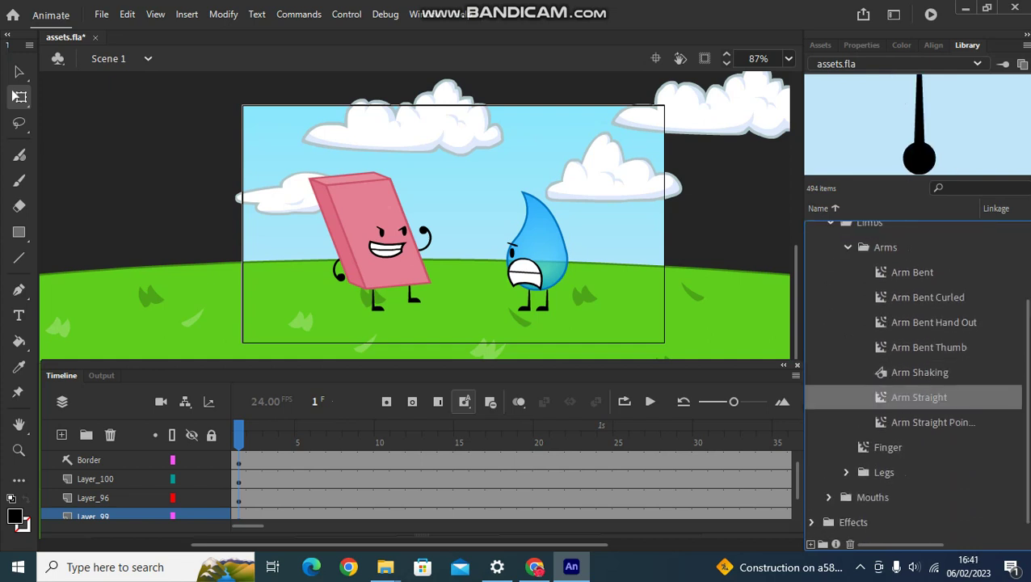
{"action": "key", "text": "Up"}
{"action": "key", "text": "Down"}
{"action": "key", "text": "Down"}
{"action": "key", "text": "Up"}
{"action": "key", "text": "Up"}
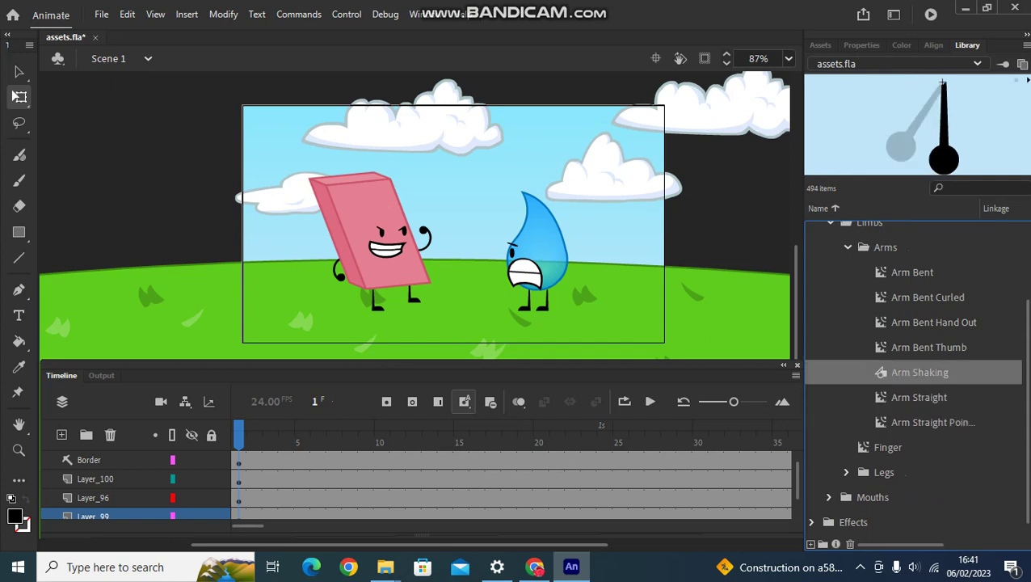
{"action": "left_click_drag", "start_coordinate": [920, 373], "coordinate": [748, 214]}
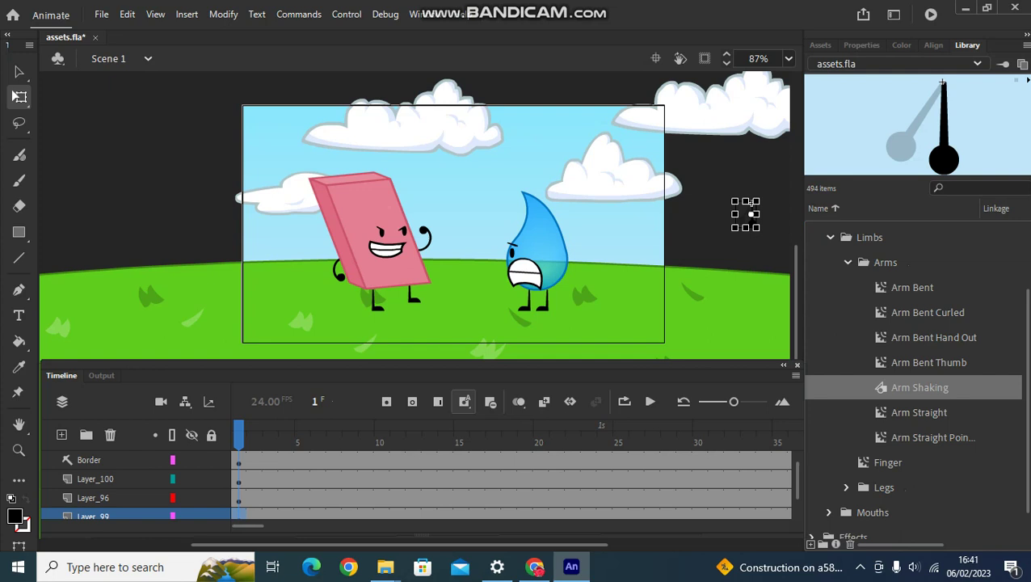
Try stretching the shaking arm beside the stage with Free Transform, and undo the change.
{"action": "mouse_move", "coordinate": [734, 201]}
{"action": "left_mouse_down"}
{"action": "mouse_move", "coordinate": [717, 214]}
{"action": "mouse_move", "coordinate": [734, 198]}
{"action": "left_mouse_up"}
{"action": "left_click", "coordinate": [748, 218]}
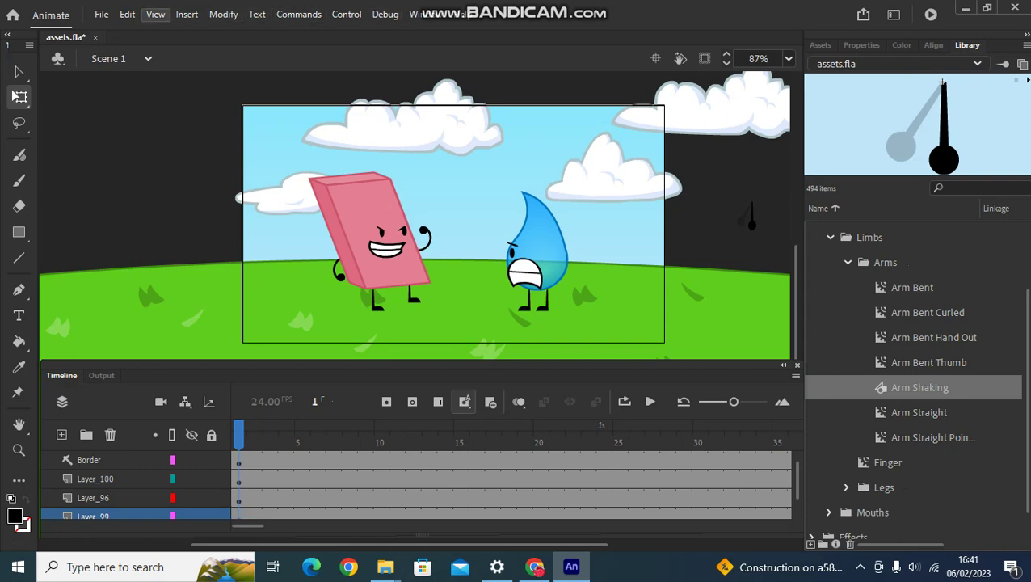
{"action": "left_click", "coordinate": [127, 14]}
{"action": "mouse_move", "coordinate": [155, 14]}
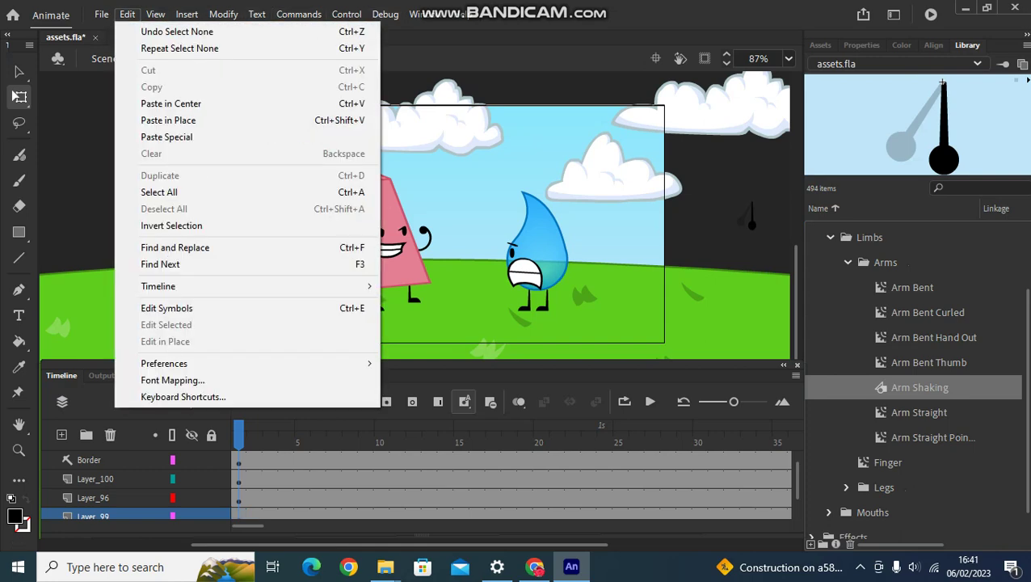
{"action": "left_click", "coordinate": [186, 32]}
{"action": "left_click", "coordinate": [127, 15]}
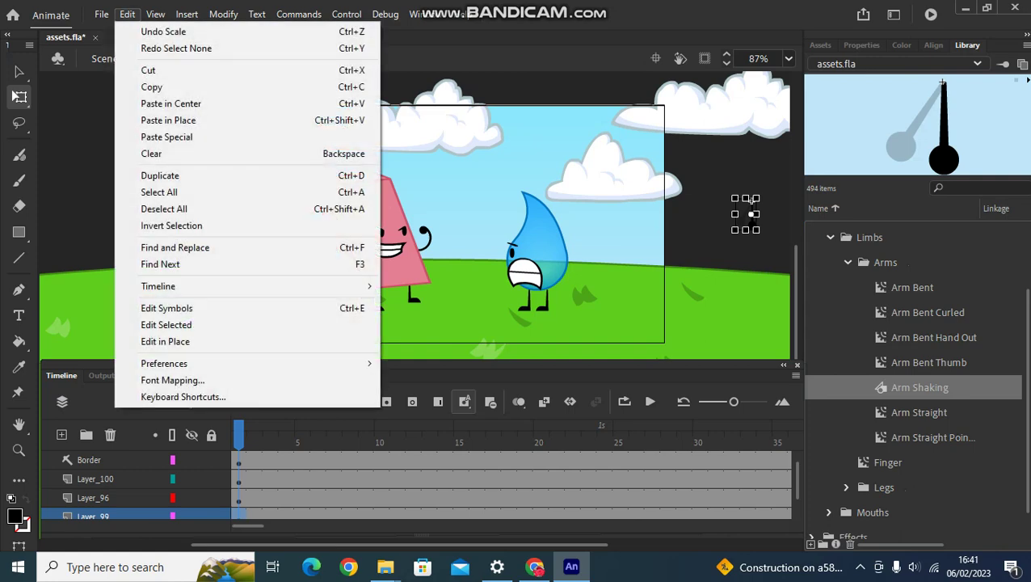
{"action": "left_click", "coordinate": [169, 31]}
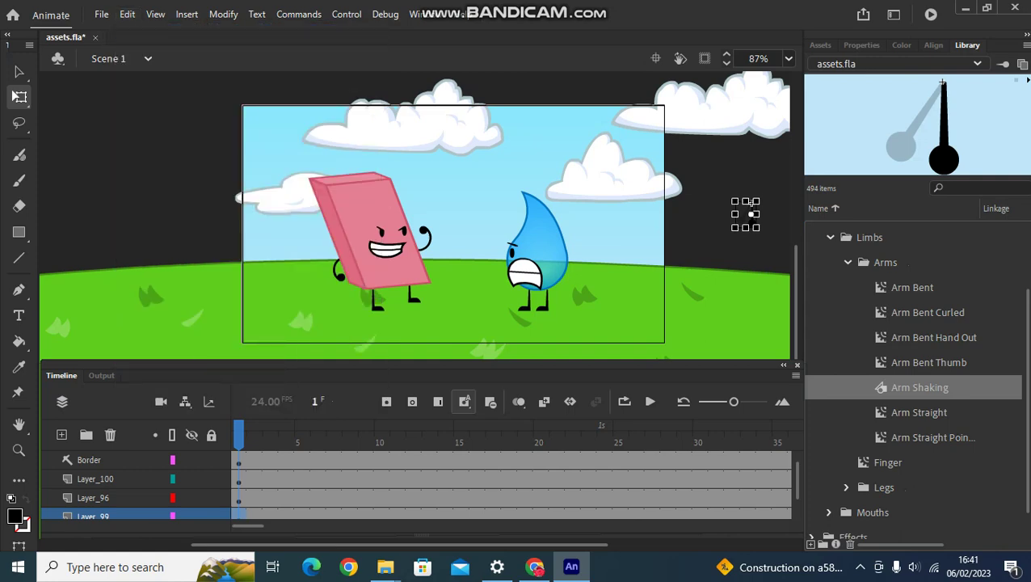
Try rotating the shaking arm beside the stage, and undo the rotations.
{"action": "left_click_drag", "start_coordinate": [759, 197], "coordinate": [767, 204]}
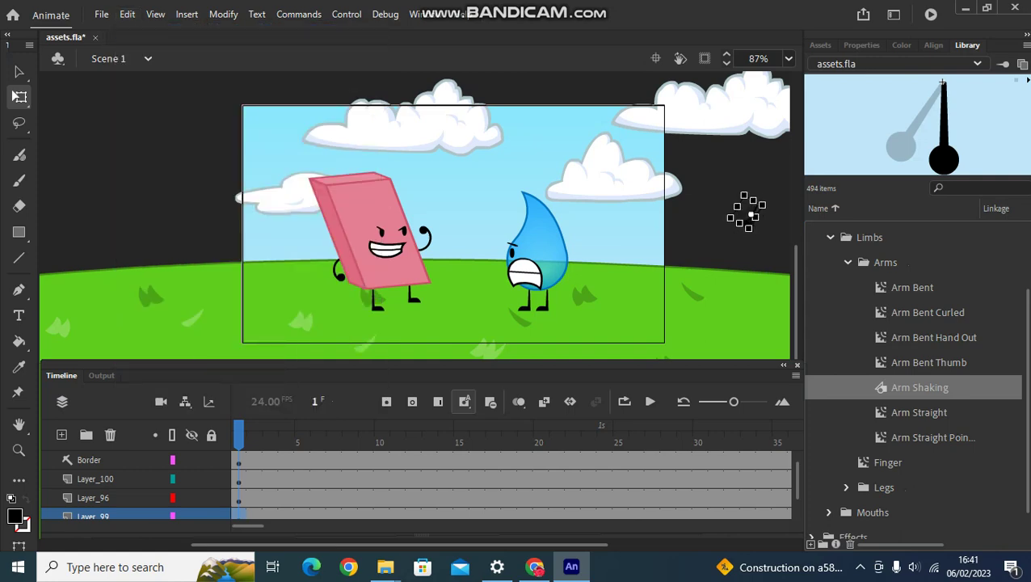
{"action": "key", "text": "ctrl+z"}
{"action": "key", "text": "ctrl+z"}
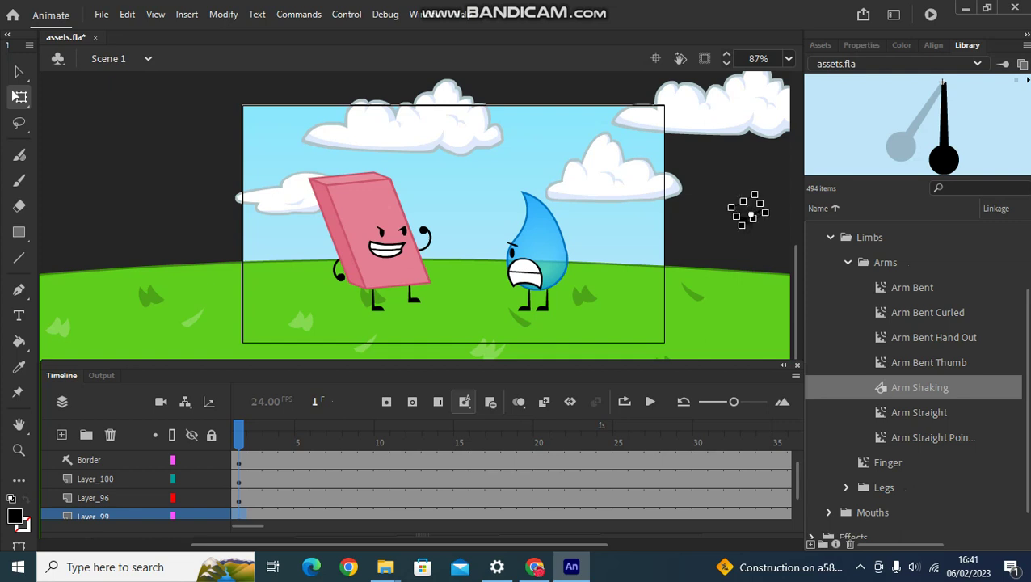
{"action": "key", "text": "ctrl+z"}
{"action": "key", "text": "ctrl+z"}
Attach a shaking arm at the teardrop's left edge beside its mouth, and a second one on its right edge with Layer_100 active.
{"action": "left_click_drag", "start_coordinate": [747, 217], "coordinate": [509, 274]}
{"action": "key", "text": "Escape"}
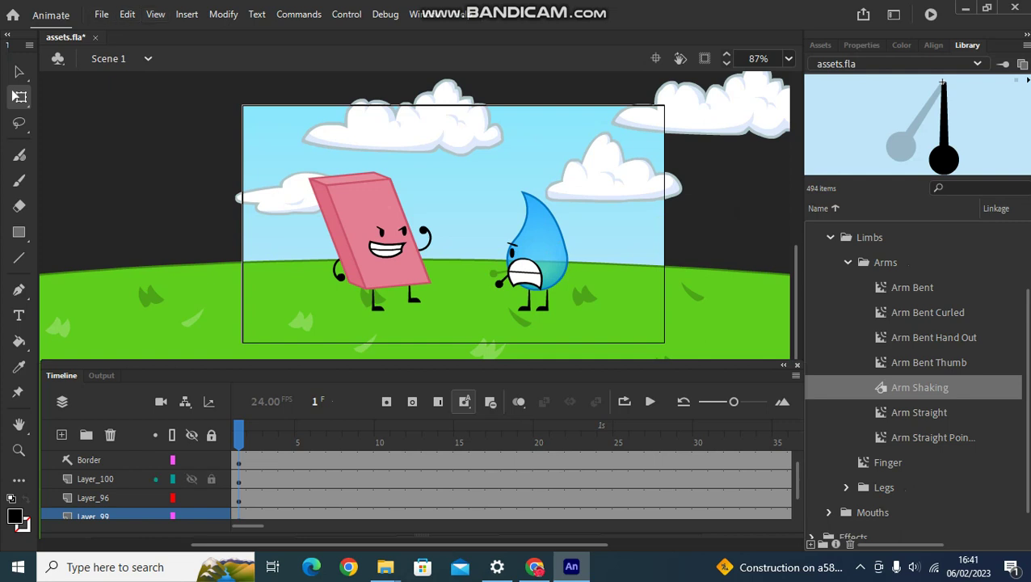
{"action": "left_click", "coordinate": [194, 478]}
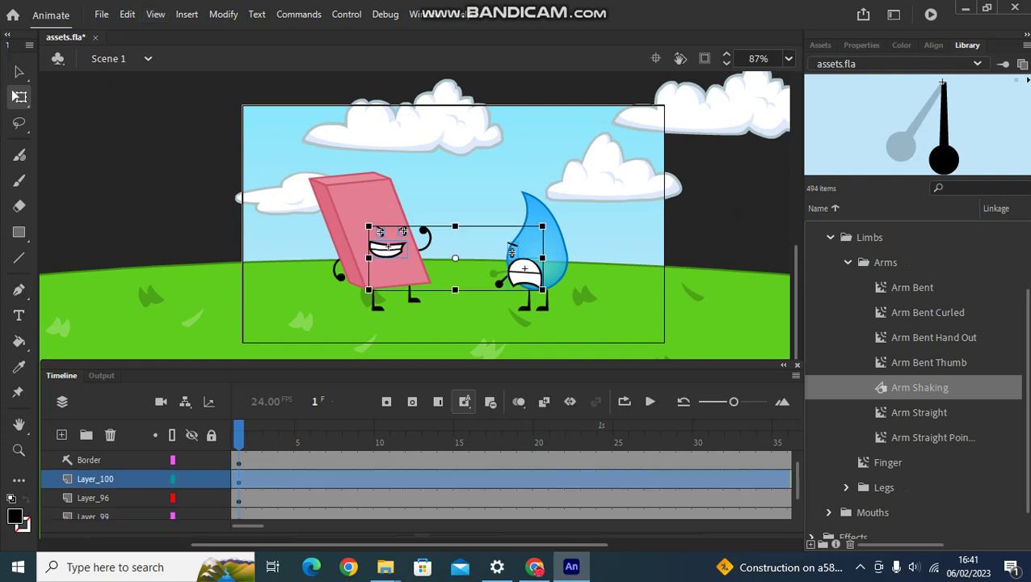
{"action": "key", "text": "Escape"}
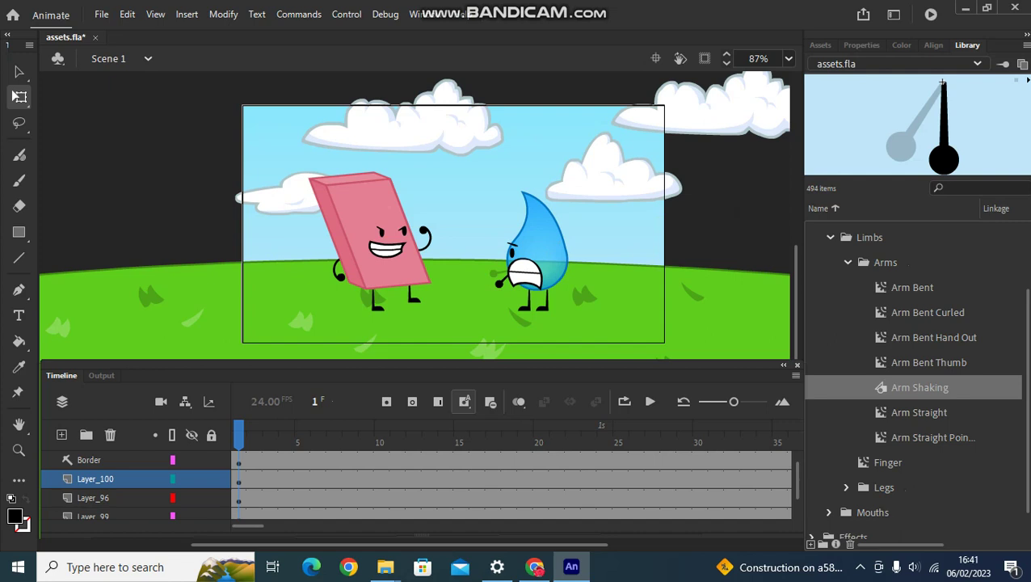
{"action": "left_click", "coordinate": [747, 211]}
{"action": "left_click_drag", "start_coordinate": [751, 195], "coordinate": [558, 274]}
{"action": "left_click", "coordinate": [765, 219]}
{"action": "key", "text": "Escape"}
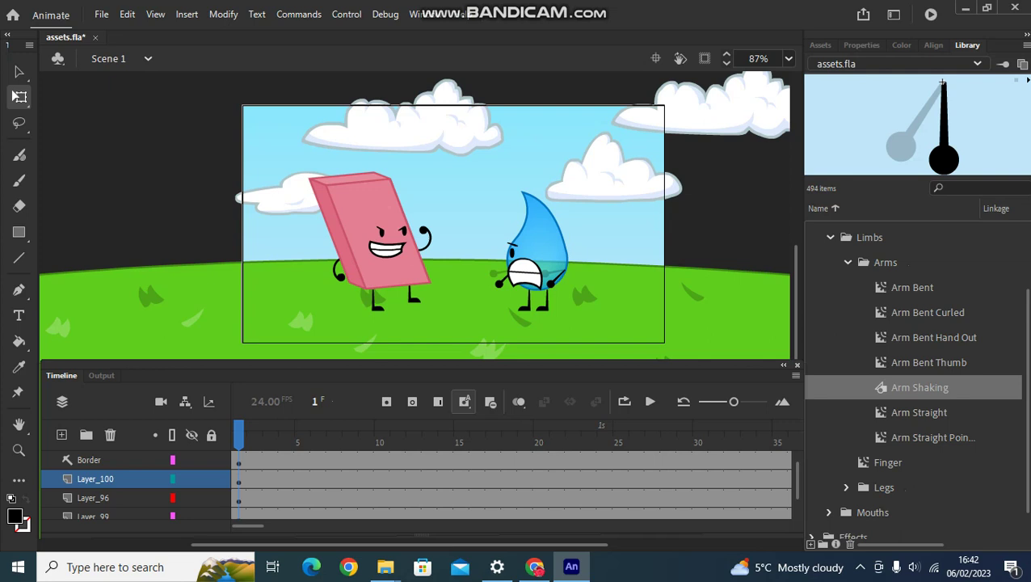
Step through the first frames and play the timeline to check the shaking arms, pausing at frame 19.
{"action": "key", "text": "period"}
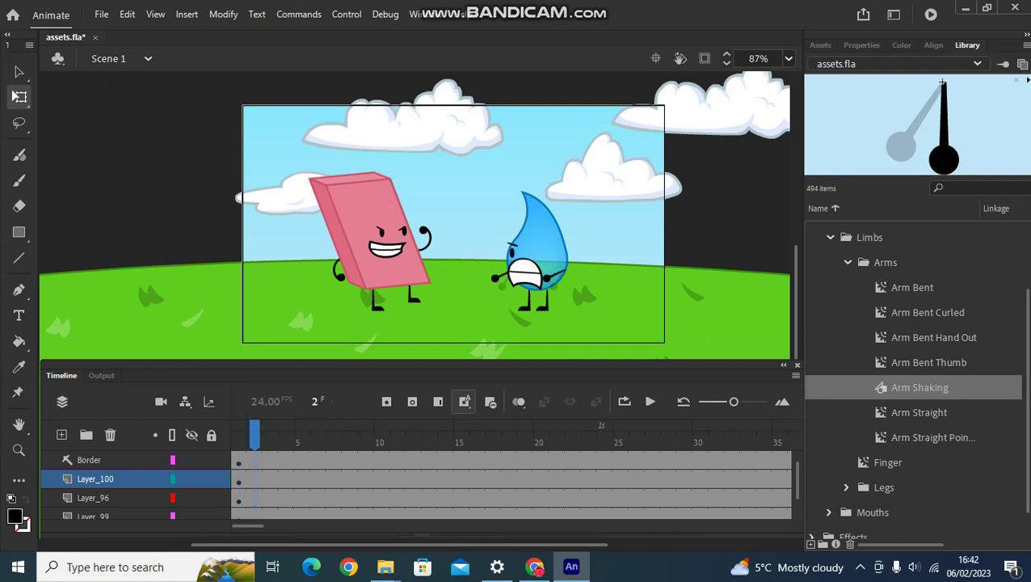
{"action": "key", "text": "period"}
{"action": "key", "text": "period"}
{"action": "key", "text": "comma"}
{"action": "key", "text": "comma"}
{"action": "key", "text": "comma"}
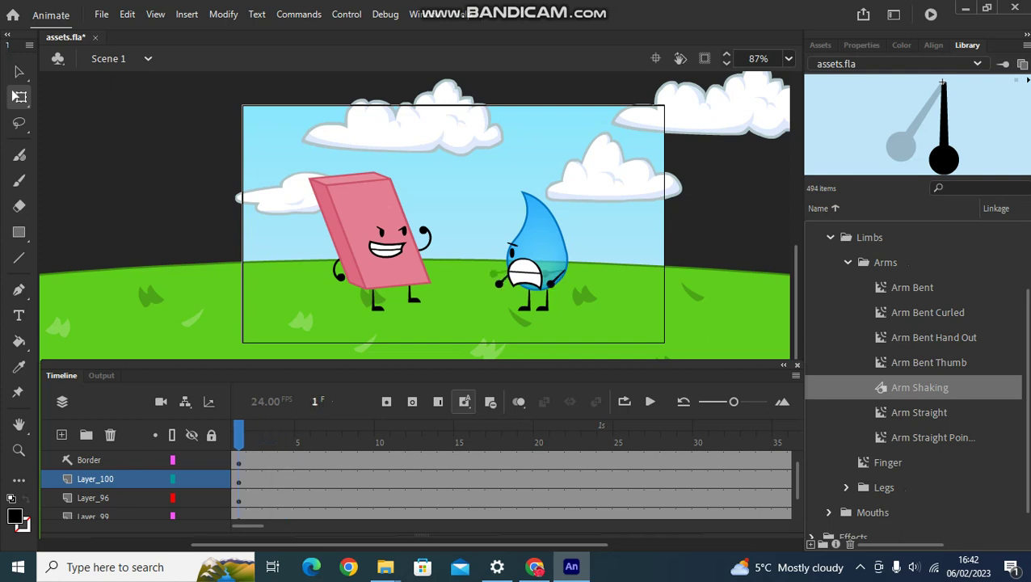
{"action": "left_click", "coordinate": [650, 402]}
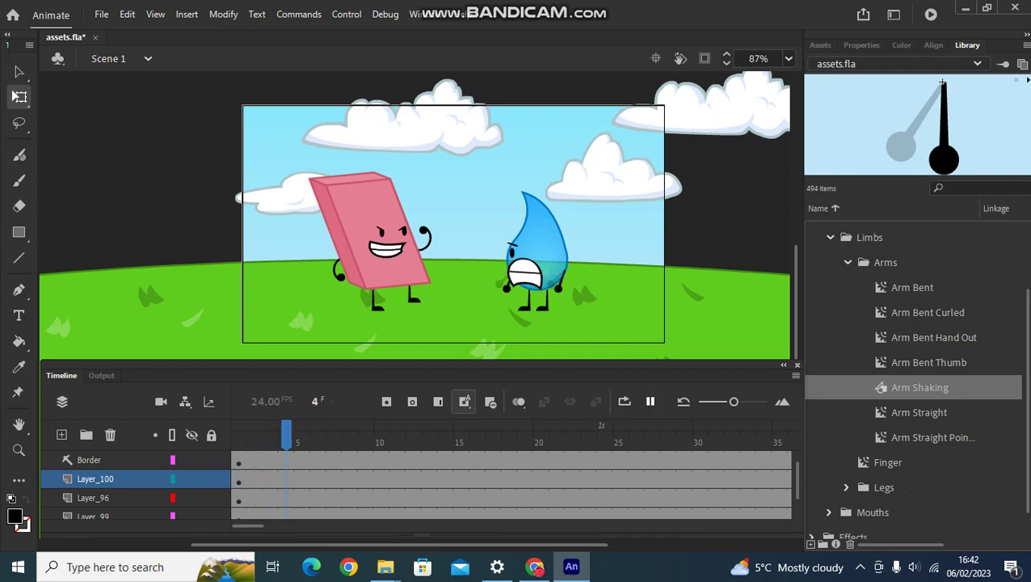
{"action": "left_click", "coordinate": [650, 402]}
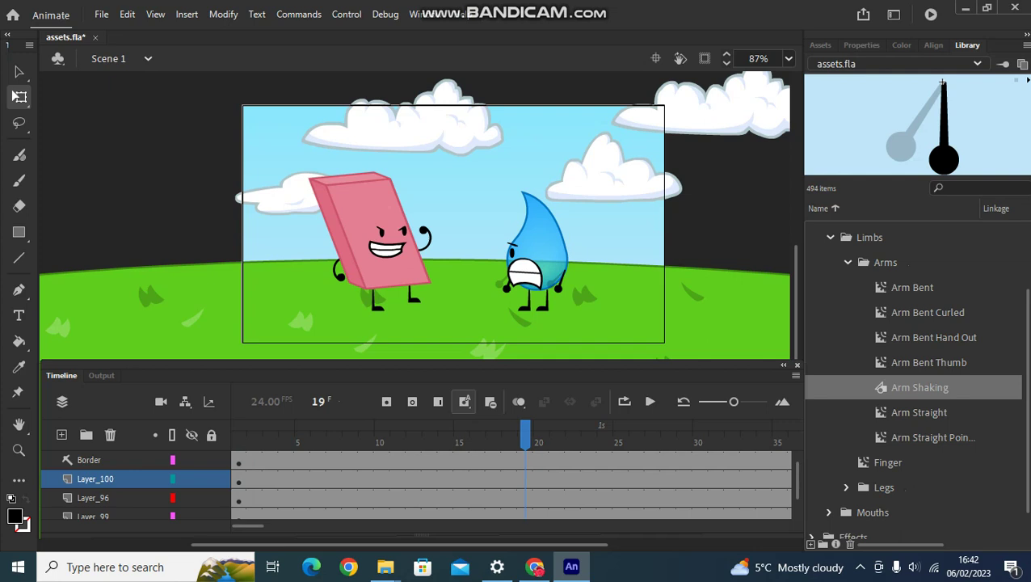
{"action": "key", "text": "ctrl+a"}
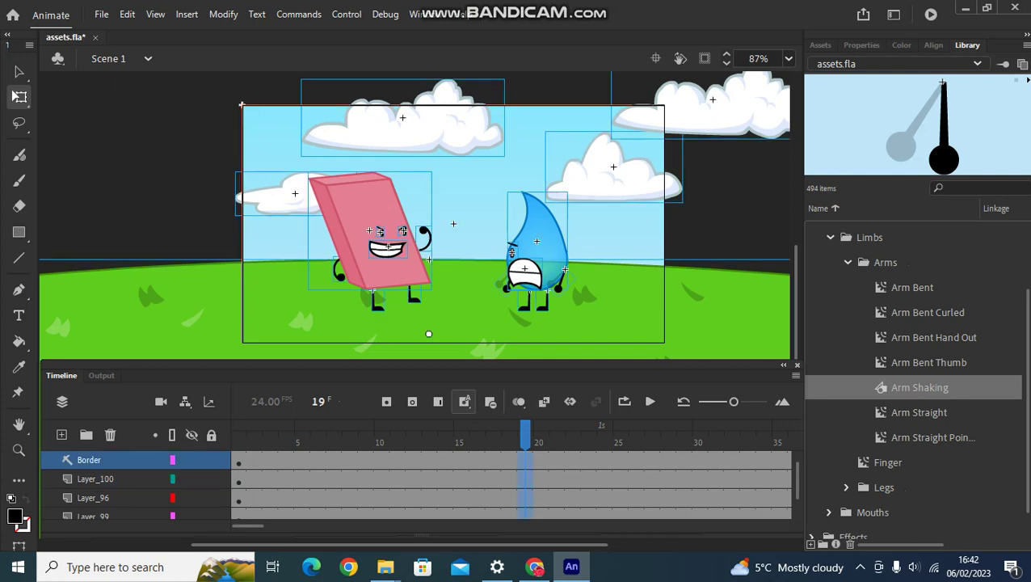
{"action": "left_click", "coordinate": [526, 461]}
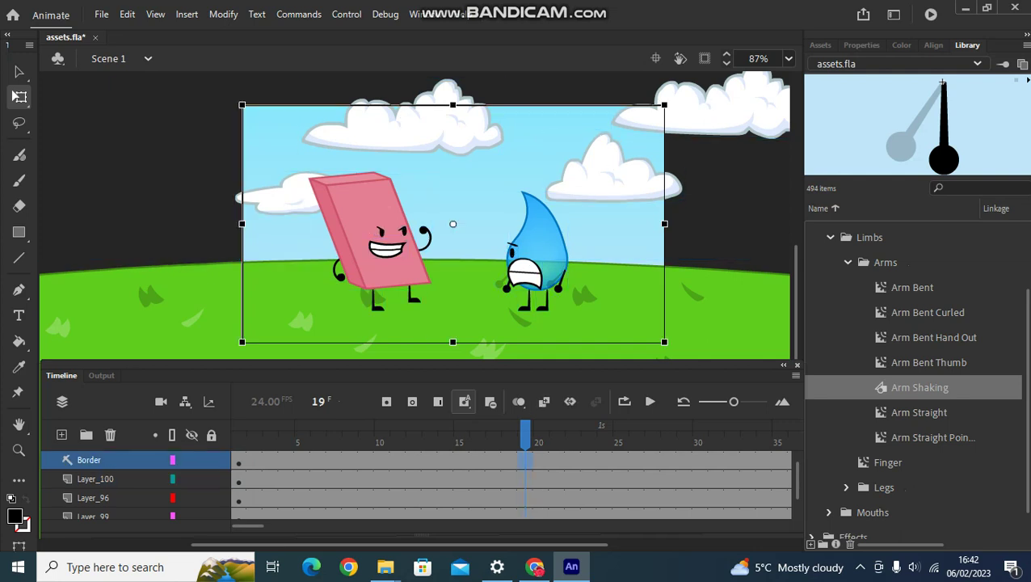
{"action": "left_click", "coordinate": [96, 480]}
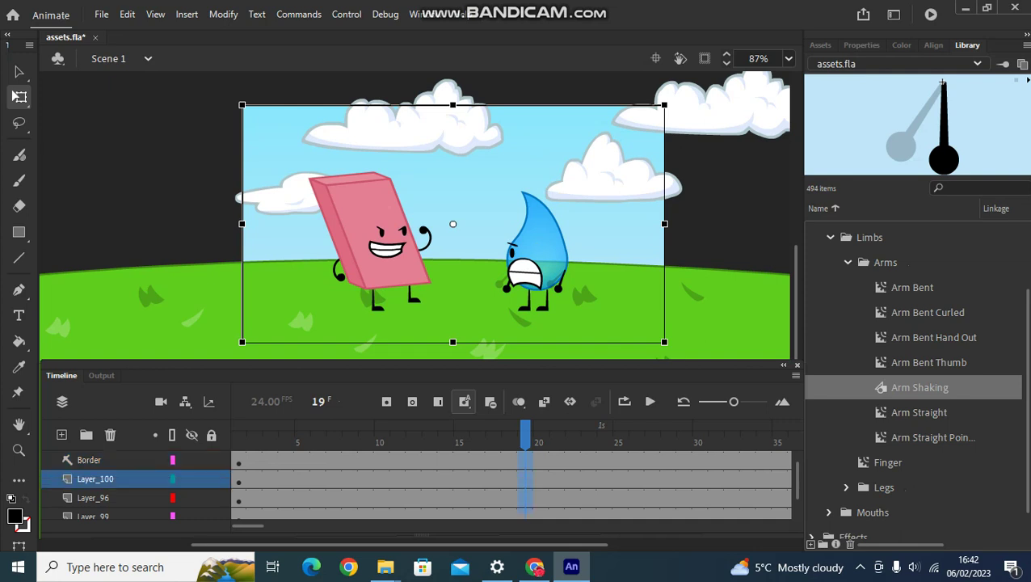
{"action": "key", "text": "ctrl+a"}
{"action": "left_click", "coordinate": [557, 436]}
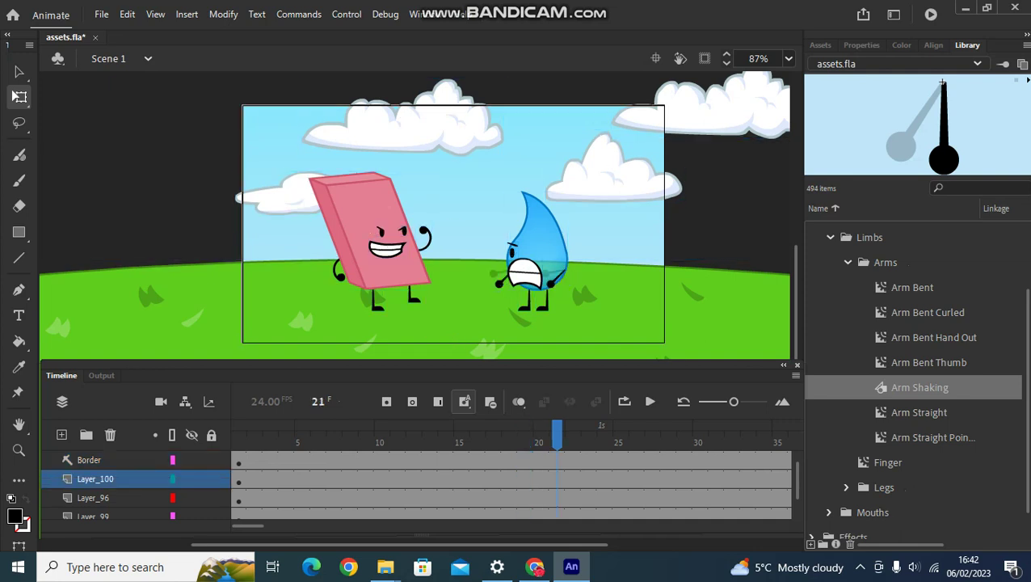
Return to frame 19 and convert that frame to keyframes on all layers of the scene.
{"action": "key", "text": "comma"}
{"action": "key", "text": "comma"}
{"action": "key", "text": "comma"}
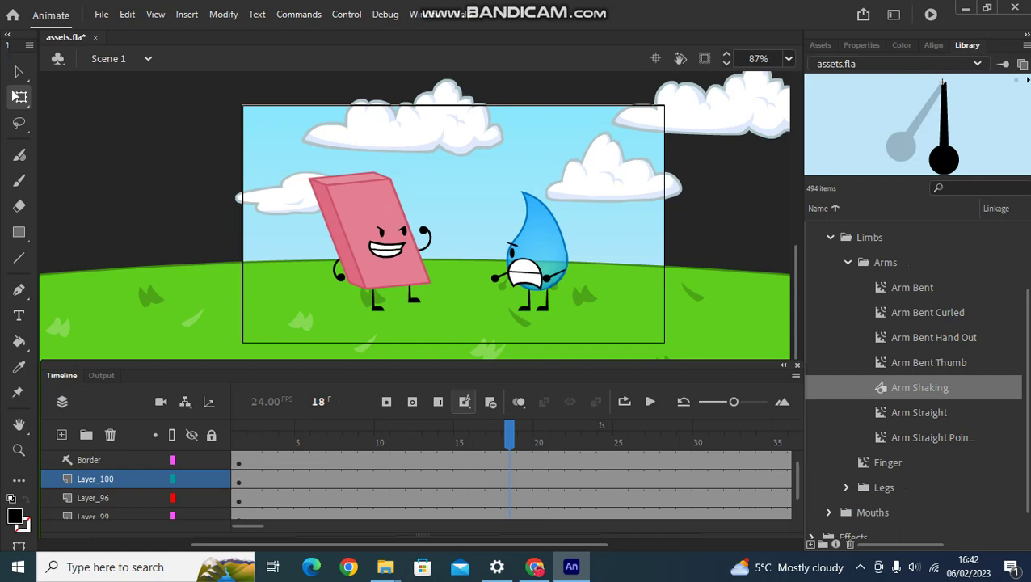
{"action": "key", "text": "period"}
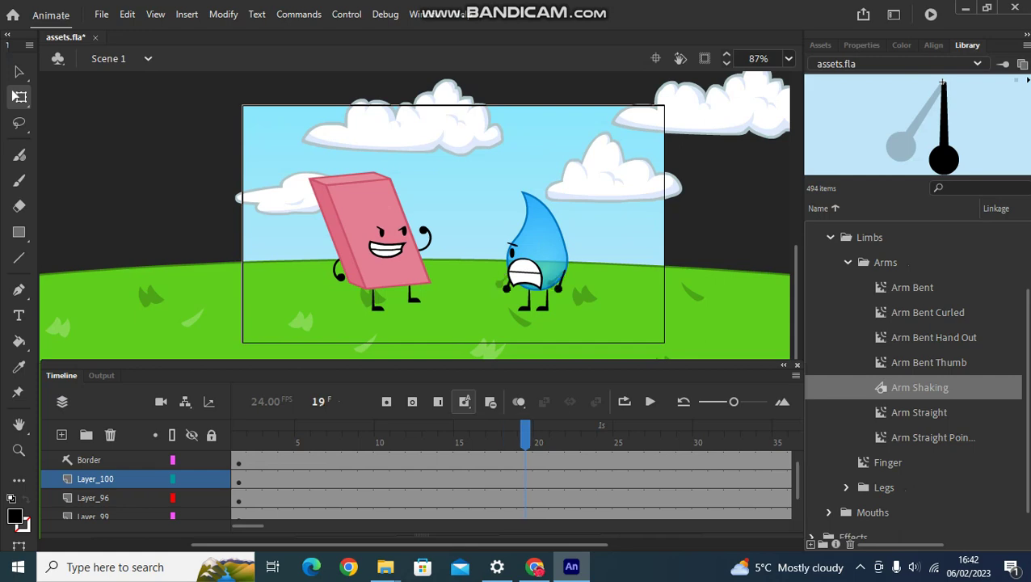
{"action": "key", "text": "ctrl+a"}
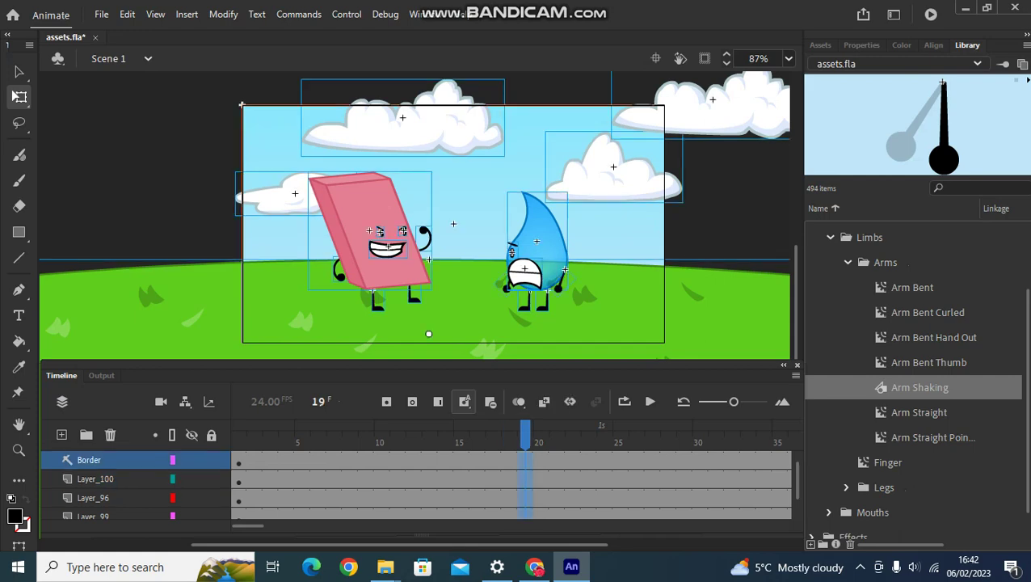
{"action": "right_click", "coordinate": [525, 461]}
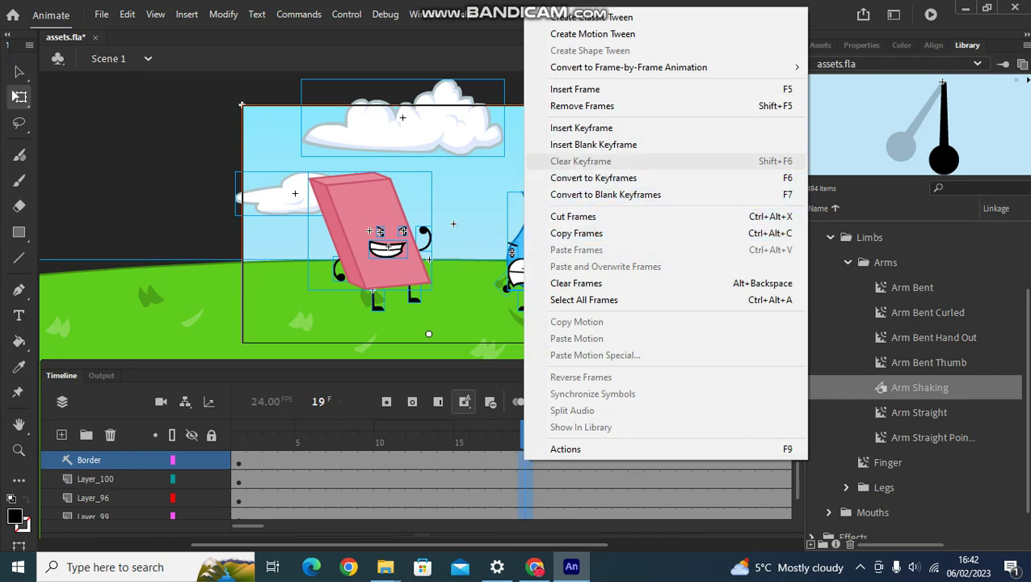
{"action": "left_click", "coordinate": [594, 178]}
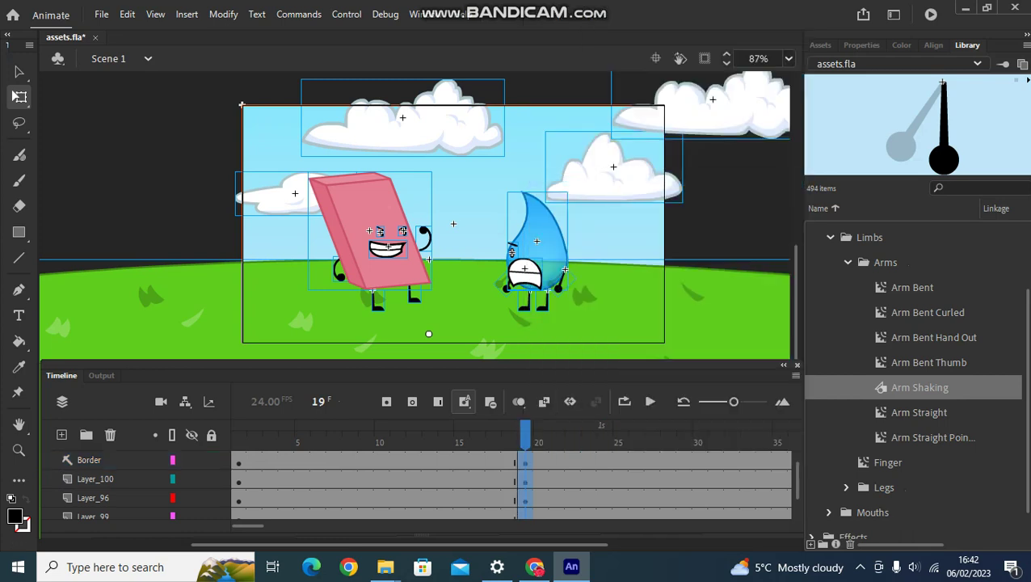
{"action": "key", "text": "Escape"}
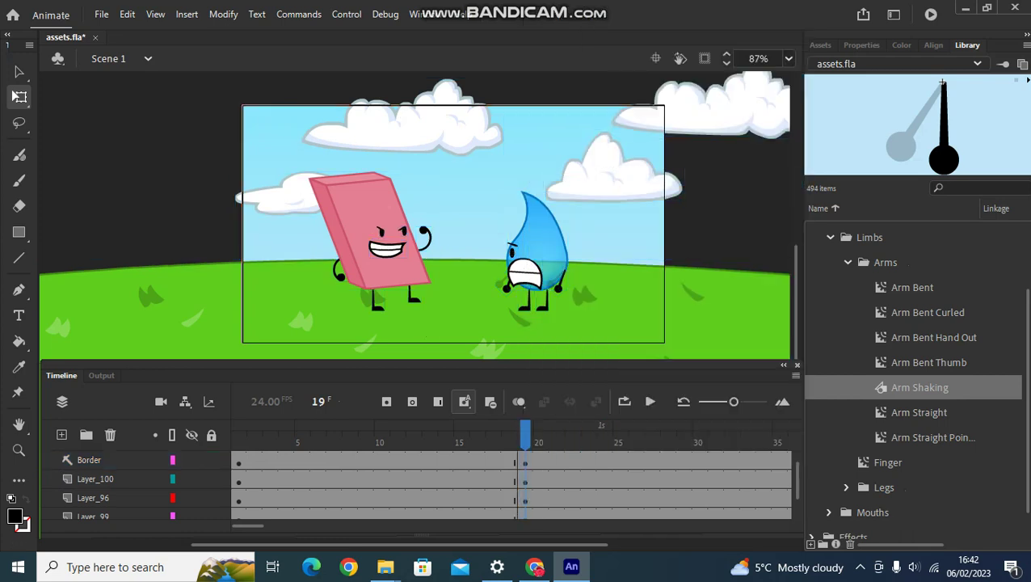
Swap the pink eraser's left eye on Layer_100 at frame 19 for the Eye Eyelid Right symbol.
{"action": "left_click", "coordinate": [95, 478]}
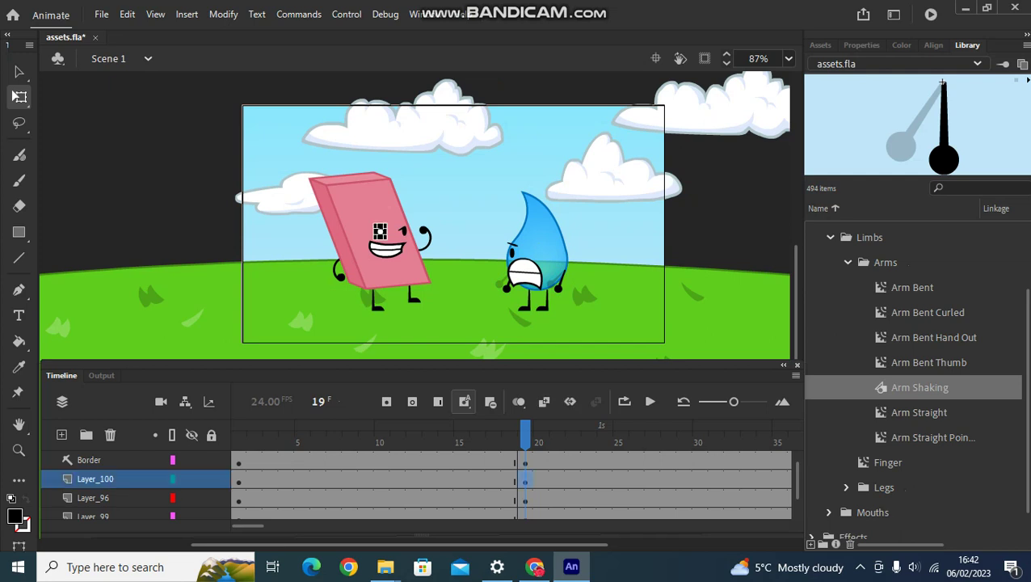
{"action": "scroll", "coordinate": [913, 363], "scroll_direction": "up", "scroll_amount": 3}
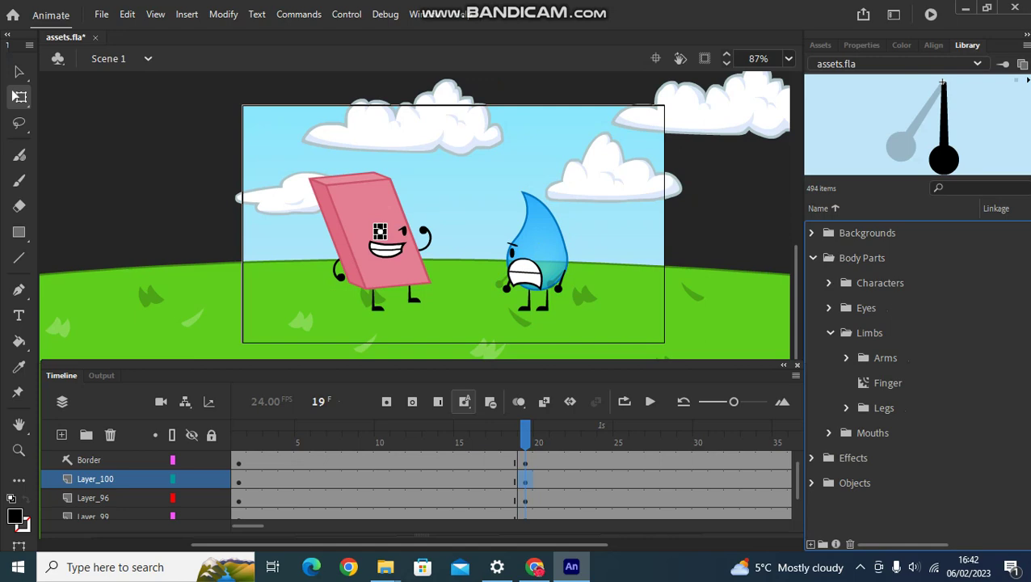
{"action": "key", "text": "Escape"}
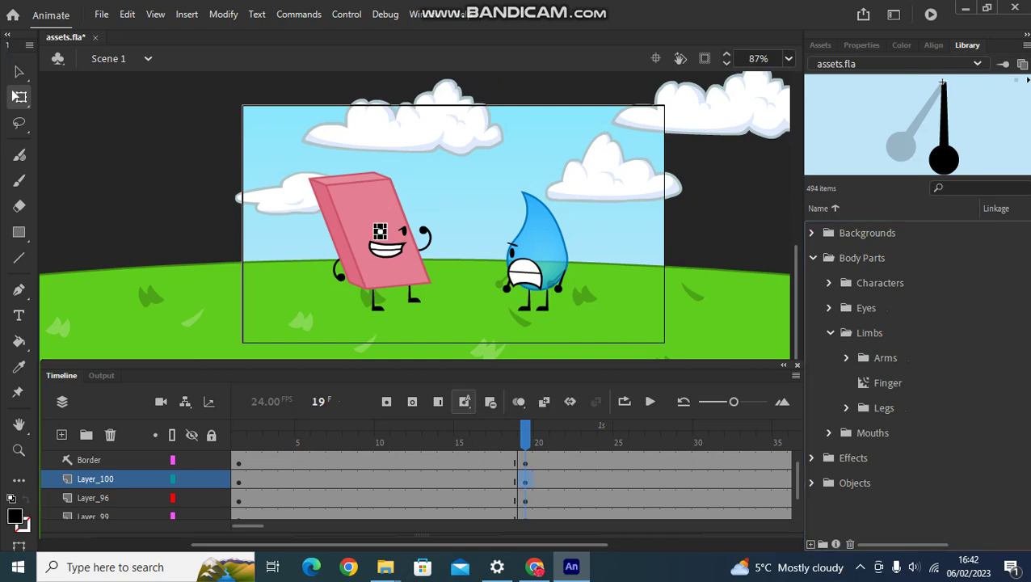
{"action": "right_click", "coordinate": [380, 231]}
{"action": "left_click", "coordinate": [437, 480]}
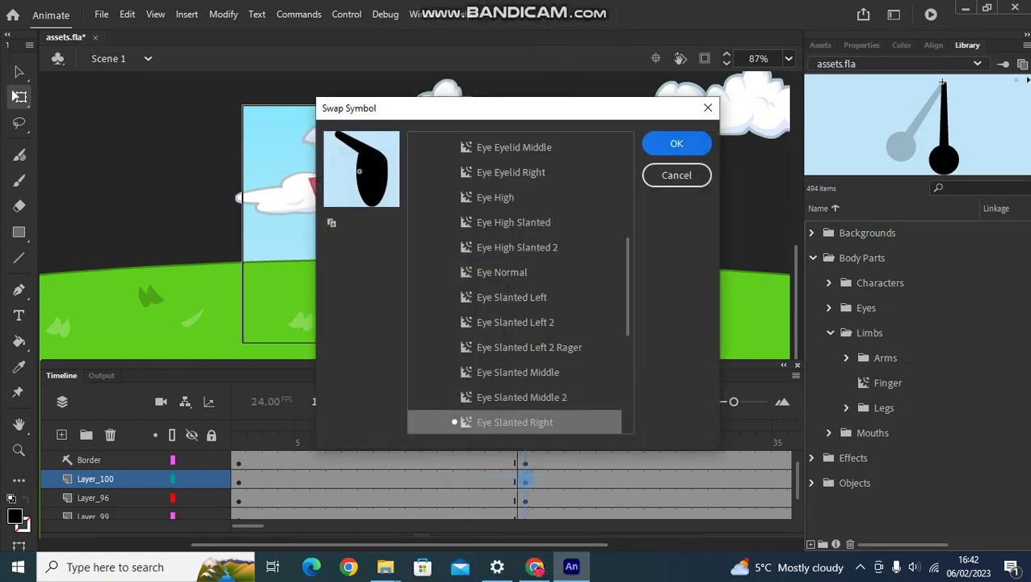
{"action": "left_click", "coordinate": [518, 247]}
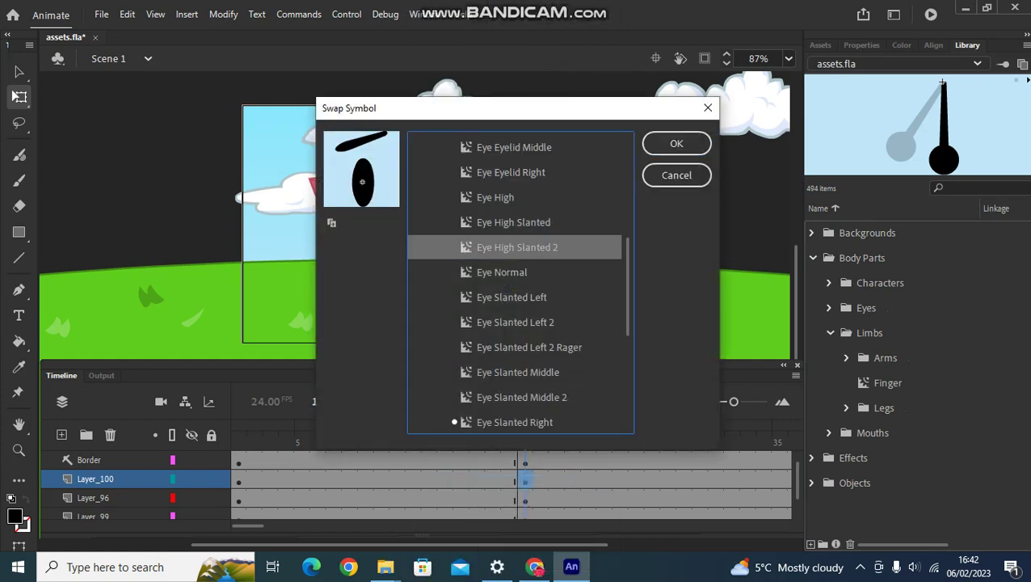
{"action": "left_click", "coordinate": [495, 197]}
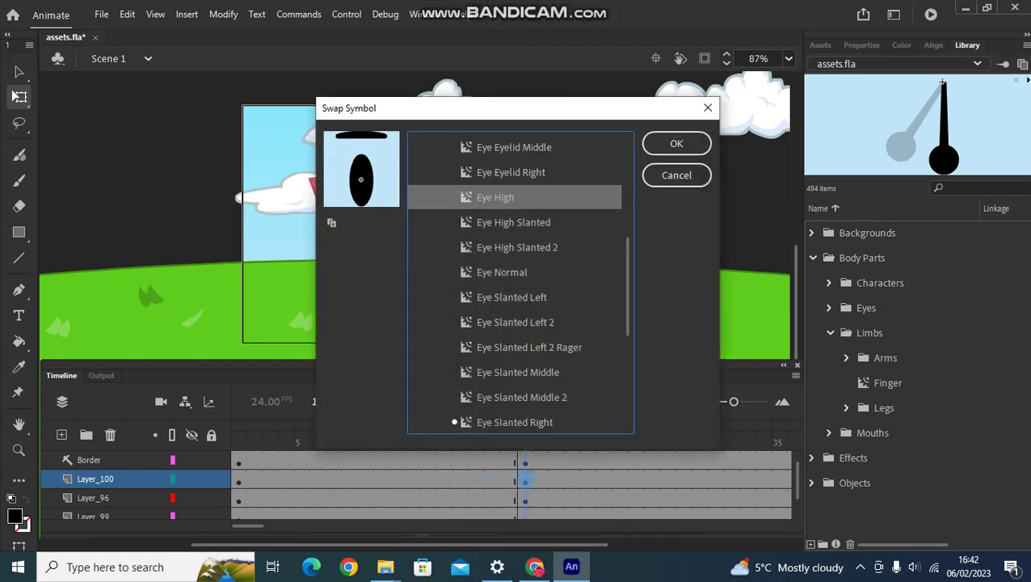
{"action": "left_click", "coordinate": [514, 147]}
{"action": "key", "text": "Down"}
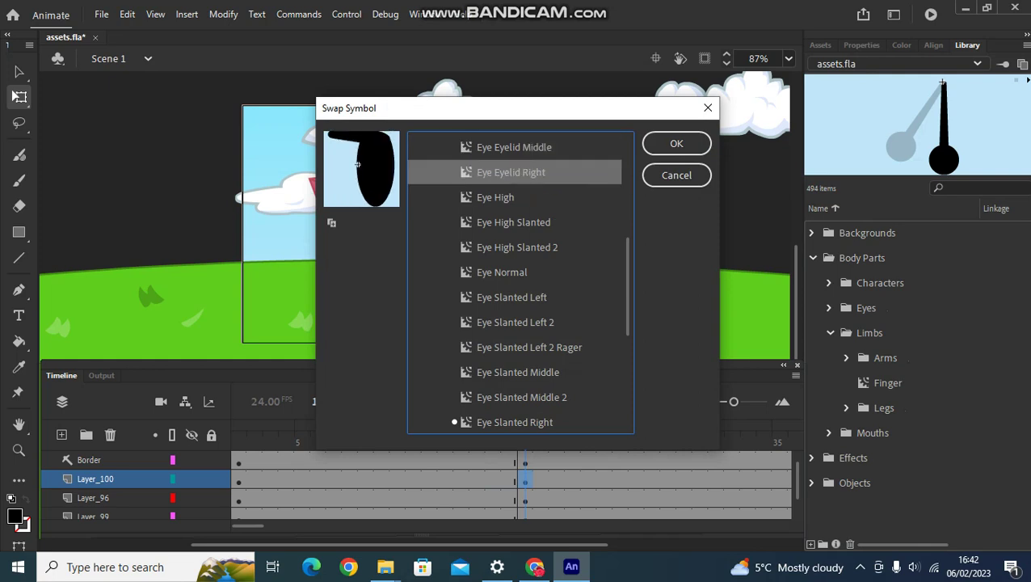
{"action": "left_click", "coordinate": [677, 143]}
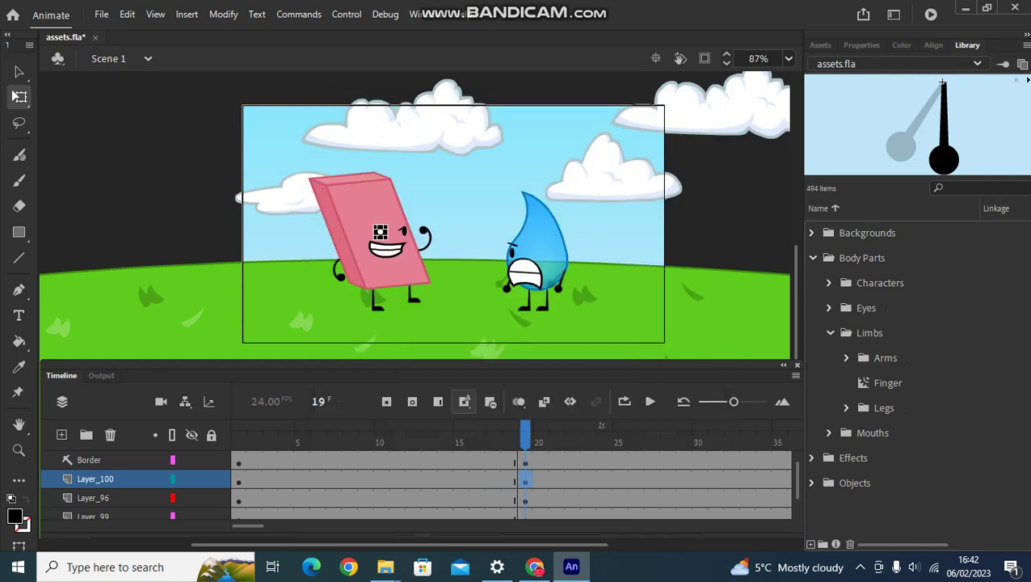
Swap the pink eraser's right eye on Layer_100 at frame 19 for the Eye Eyelid Right symbol.
{"action": "key", "text": "Escape"}
{"action": "left_click", "coordinate": [404, 232]}
{"action": "right_click", "coordinate": [402, 231]}
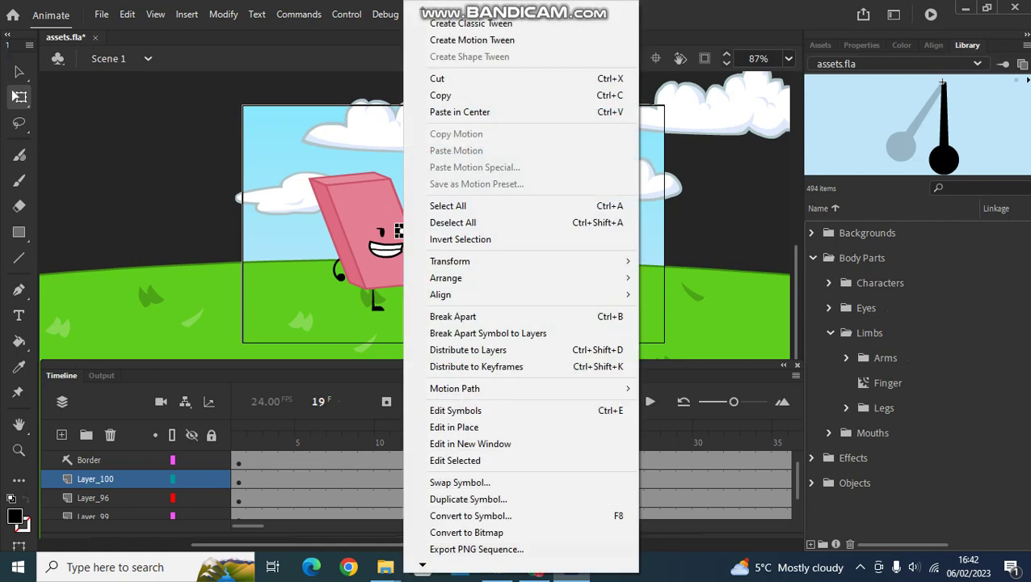
{"action": "left_click", "coordinate": [460, 483]}
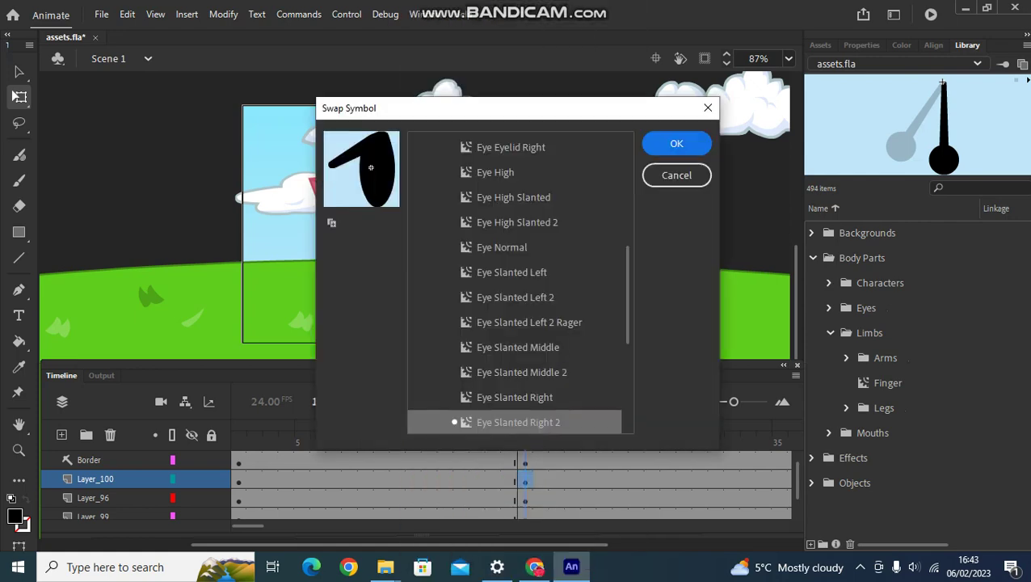
{"action": "left_click", "coordinate": [514, 198]}
{"action": "left_click", "coordinate": [496, 172]}
{"action": "left_click", "coordinate": [511, 147]}
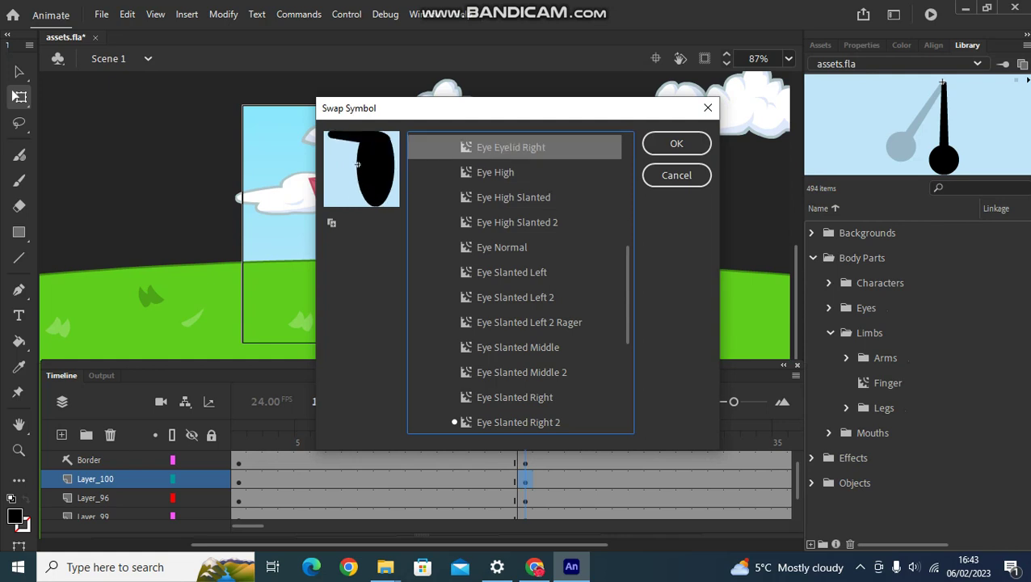
{"action": "left_click", "coordinate": [676, 144]}
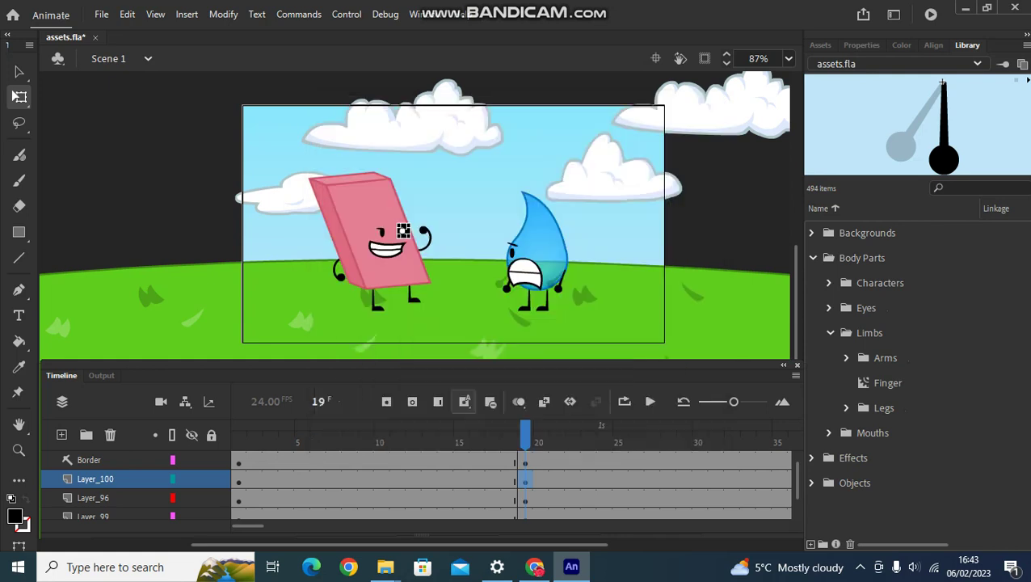
{"action": "key", "text": "Escape"}
Swap the eraser's toothy smile at frame 19 for the Frown Closed symbol from the Frowns mouths.
{"action": "right_click", "coordinate": [390, 247]}
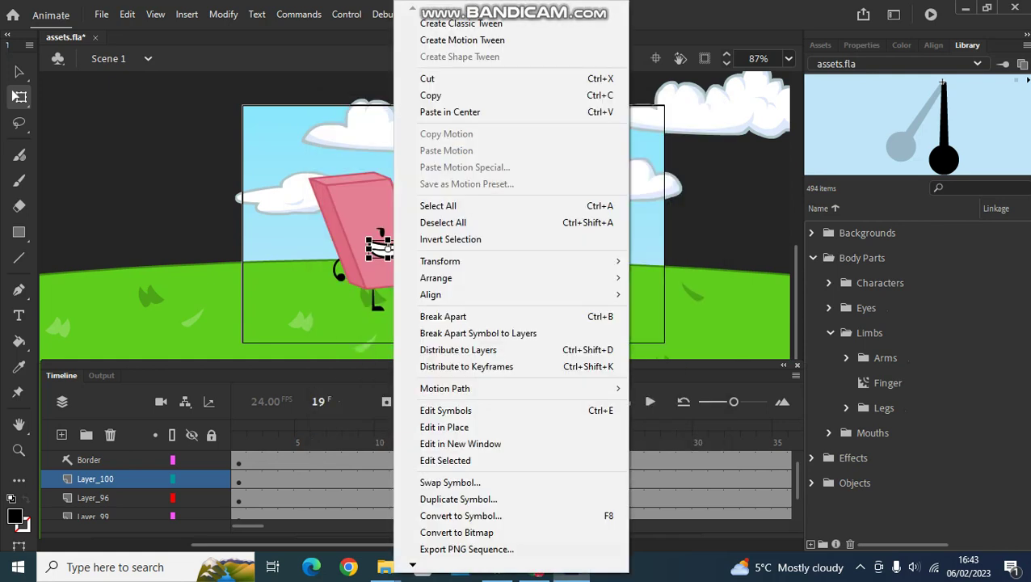
{"action": "left_click", "coordinate": [450, 482]}
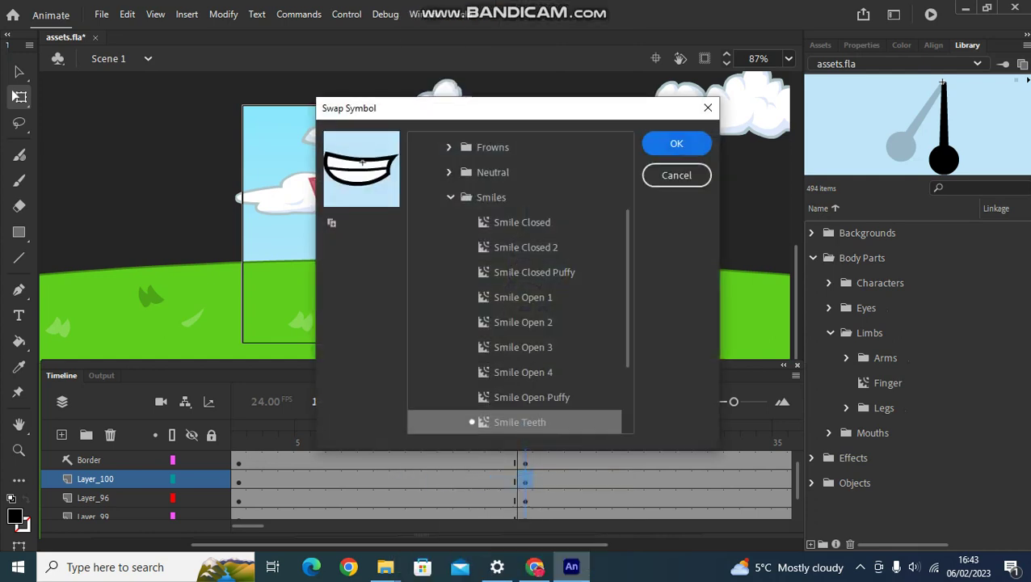
{"action": "left_click", "coordinate": [529, 299]}
{"action": "left_click", "coordinate": [451, 197]}
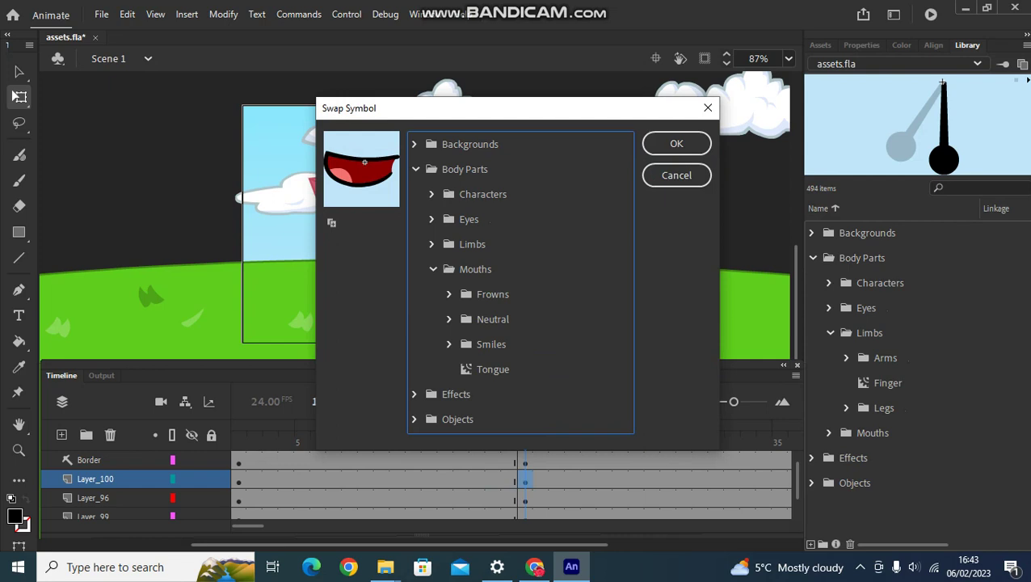
{"action": "left_click", "coordinate": [449, 294]}
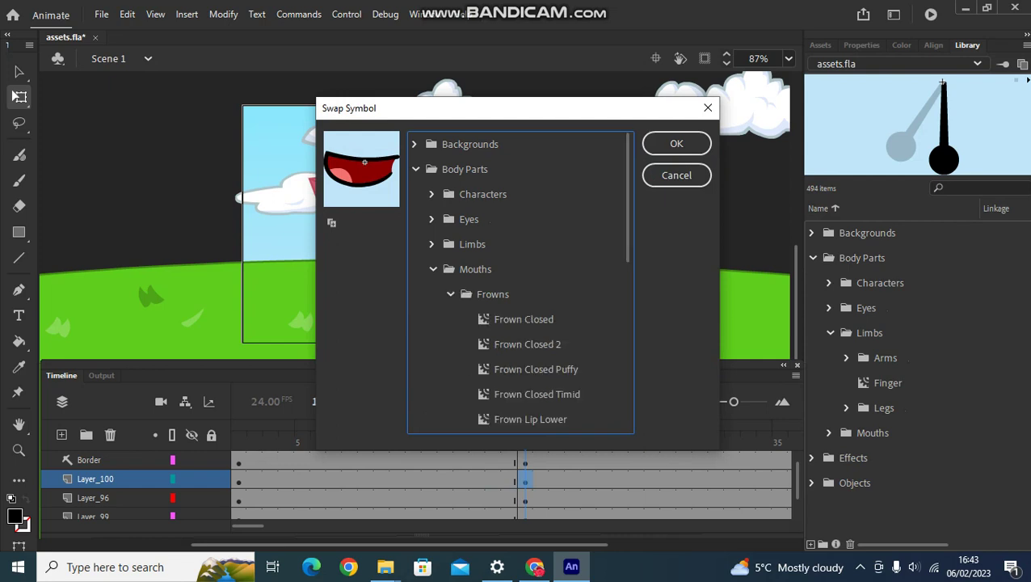
{"action": "left_click", "coordinate": [527, 344]}
{"action": "left_click", "coordinate": [524, 319]}
{"action": "left_click", "coordinate": [676, 143]}
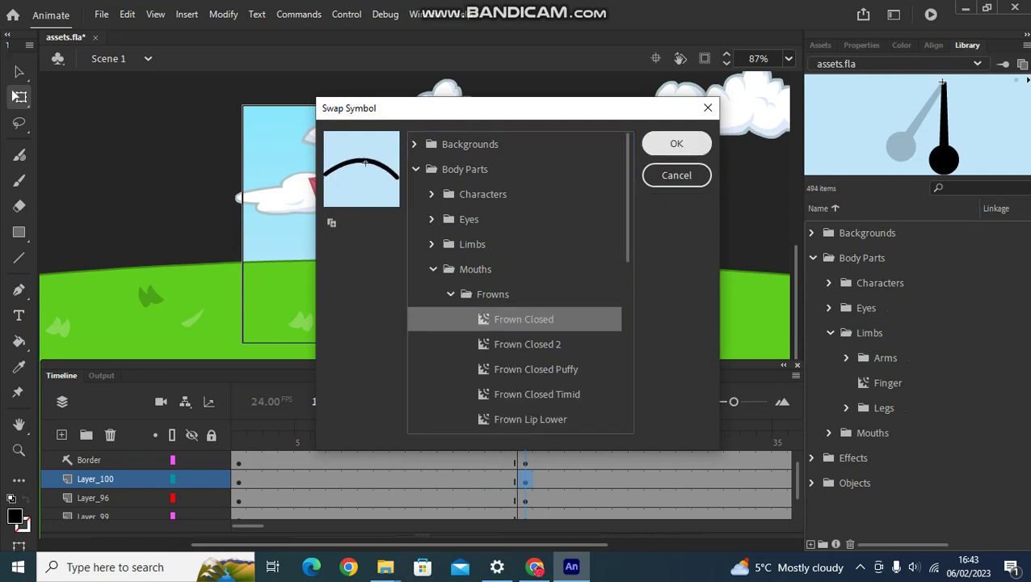
{"action": "left_click", "coordinate": [676, 143]}
{"action": "left_click", "coordinate": [683, 152]}
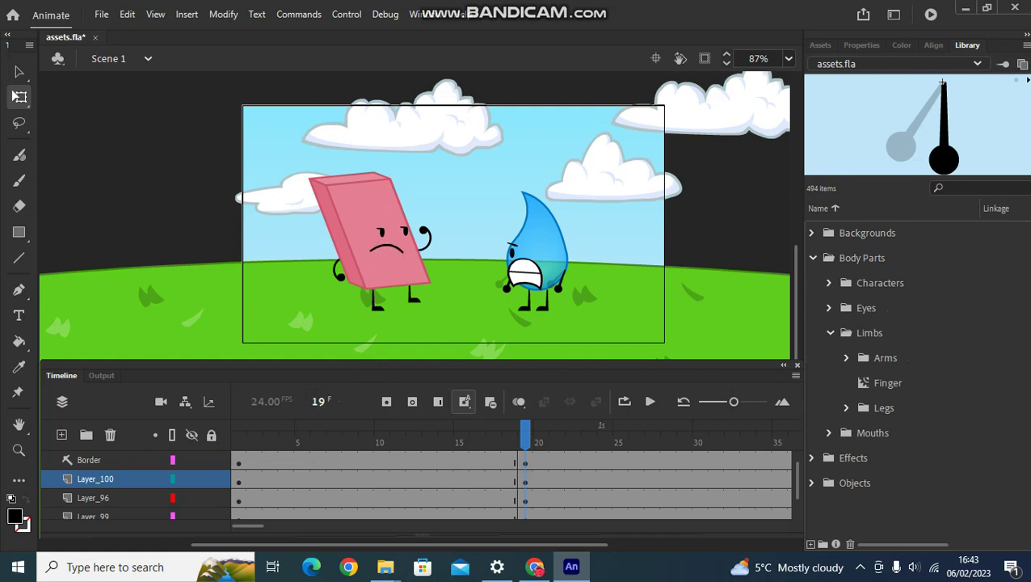
Swap the eraser's left curled arm on Layer_99 at frame 19 for the Arm Straight symbol.
{"action": "left_click", "coordinate": [341, 268]}
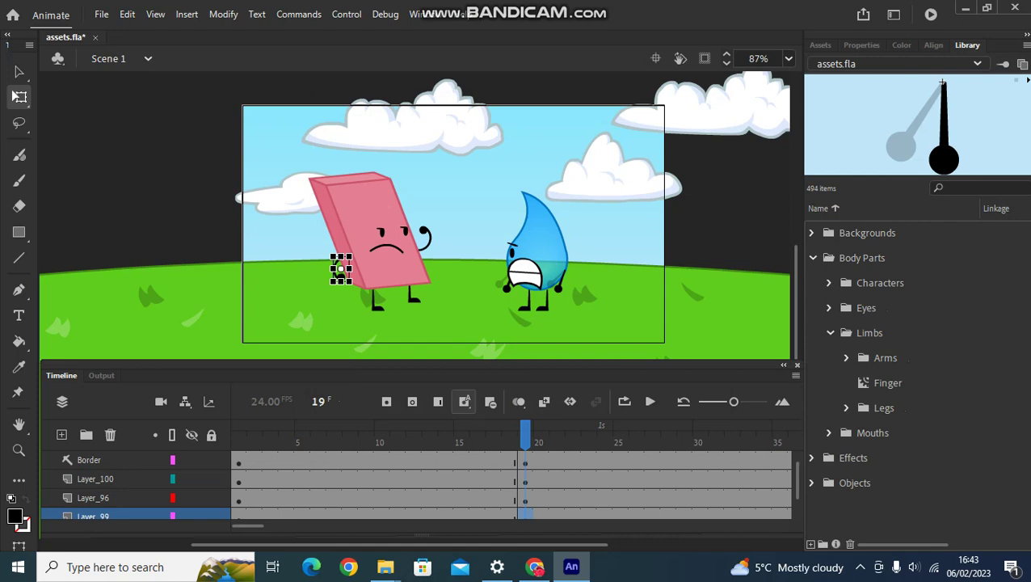
{"action": "right_click", "coordinate": [340, 269]}
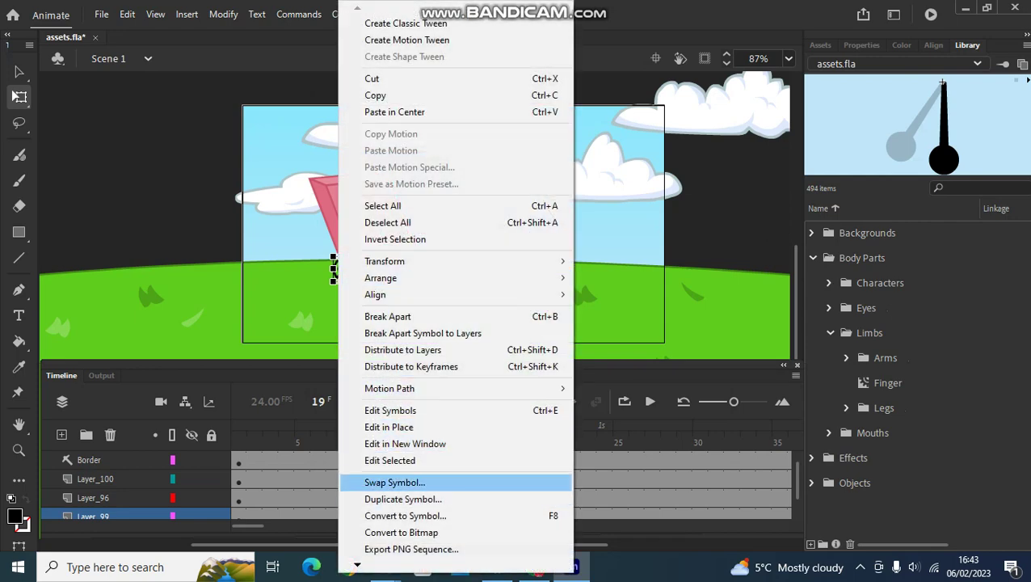
{"action": "left_click", "coordinate": [394, 481]}
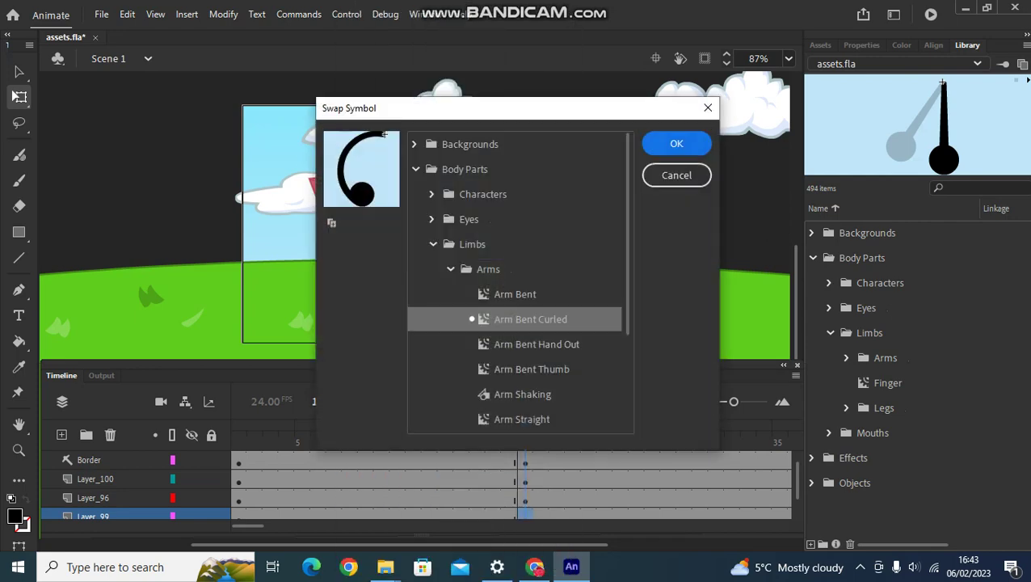
{"action": "left_click", "coordinate": [522, 419]}
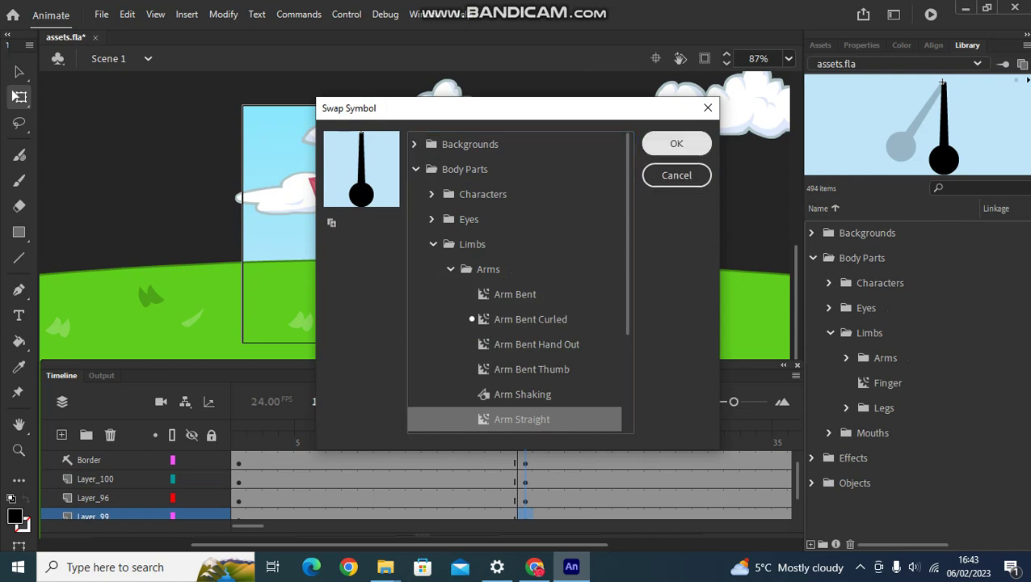
{"action": "left_click", "coordinate": [676, 143]}
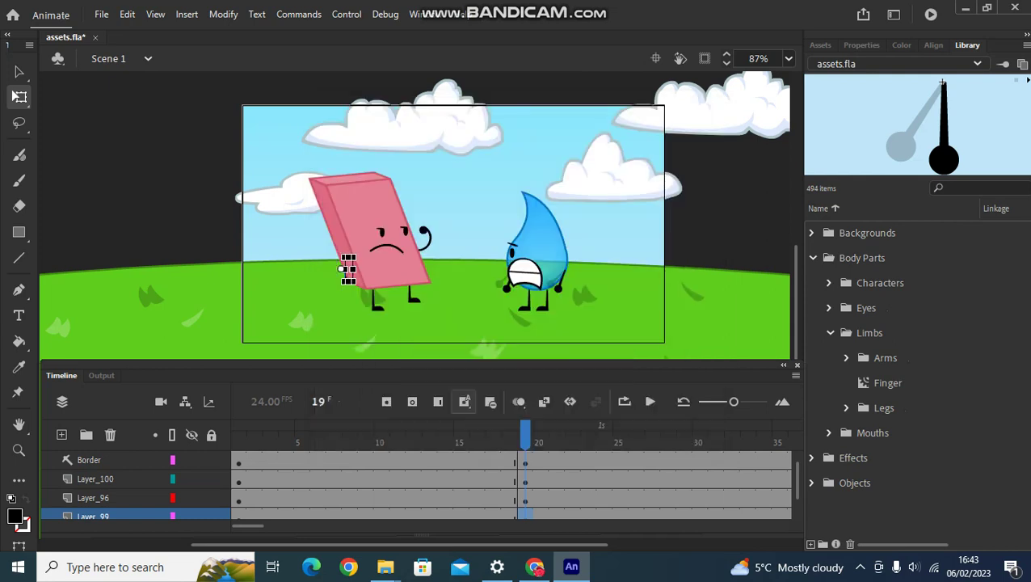
{"action": "key", "text": "Escape"}
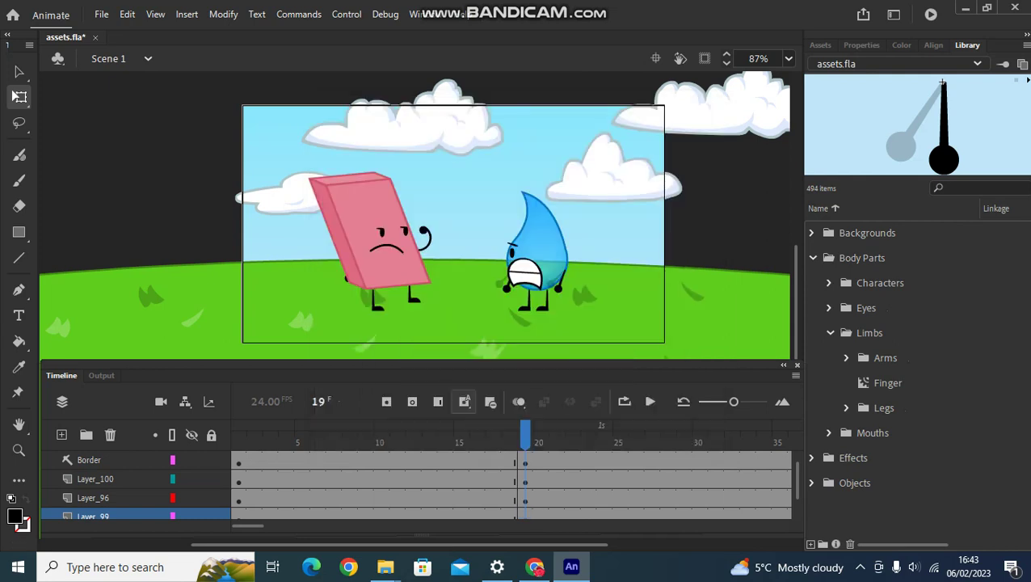
{"action": "left_click", "coordinate": [368, 226]}
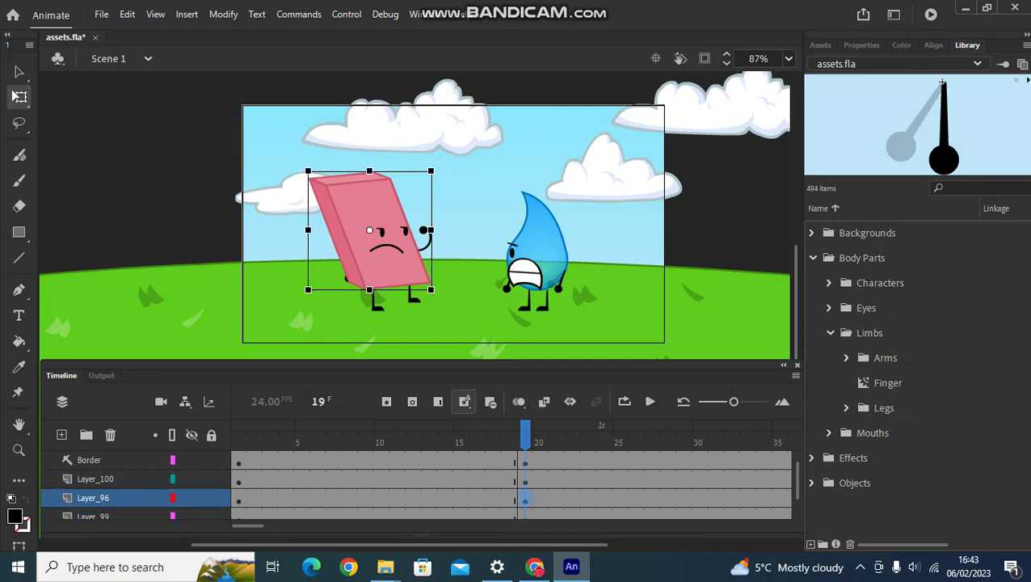
{"action": "key", "text": "Escape"}
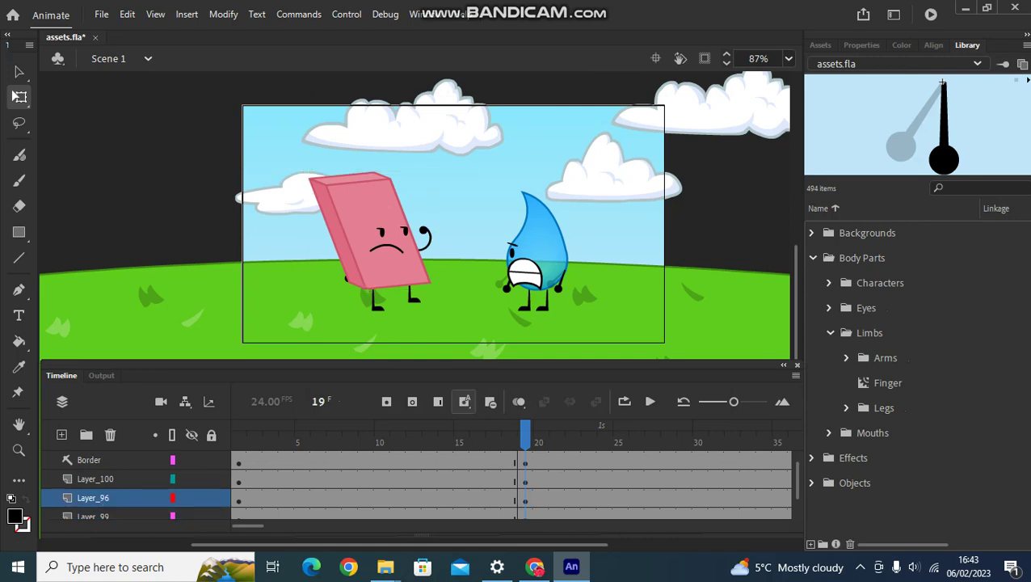
{"action": "right_click", "coordinate": [347, 234]}
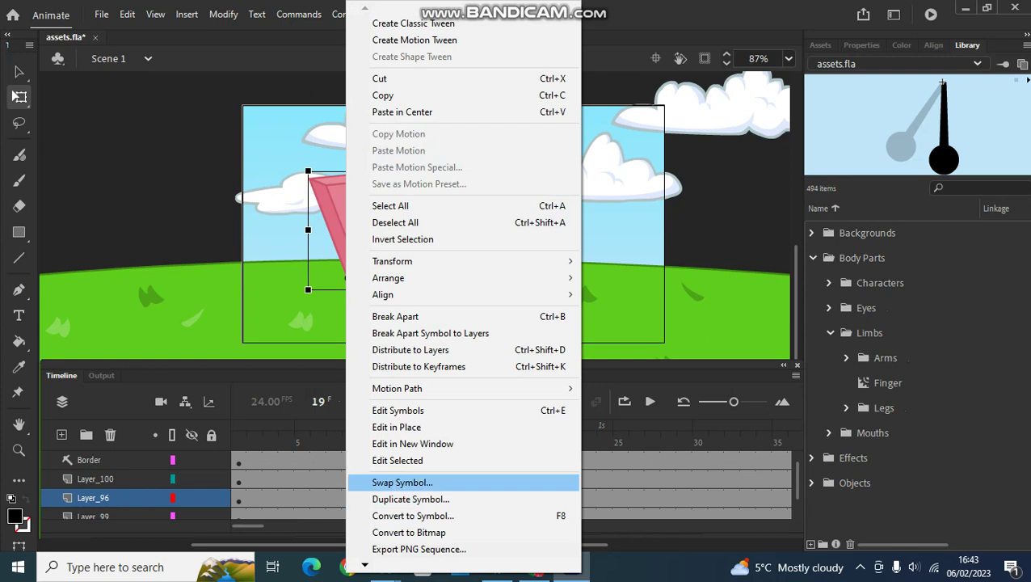
{"action": "key", "text": "Escape"}
Try moving all of Layer_100's face parts and arm up and to the left, and undo the move.
{"action": "left_click", "coordinate": [95, 478]}
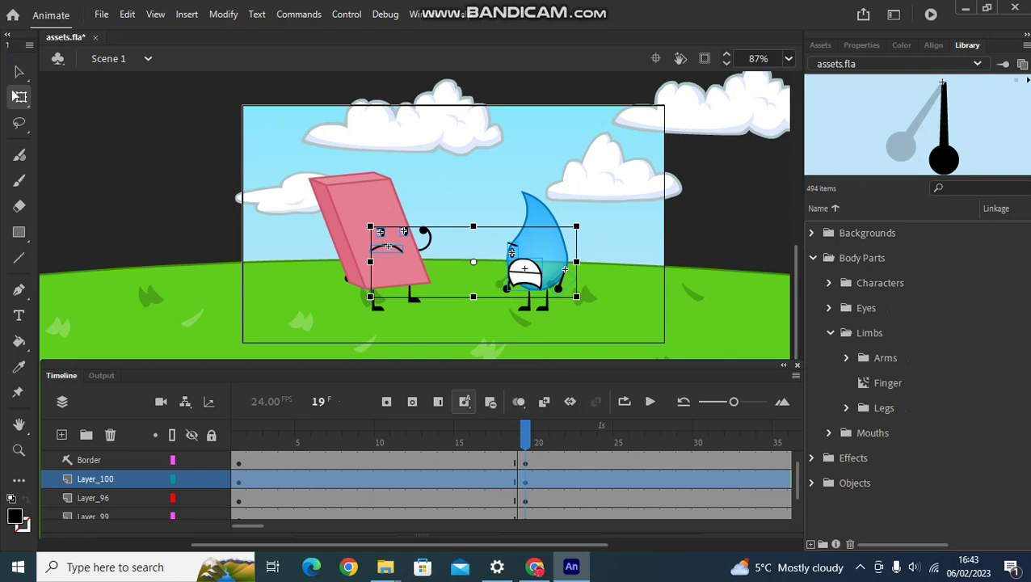
{"action": "left_click_drag", "start_coordinate": [368, 219], "coordinate": [302, 181]}
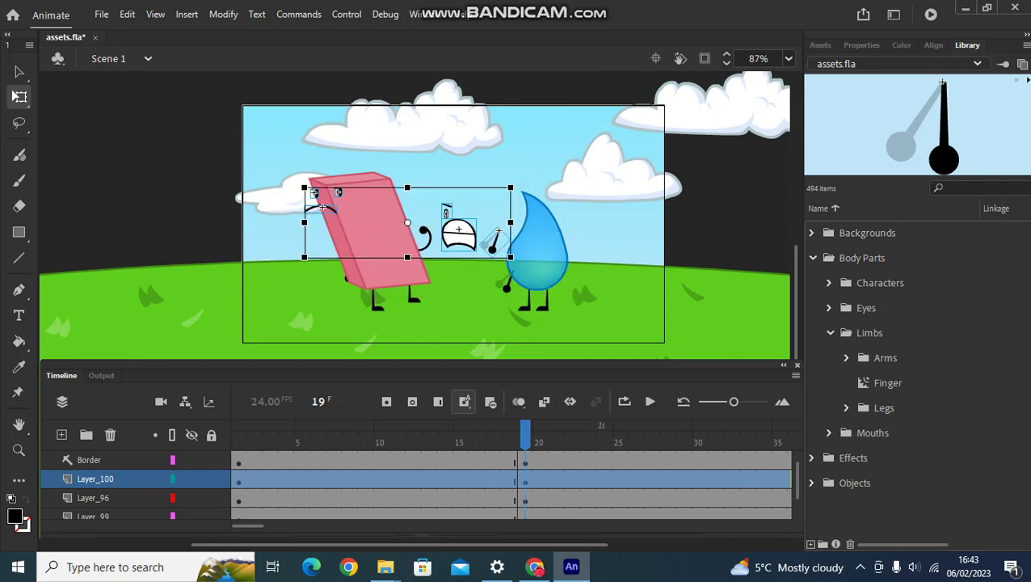
{"action": "left_click", "coordinate": [127, 13]}
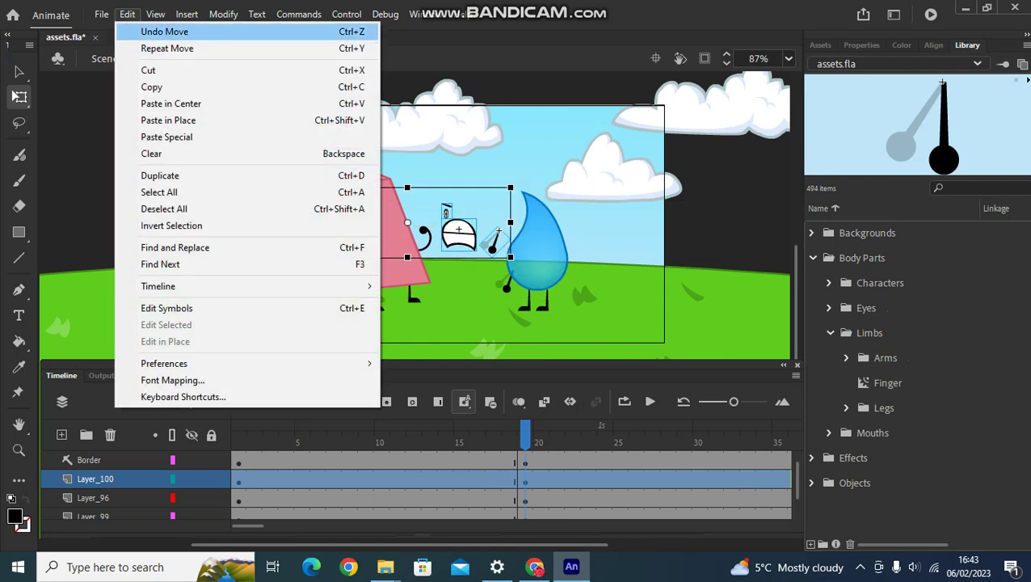
{"action": "left_click", "coordinate": [164, 31]}
{"action": "left_click", "coordinate": [94, 514]}
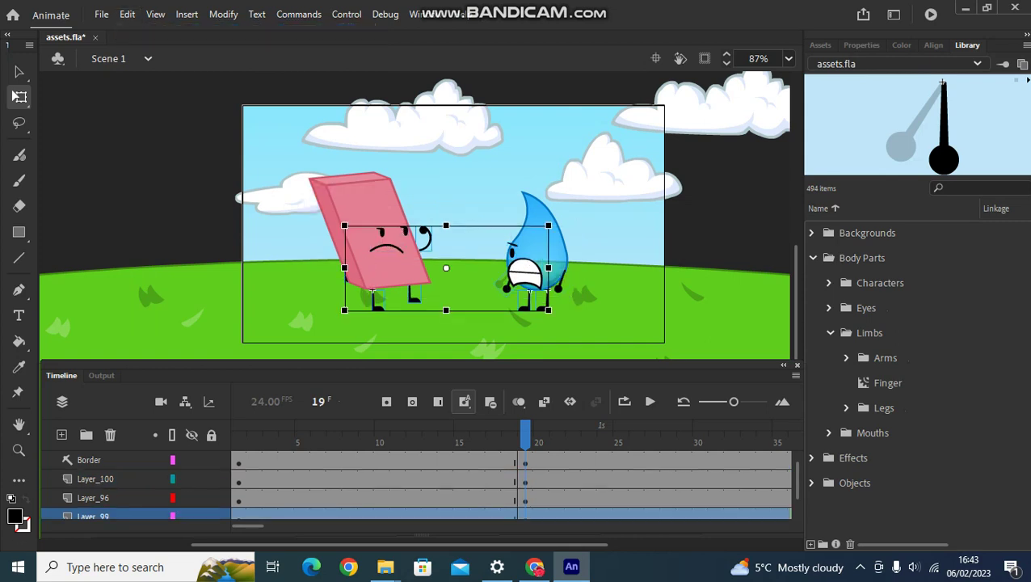
{"action": "left_click", "coordinate": [546, 219]}
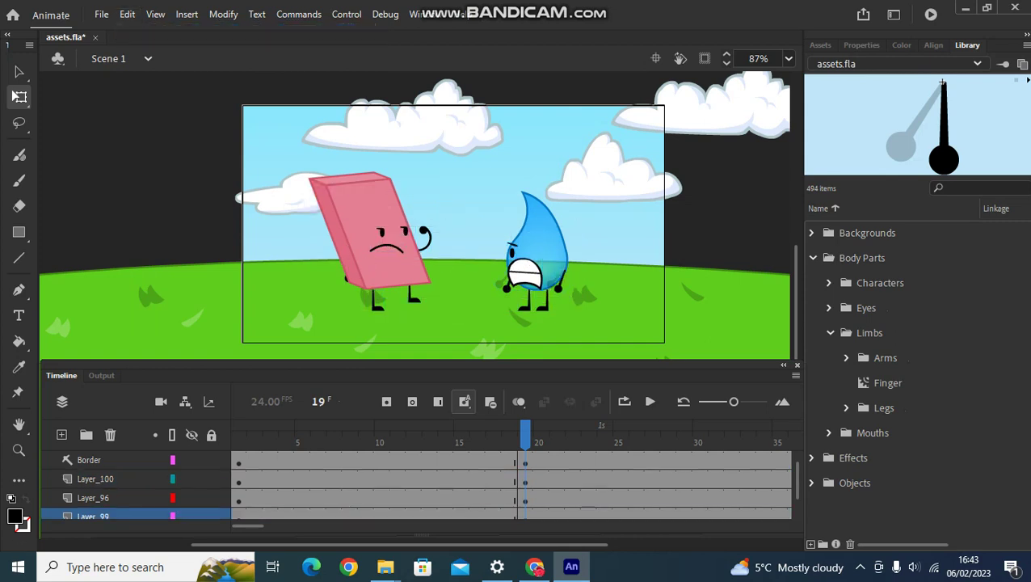
Try shifting the eraser's body on Layer_96 to the left, and undo the move.
{"action": "mouse_move", "coordinate": [359, 218]}
{"action": "left_mouse_down"}
{"action": "mouse_move", "coordinate": [327, 235]}
{"action": "mouse_move", "coordinate": [339, 235]}
{"action": "left_mouse_up"}
{"action": "left_click", "coordinate": [127, 15]}
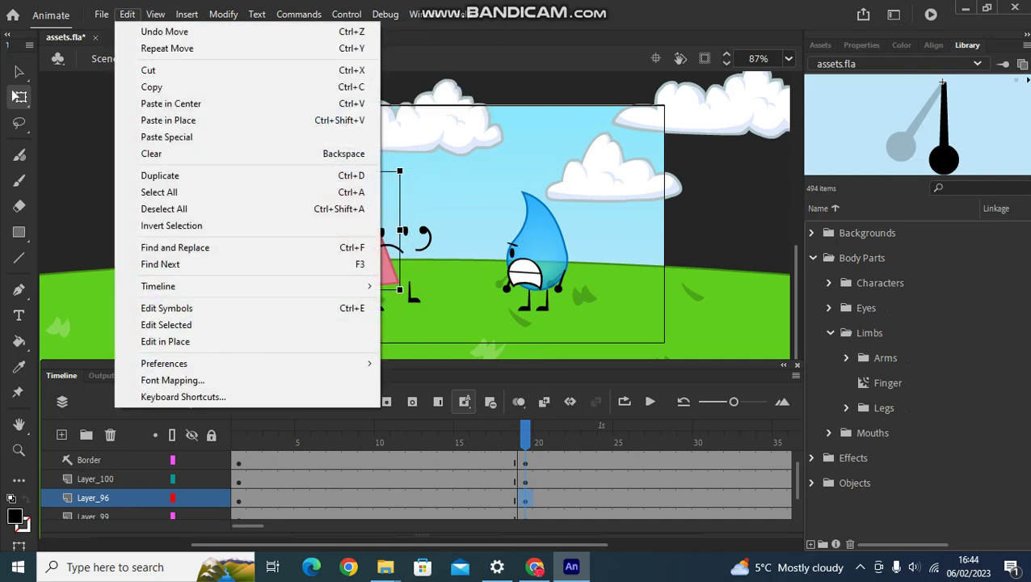
{"action": "left_click", "coordinate": [164, 32]}
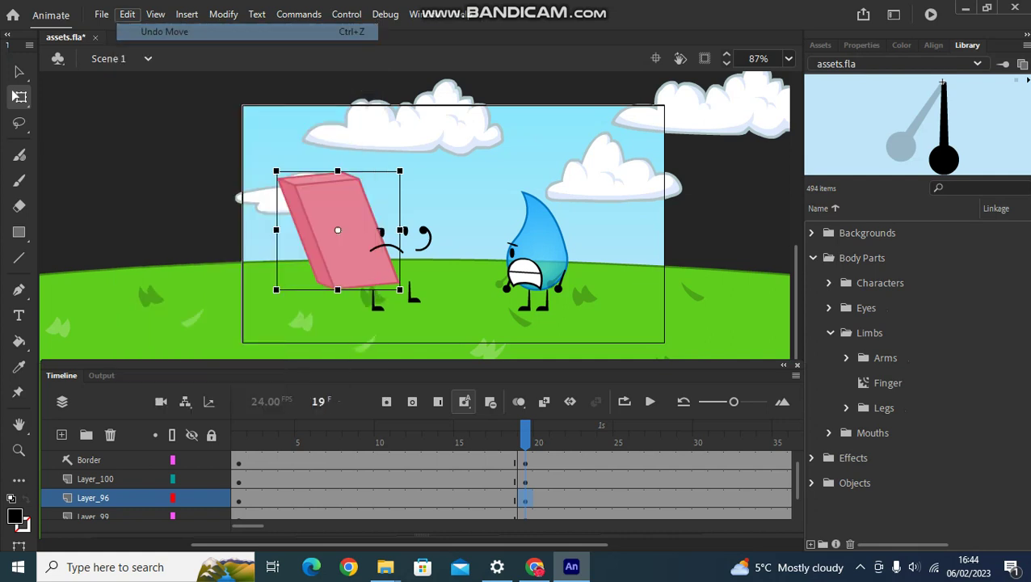
{"action": "key", "text": "Escape"}
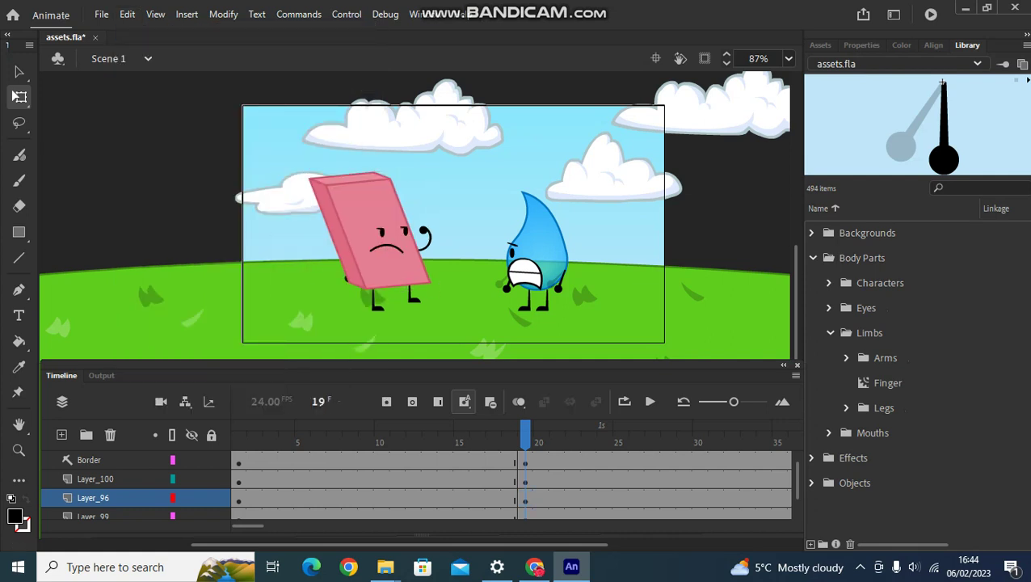
{"action": "left_click", "coordinate": [367, 223]}
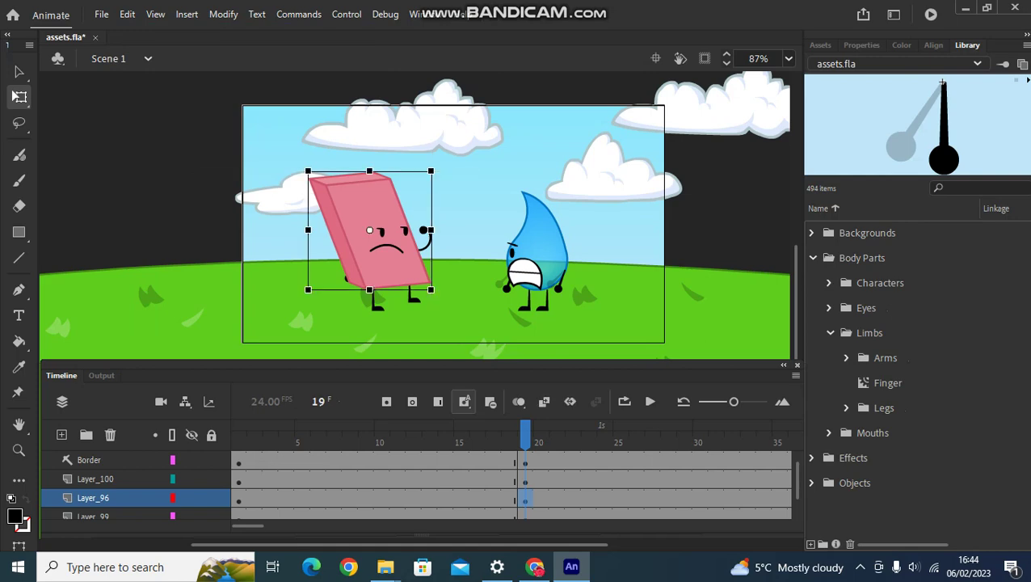
{"action": "key", "text": "ctrl+z"}
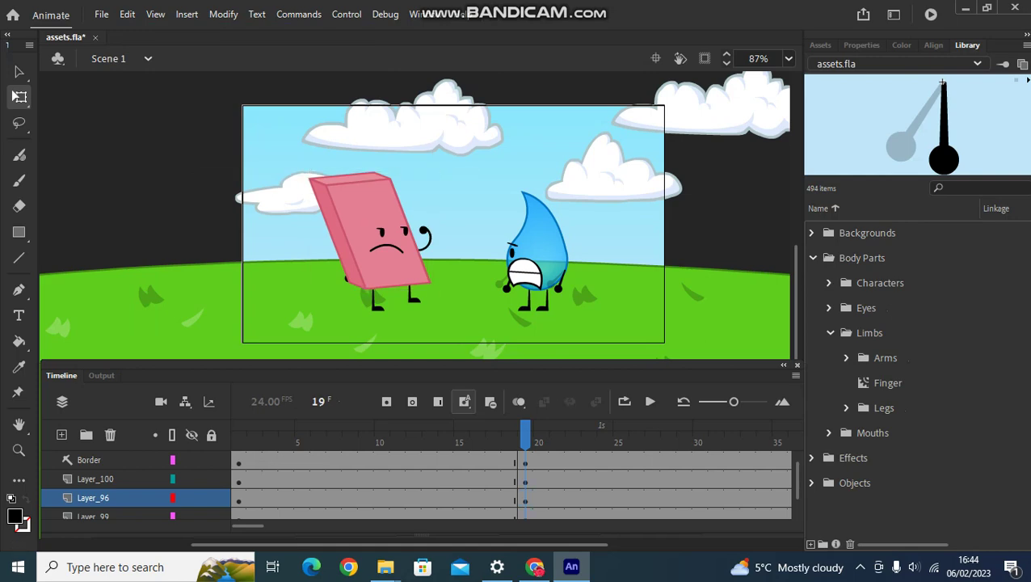
Swap the eraser's body on Layer_96 for the Dora Body Behind symbol and shift the exposed straight arm slightly left.
{"action": "right_click", "coordinate": [347, 235]}
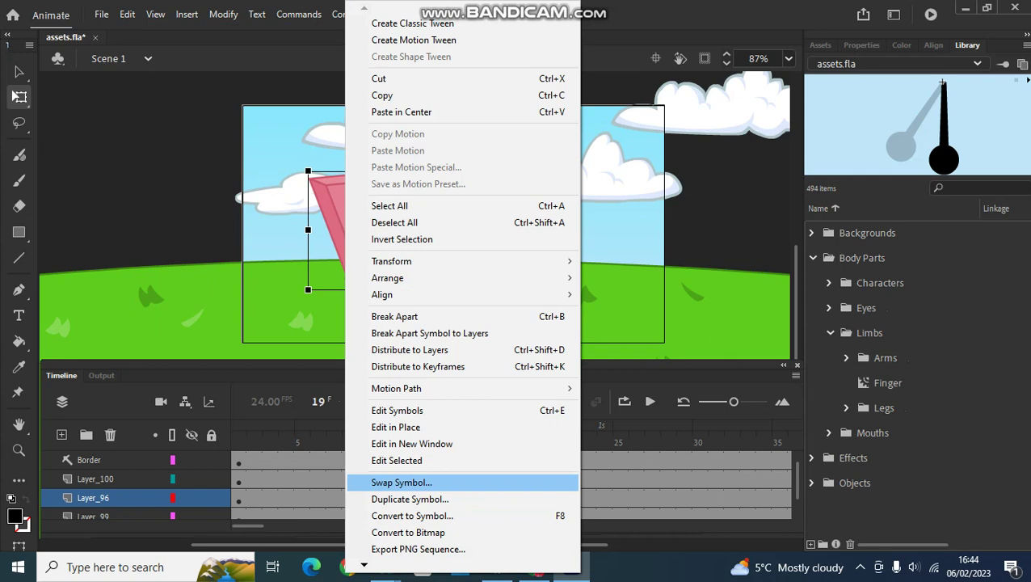
{"action": "left_click", "coordinate": [402, 481]}
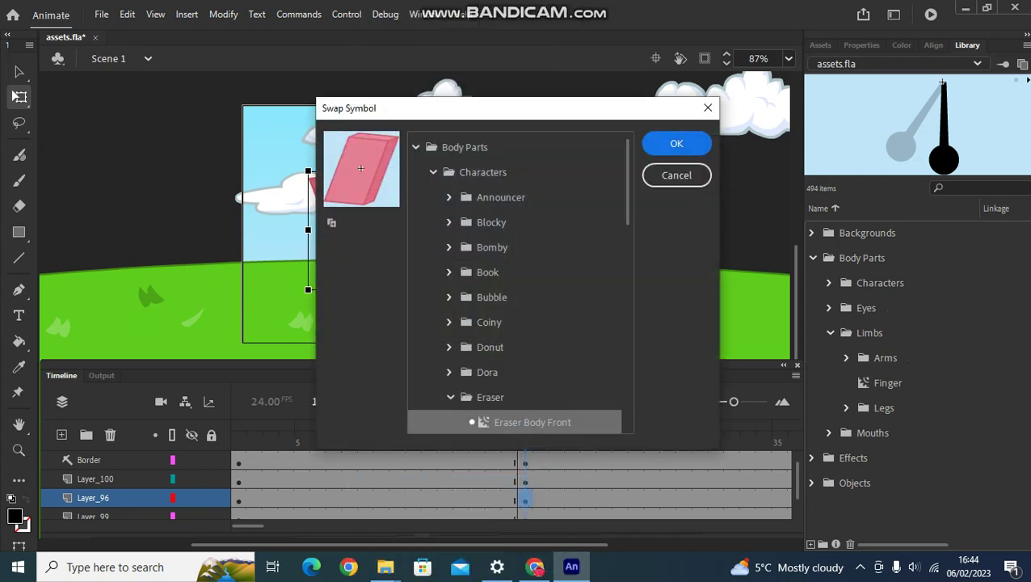
{"action": "left_click", "coordinate": [449, 373]}
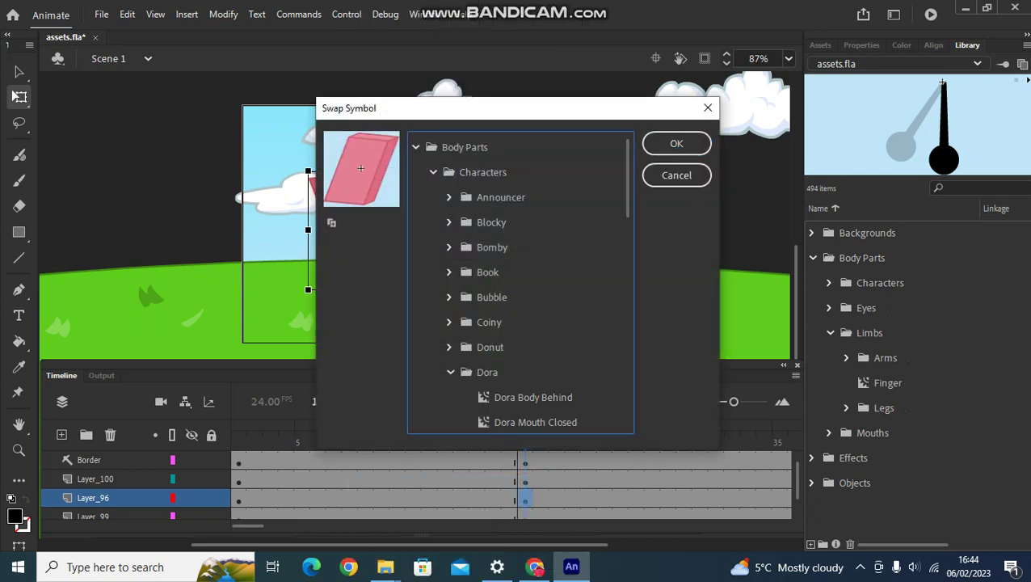
{"action": "left_click", "coordinate": [533, 397]}
{"action": "left_click", "coordinate": [676, 143]}
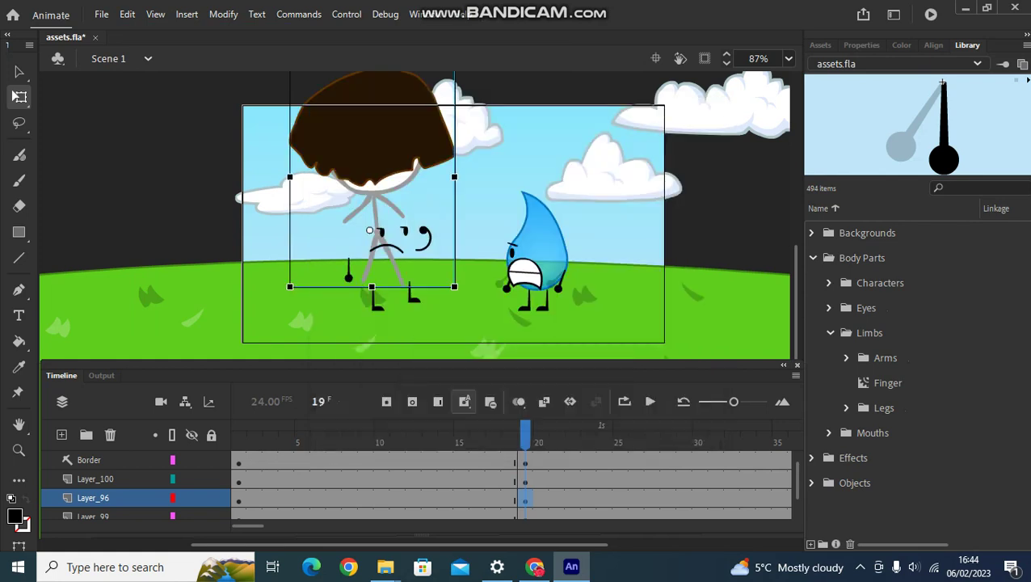
{"action": "key", "text": "Escape"}
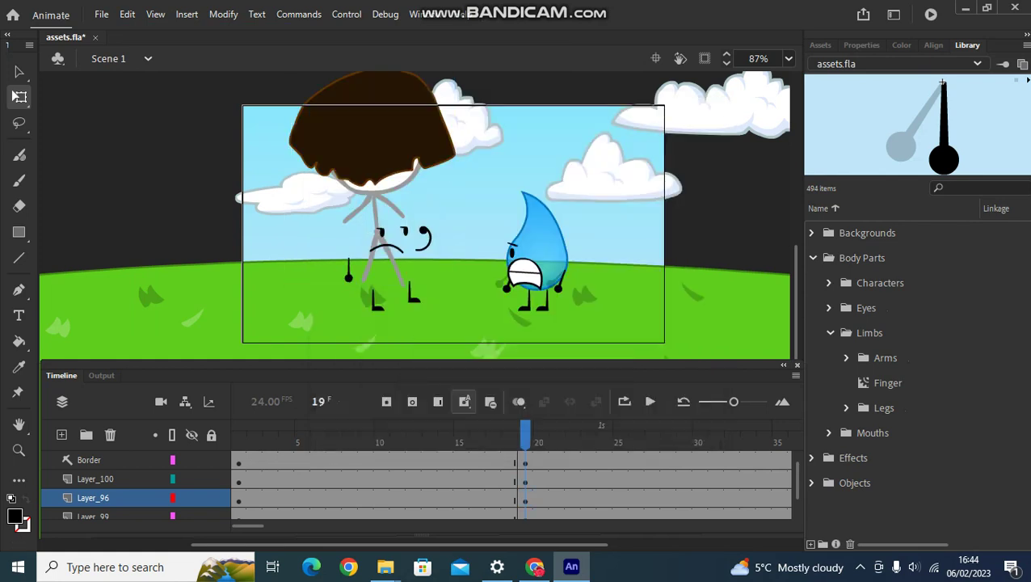
{"action": "left_click_drag", "start_coordinate": [348, 277], "coordinate": [331, 277]}
Swap the Dora body on Layer_96 at frame 19 for the Eraser Body Front symbol.
{"action": "right_click", "coordinate": [410, 138]}
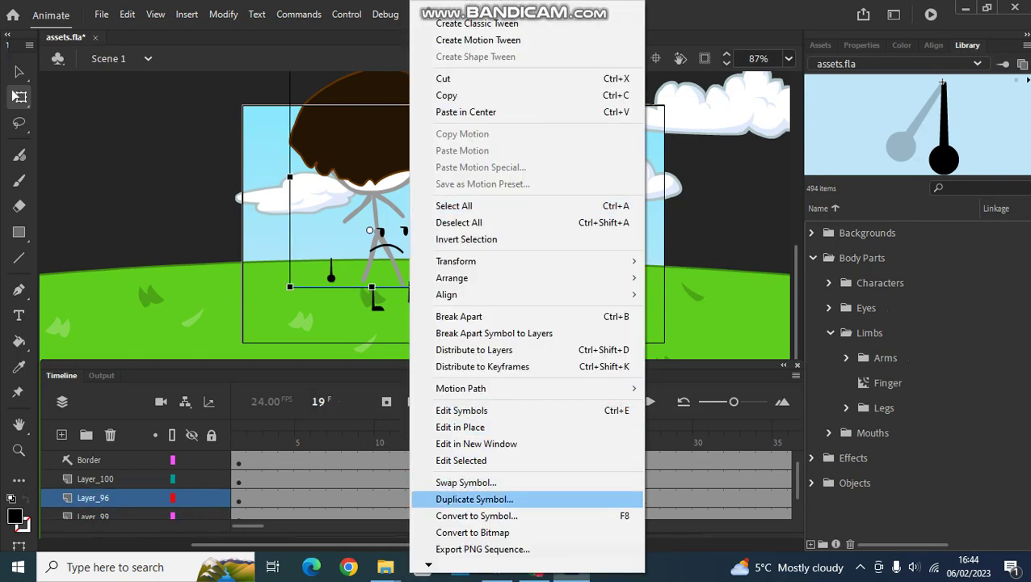
{"action": "left_click", "coordinate": [466, 483]}
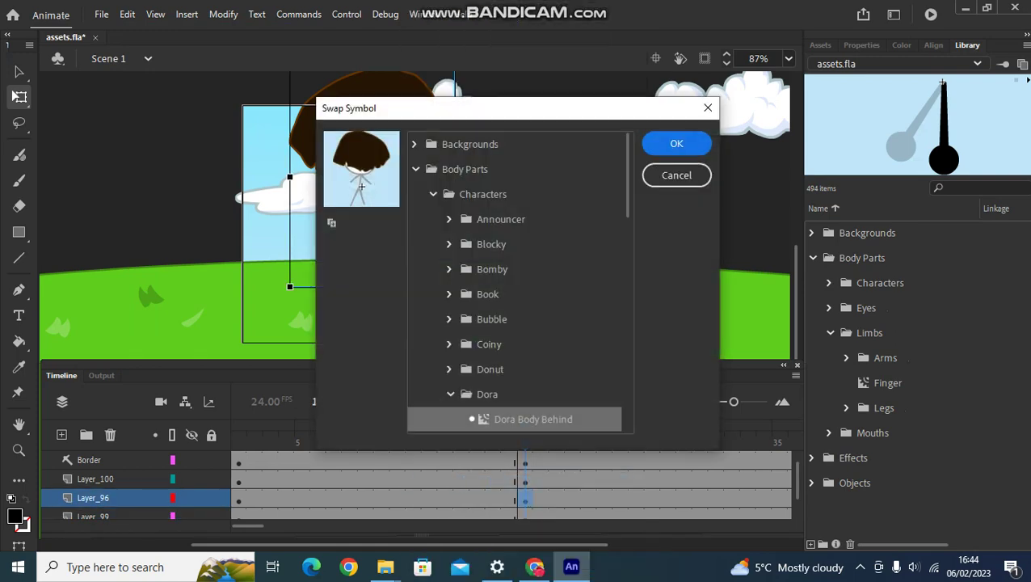
{"action": "left_click", "coordinate": [450, 394]}
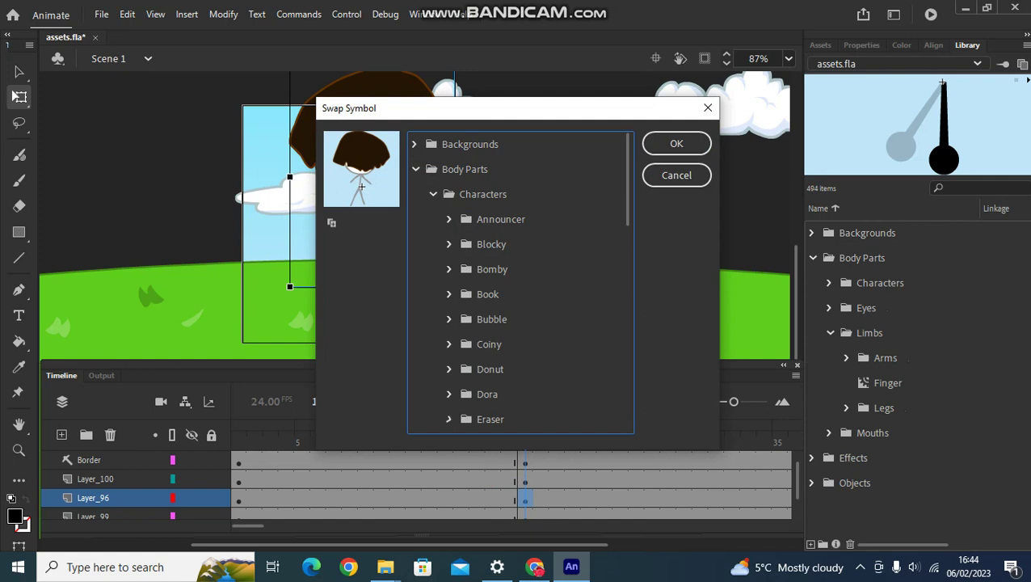
{"action": "left_click", "coordinate": [450, 419]}
{"action": "left_click_drag", "start_coordinate": [628, 194], "coordinate": [627, 206]}
{"action": "left_click", "coordinate": [531, 404]}
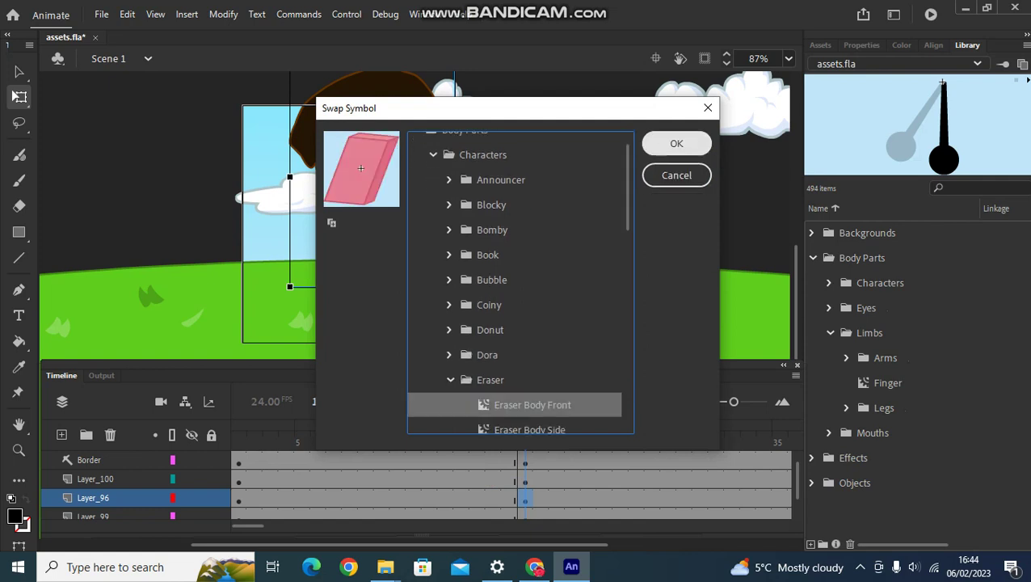
{"action": "left_click", "coordinate": [677, 143]}
{"action": "key", "text": "Escape"}
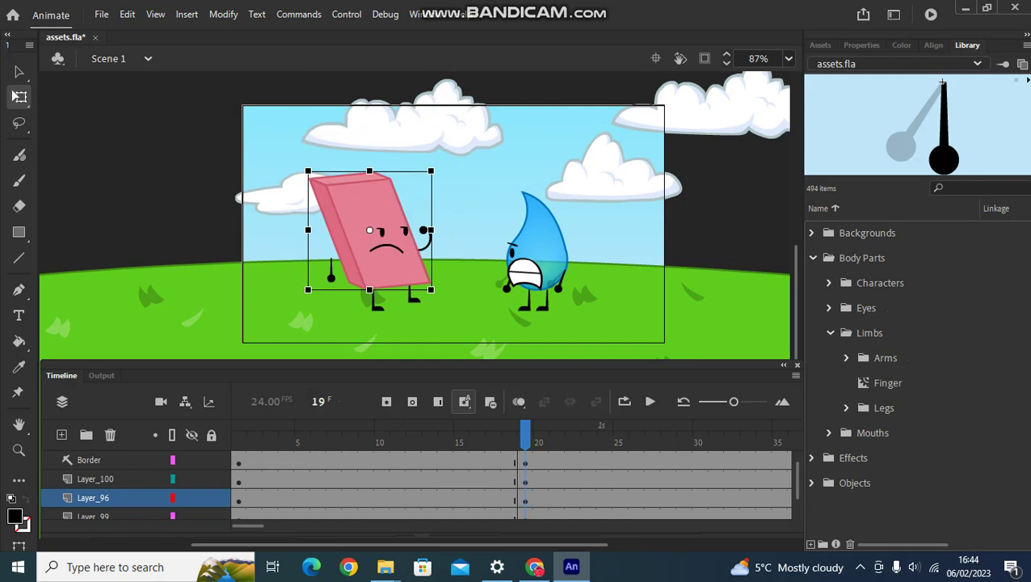
Rotate the straight arm beside the eraser's left edge so it angles down and outward, and attach it to the body.
{"action": "right_click", "coordinate": [330, 268]}
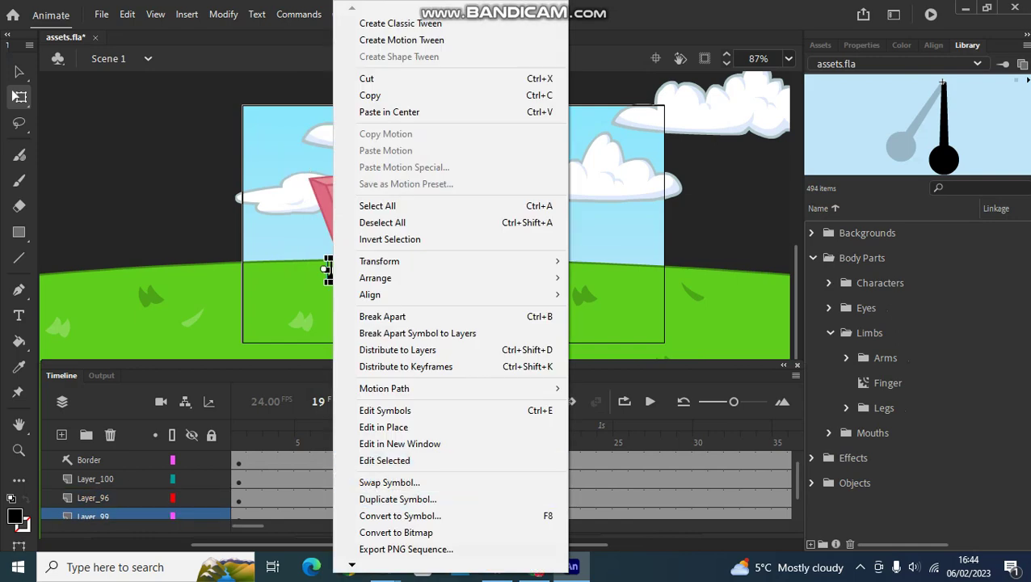
{"action": "key", "text": "Escape"}
{"action": "key", "text": "Escape"}
{"action": "left_click", "coordinate": [330, 272]}
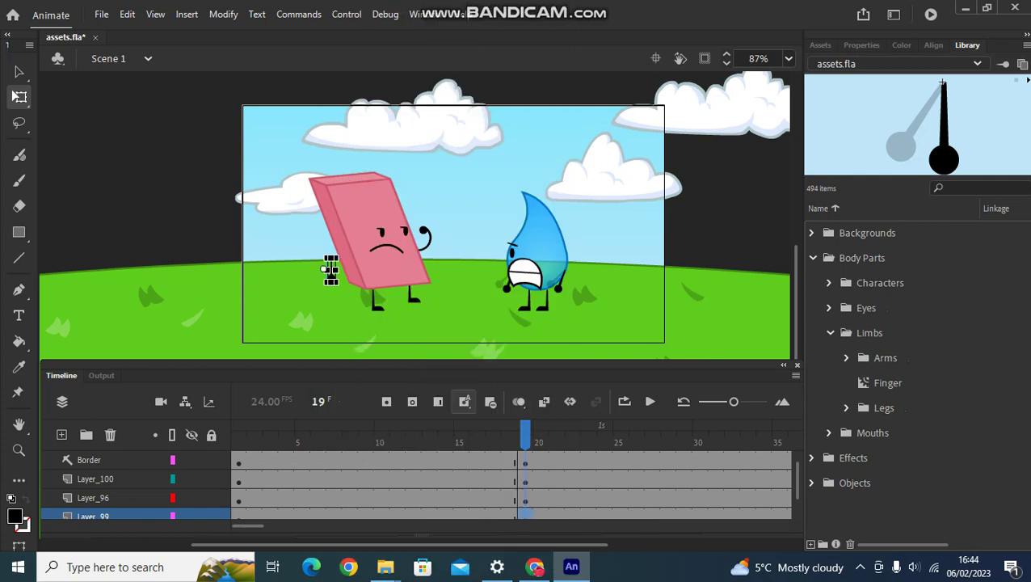
{"action": "left_click_drag", "start_coordinate": [332, 284], "coordinate": [326, 283]}
{"action": "key", "text": "Escape"}
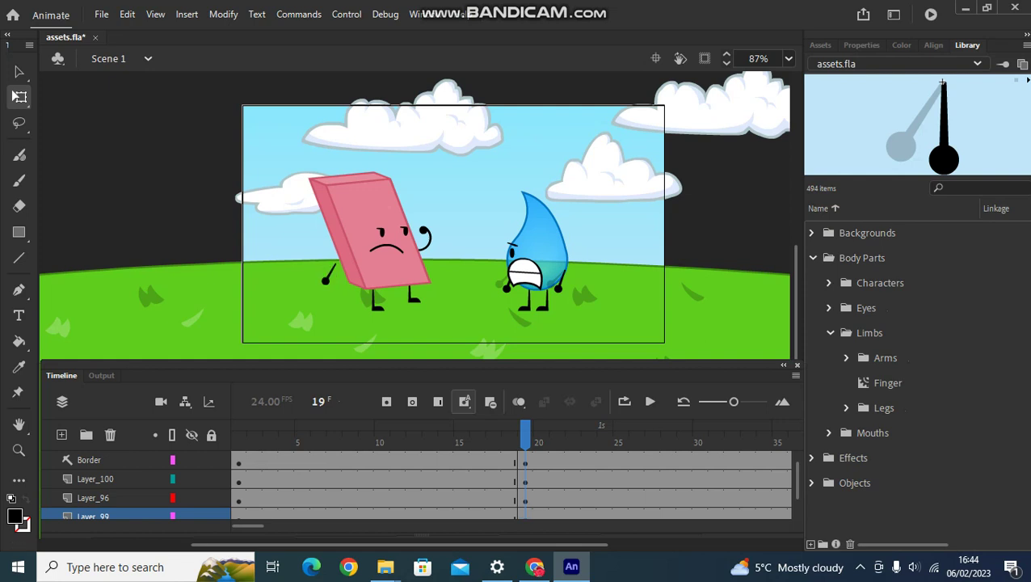
{"action": "left_click", "coordinate": [336, 271]}
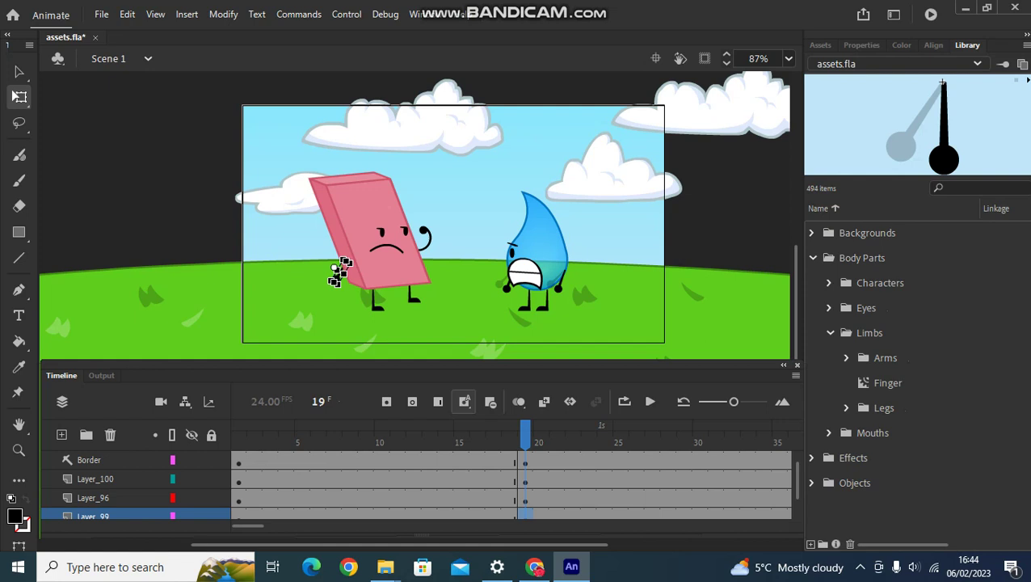
{"action": "key", "text": "Escape"}
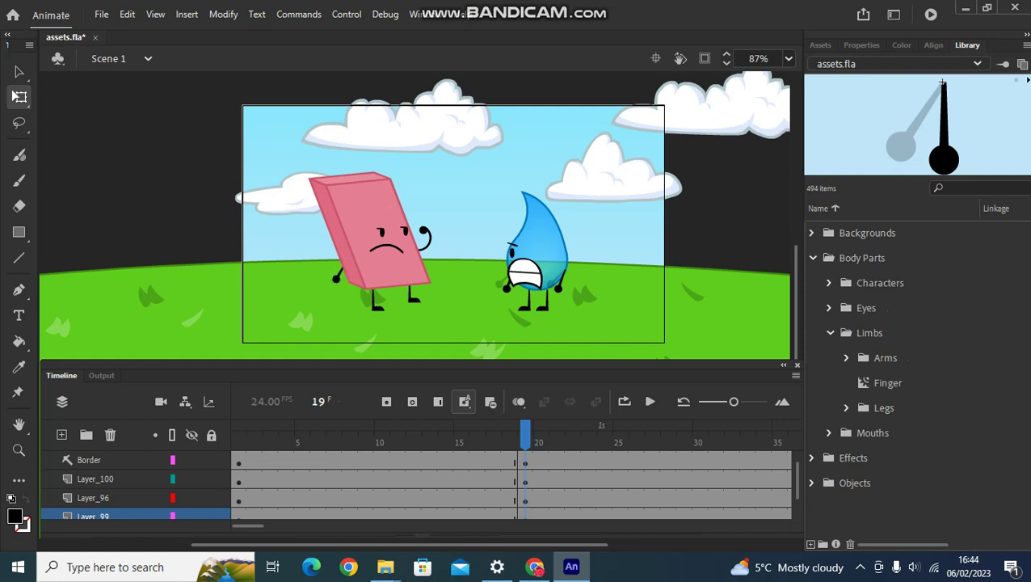
Move the curled arm off the eraser's right side into the open sky and swap it for the Arm Straight symbol.
{"action": "left_click_drag", "start_coordinate": [422, 236], "coordinate": [453, 223]}
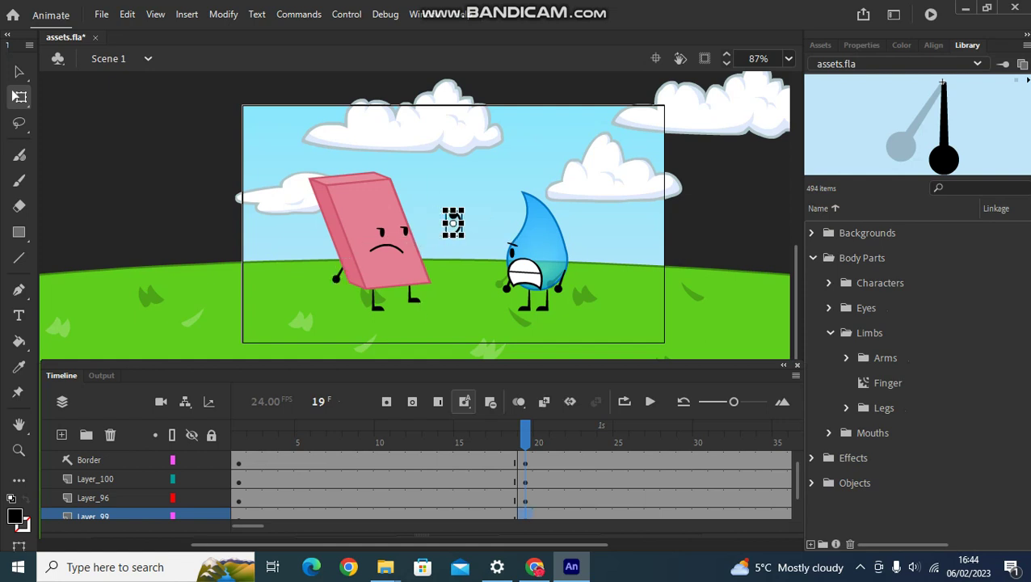
{"action": "left_click", "coordinate": [497, 174]}
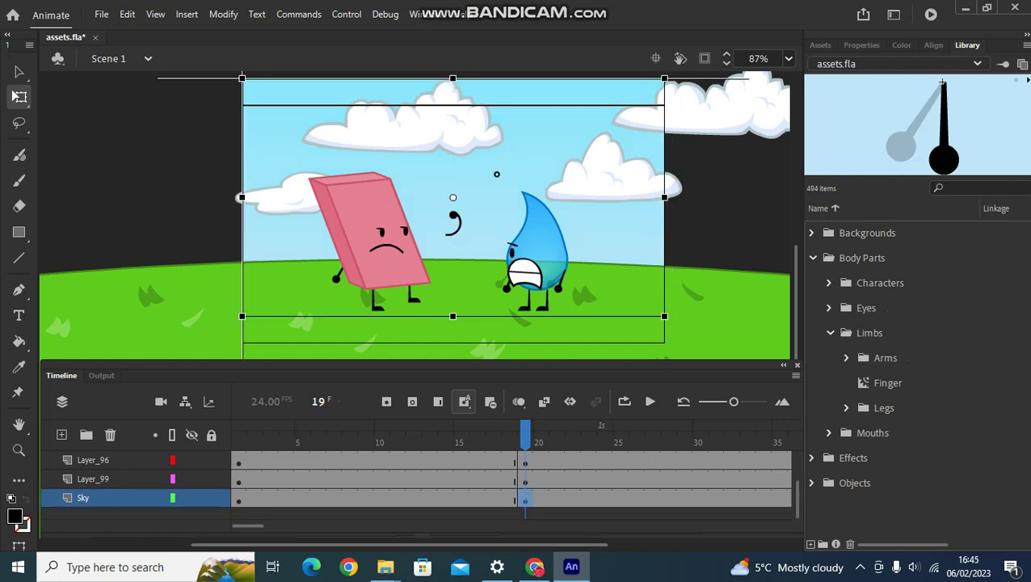
{"action": "left_click_drag", "start_coordinate": [496, 173], "coordinate": [496, 199]}
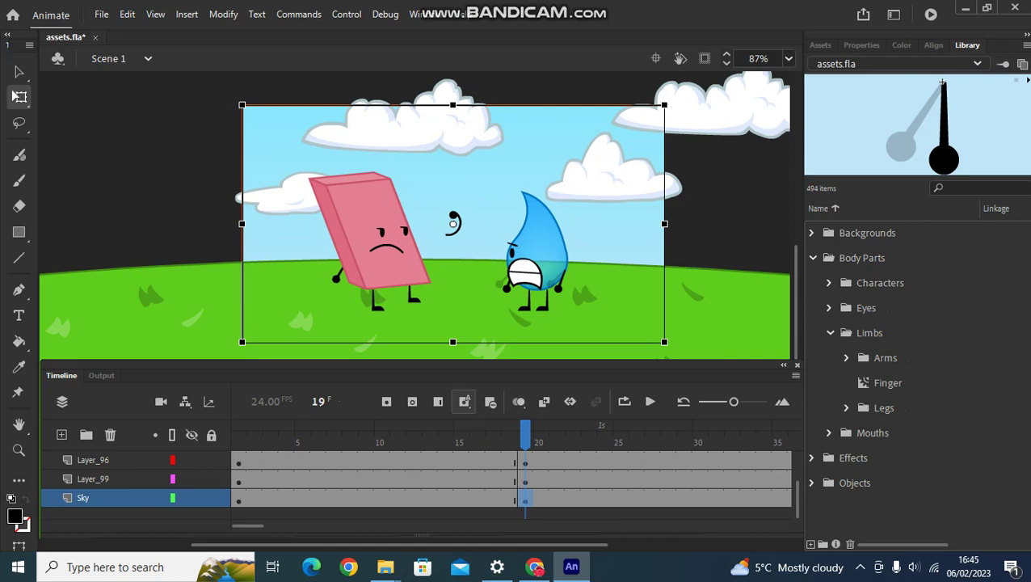
{"action": "key", "text": "Escape"}
{"action": "right_click", "coordinate": [450, 221]}
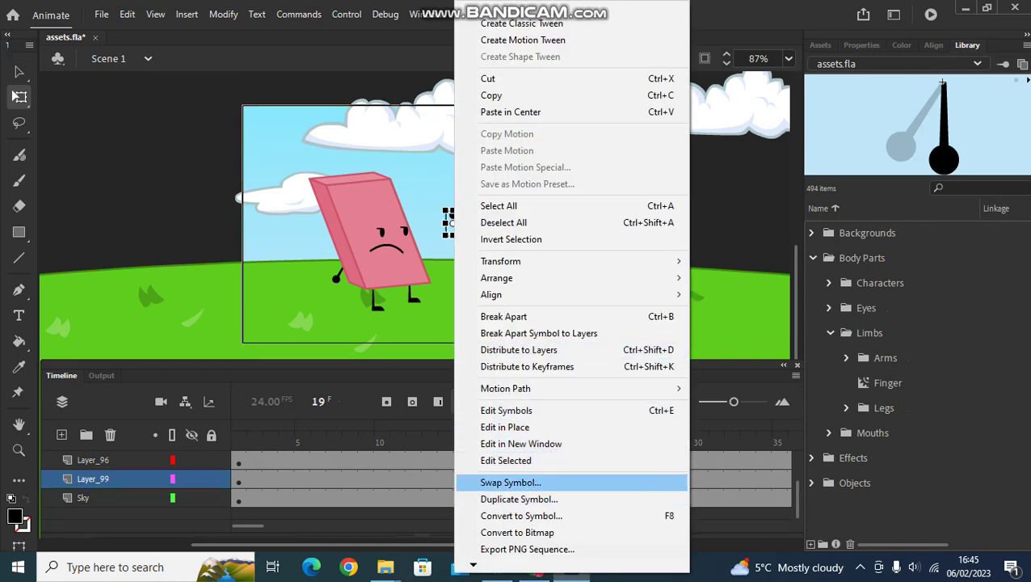
{"action": "left_click", "coordinate": [511, 483]}
{"action": "left_click", "coordinate": [522, 419]}
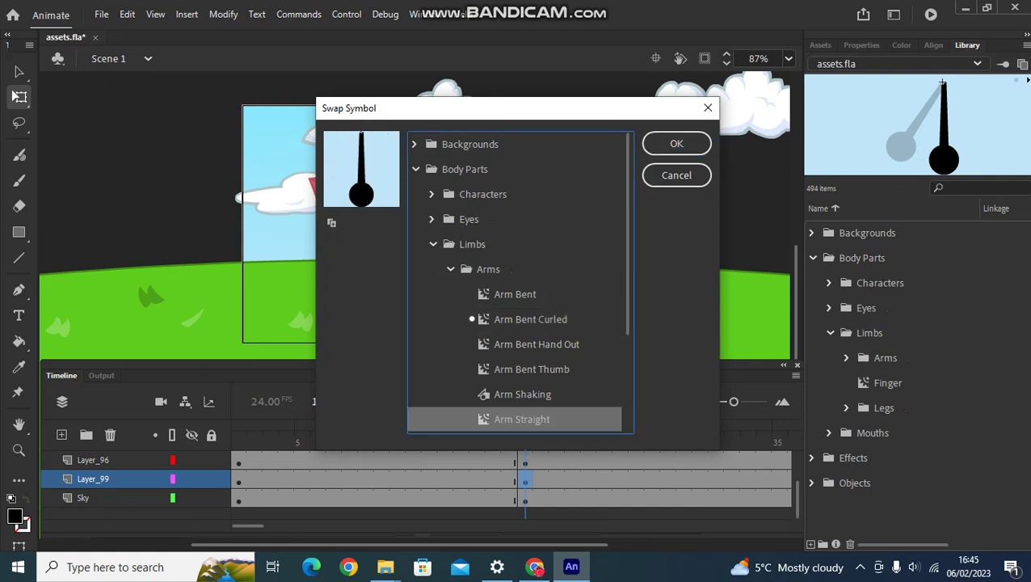
{"action": "left_click", "coordinate": [676, 143]}
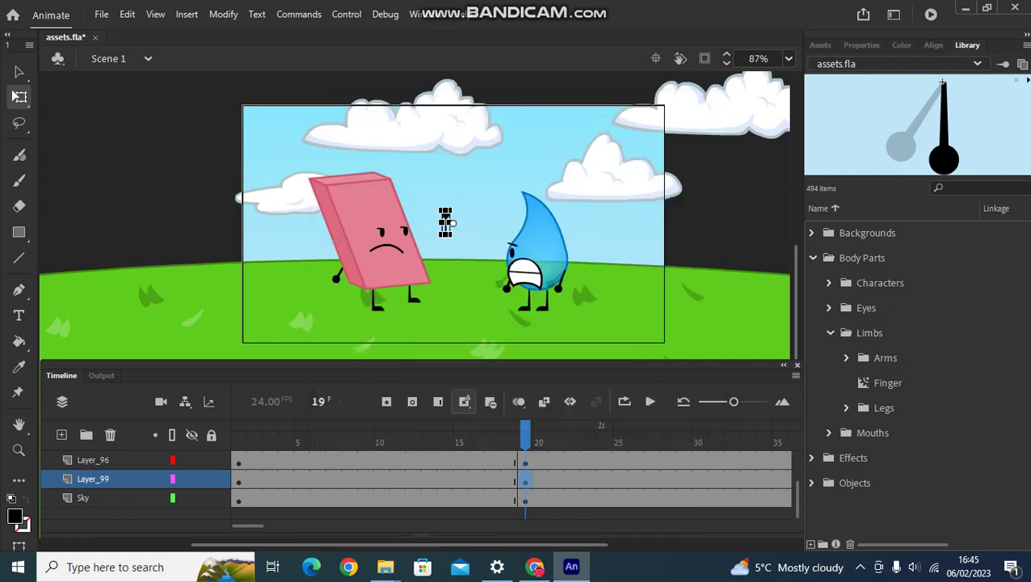
{"action": "key", "text": "Escape"}
Rotate the detached straight arm to angle down and outward, and attach it to the eraser's lower right edge.
{"action": "left_click", "coordinate": [446, 220]}
{"action": "left_click_drag", "start_coordinate": [440, 209], "coordinate": [473, 230]}
{"action": "key", "text": "ctrl+shift+a"}
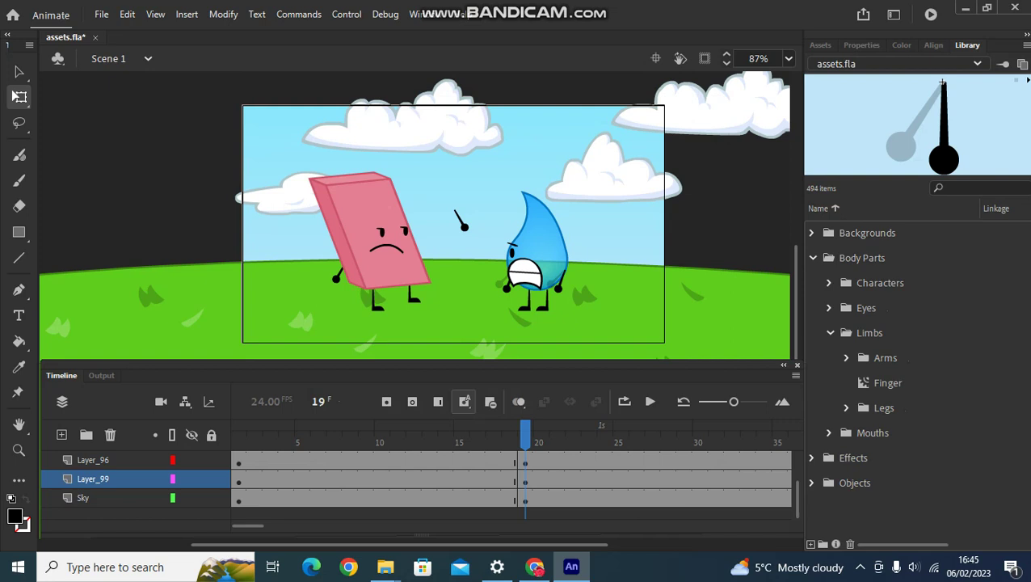
{"action": "mouse_move", "coordinate": [461, 222]}
{"action": "left_mouse_down"}
{"action": "mouse_move", "coordinate": [427, 291]}
{"action": "mouse_move", "coordinate": [426, 266]}
{"action": "left_mouse_up"}
{"action": "key", "text": "Escape"}
{"action": "left_click", "coordinate": [425, 265]}
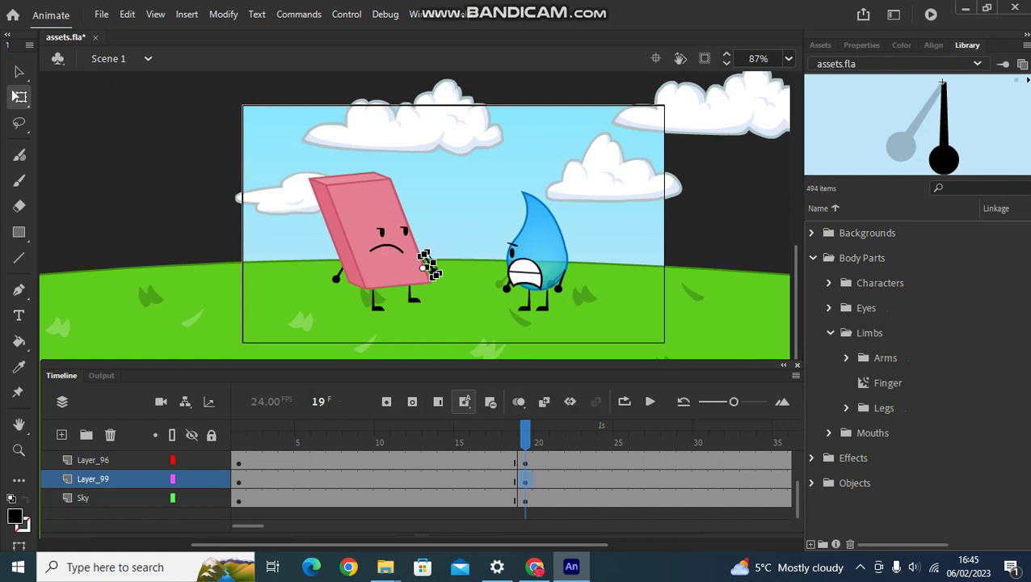
{"action": "left_click_drag", "start_coordinate": [441, 277], "coordinate": [442, 271]}
{"action": "key", "text": "Escape"}
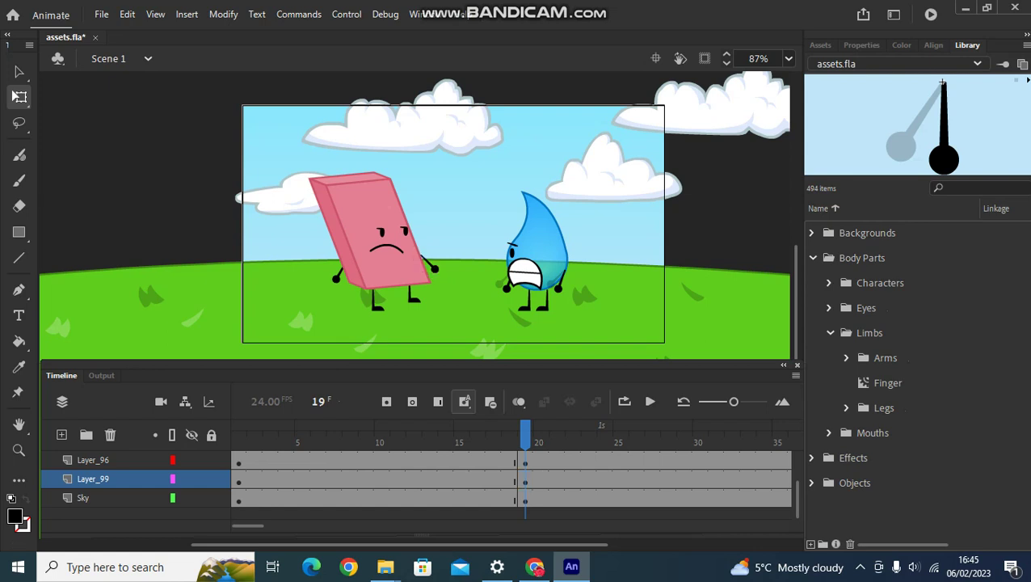
Convert frame 14 to keyframes on all layers.
{"action": "left_click_drag", "start_coordinate": [525, 437], "coordinate": [414, 436]}
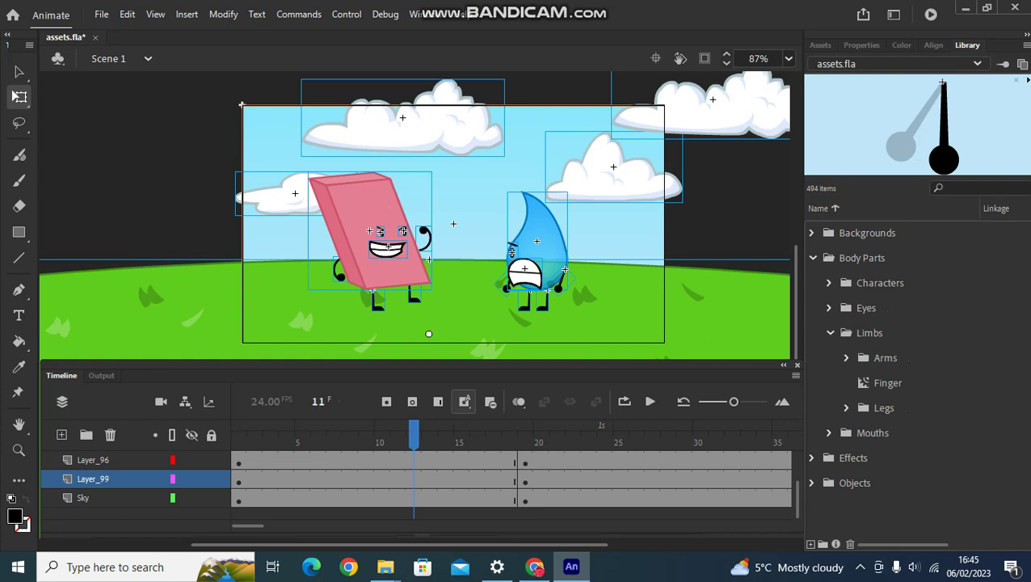
{"action": "key", "text": "period"}
{"action": "key", "text": "period"}
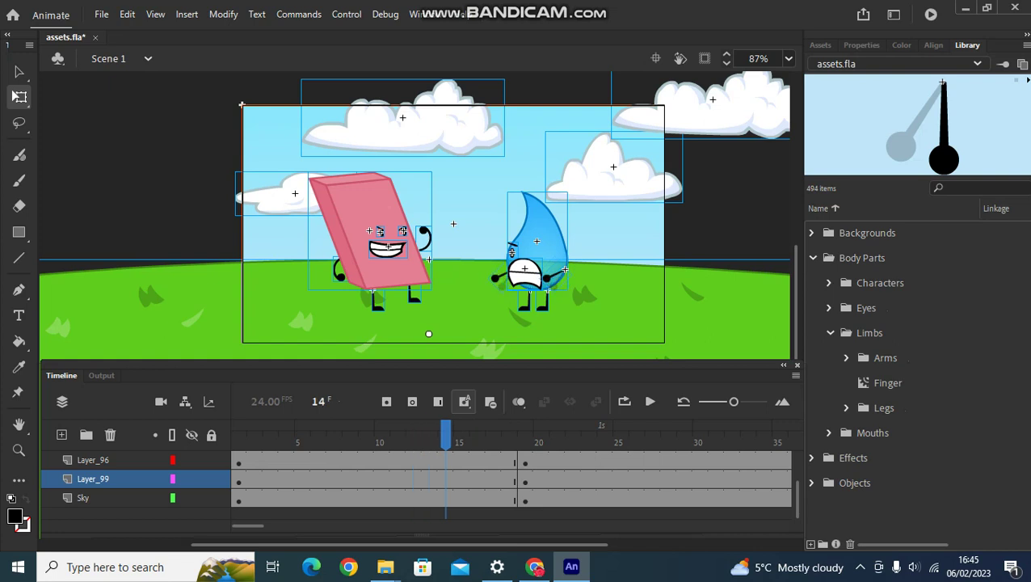
{"action": "key", "text": "ctrl+a"}
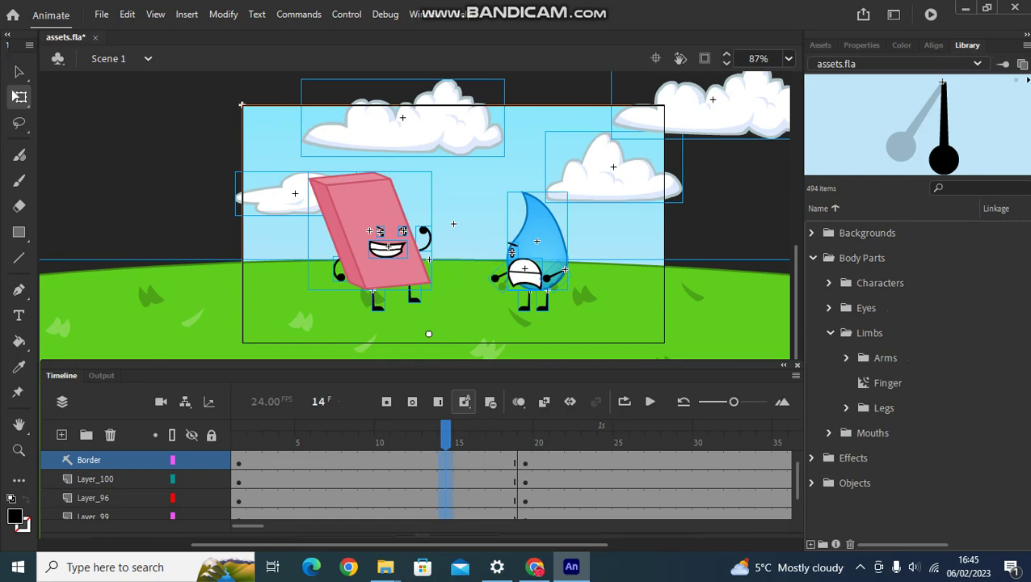
{"action": "right_click", "coordinate": [445, 461]}
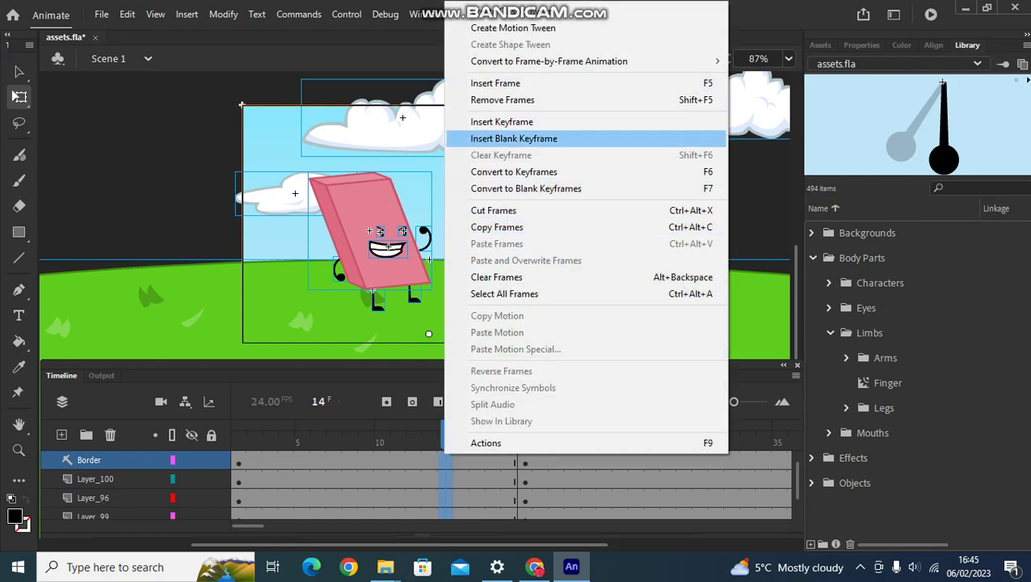
{"action": "left_click", "coordinate": [514, 172]}
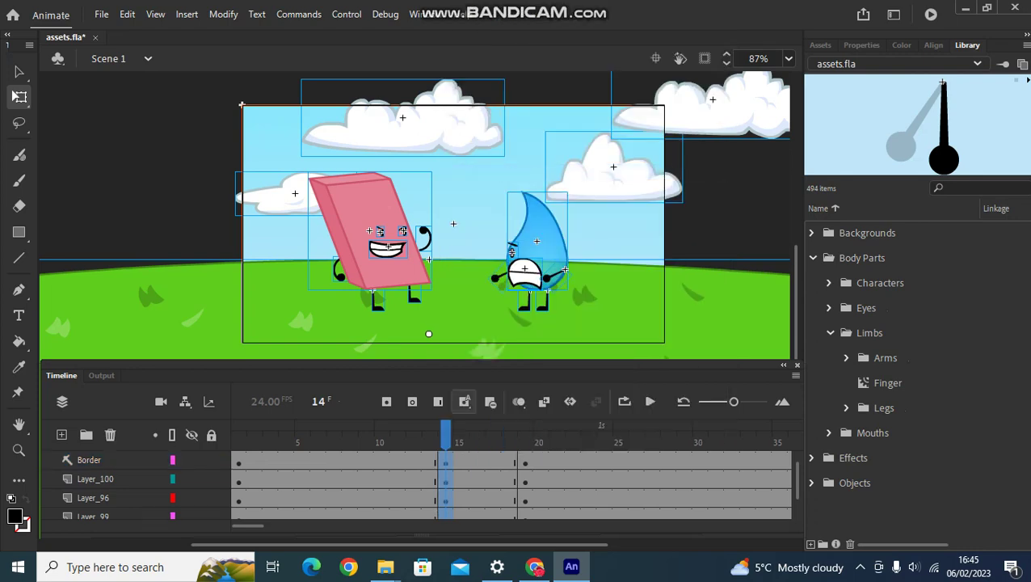
{"action": "key", "text": "Escape"}
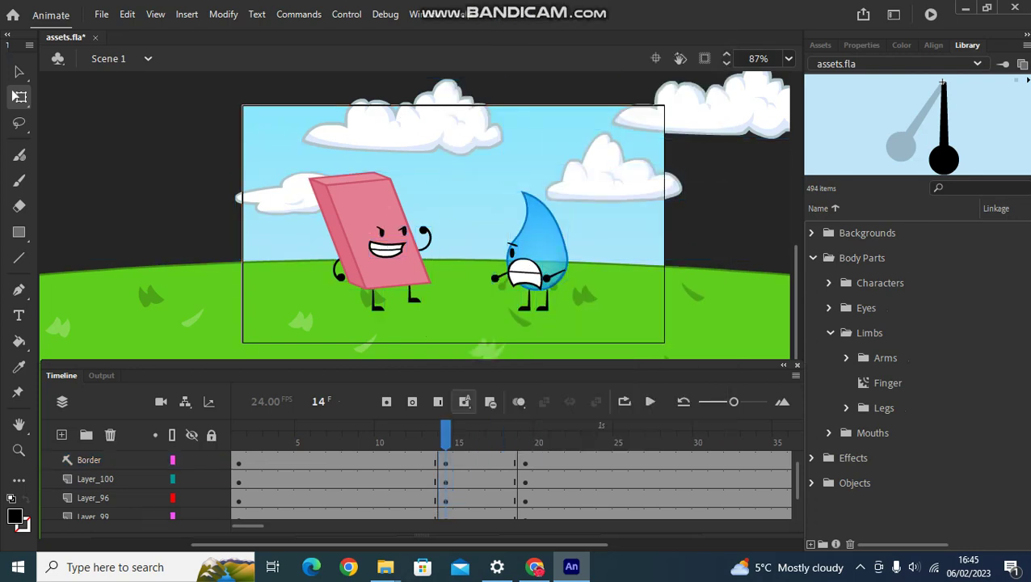
Swap the eraser's left eye on Layer_100 at frame 14 for the Eye Closed symbol.
{"action": "right_click", "coordinate": [382, 233]}
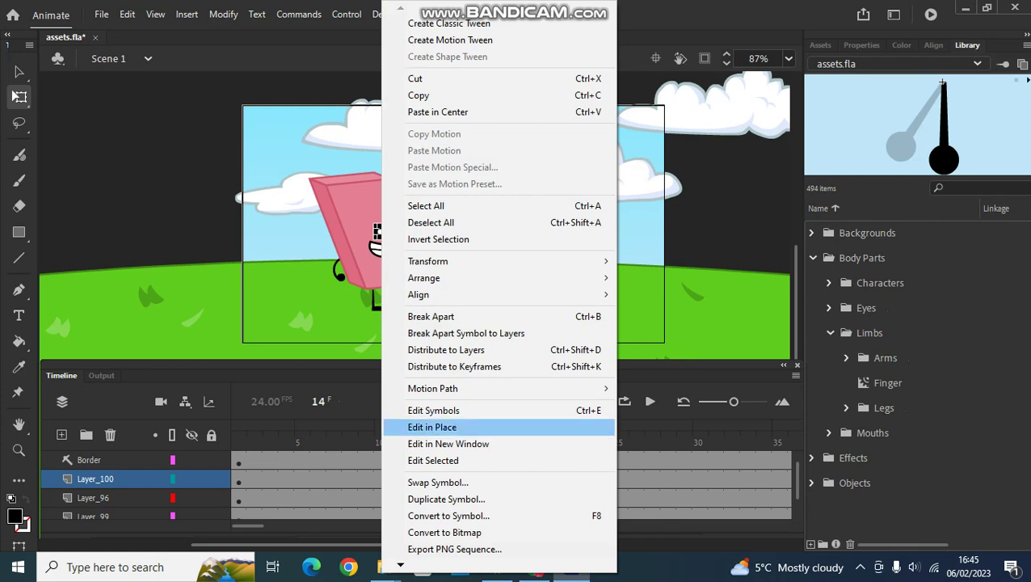
{"action": "left_click", "coordinate": [438, 483]}
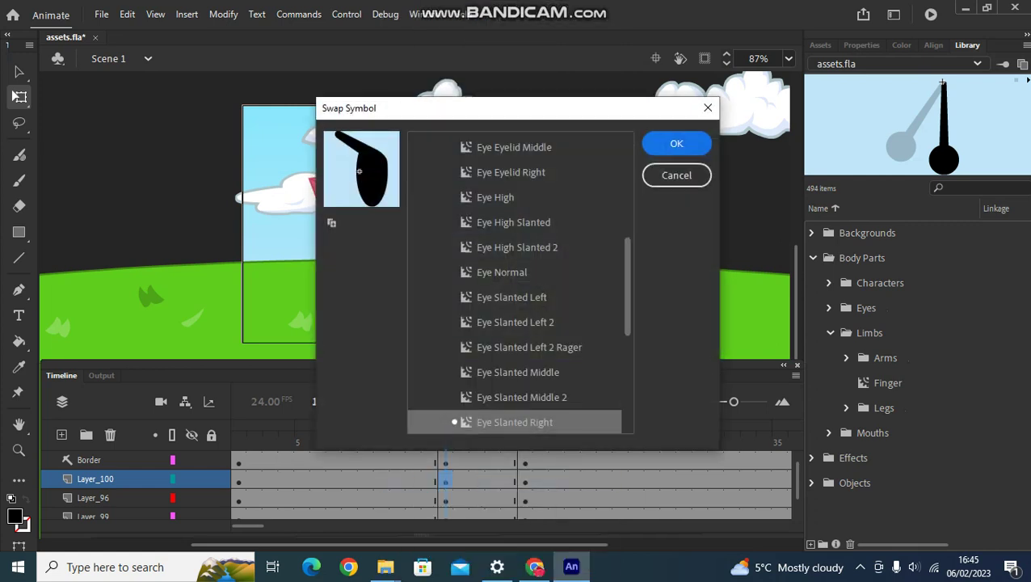
{"action": "left_click_drag", "start_coordinate": [627, 287], "coordinate": [628, 240]}
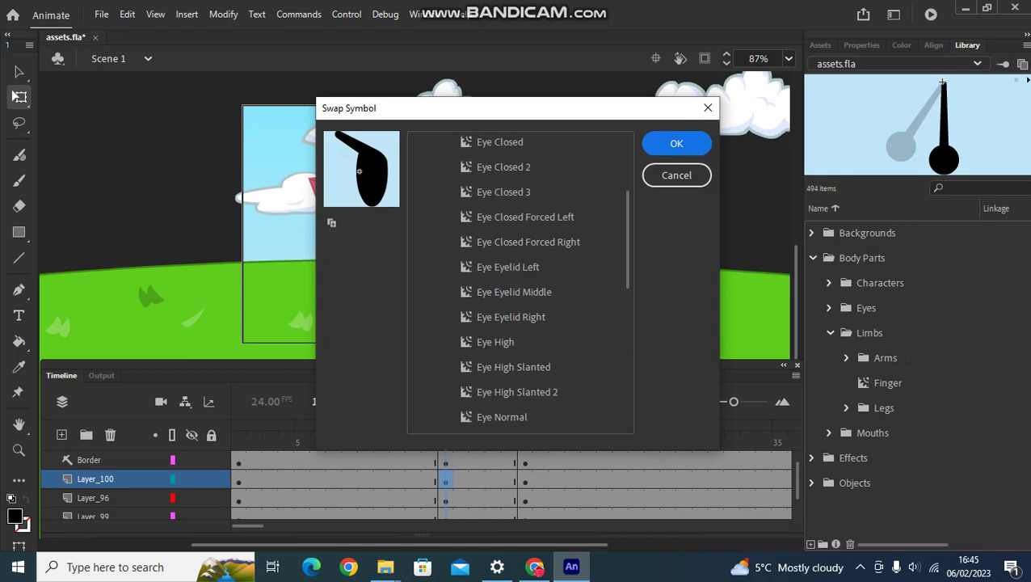
{"action": "left_click", "coordinate": [499, 141]}
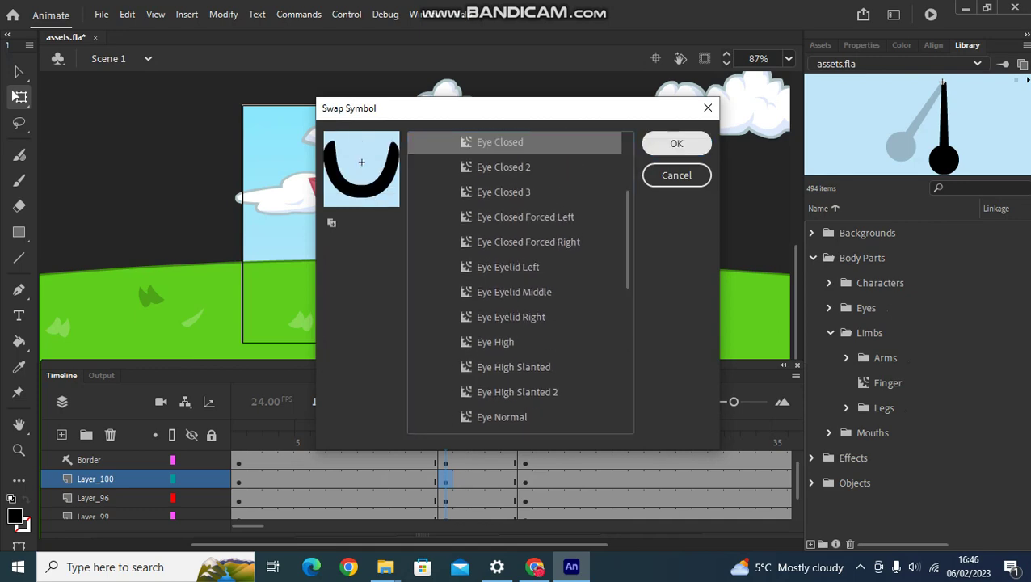
{"action": "left_click", "coordinate": [677, 143]}
Swap the eraser's right eye on Layer_100 at frame 14 for the Eye Closed symbol.
{"action": "right_click", "coordinate": [399, 232]}
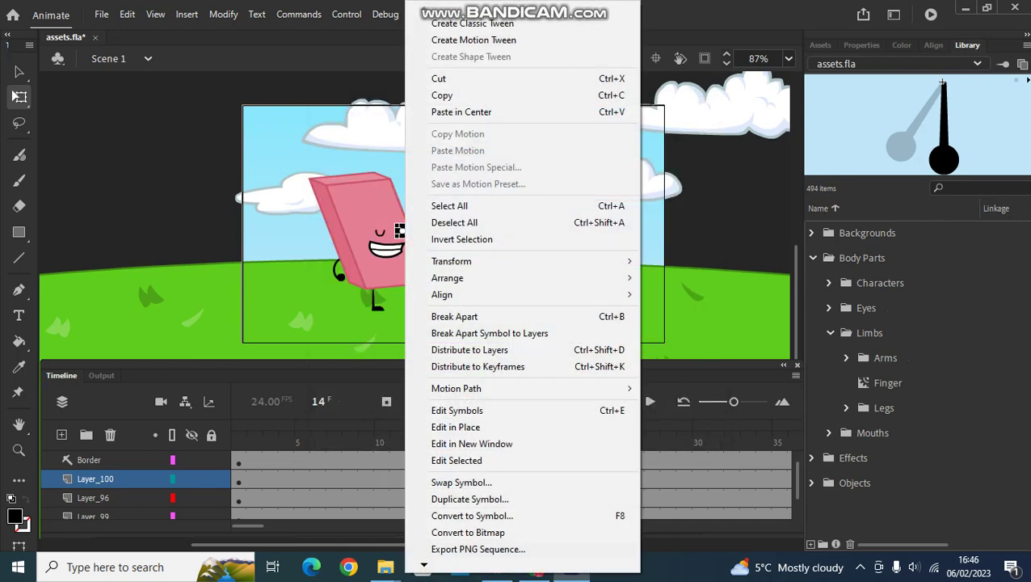
{"action": "left_click", "coordinate": [461, 483]}
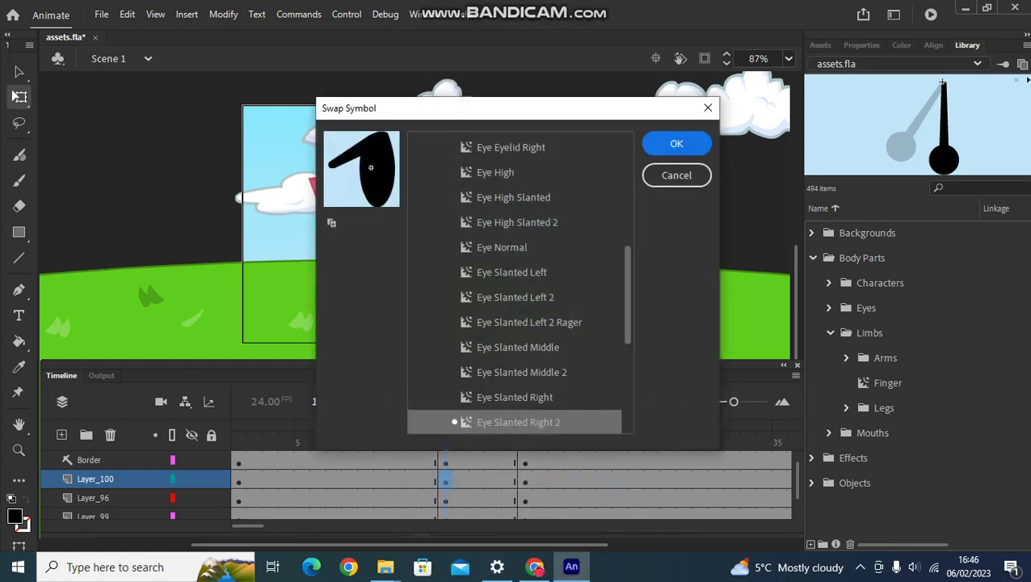
{"action": "scroll", "coordinate": [521, 283], "scroll_direction": "up", "scroll_amount": 4}
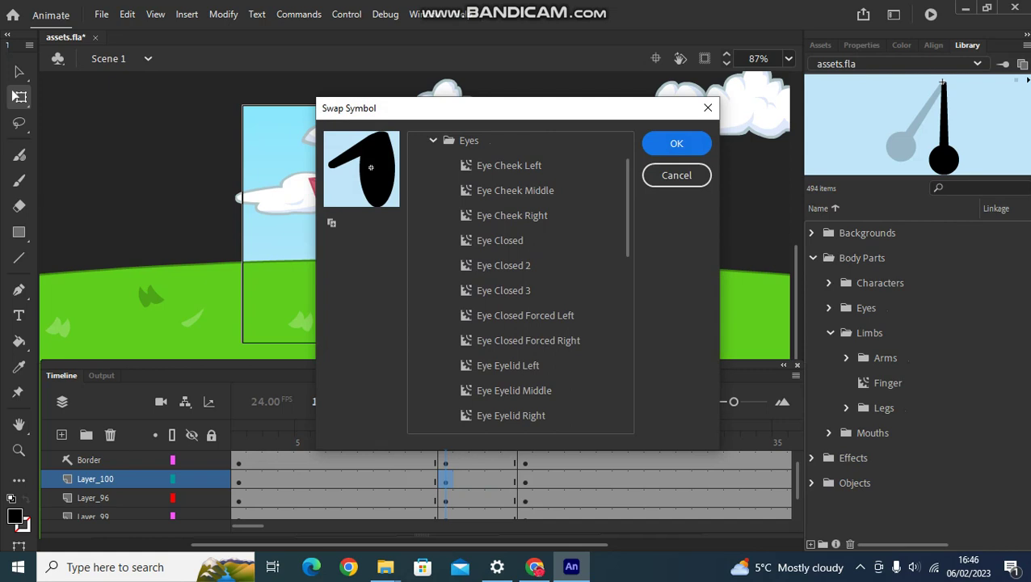
{"action": "left_click", "coordinate": [500, 241]}
{"action": "left_click", "coordinate": [676, 144]}
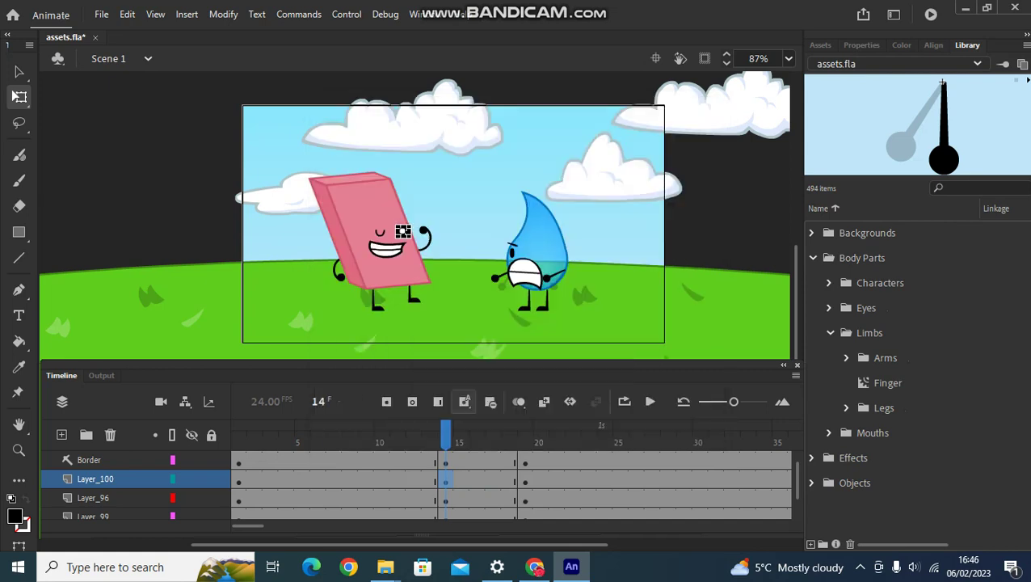
{"action": "key", "text": "Escape"}
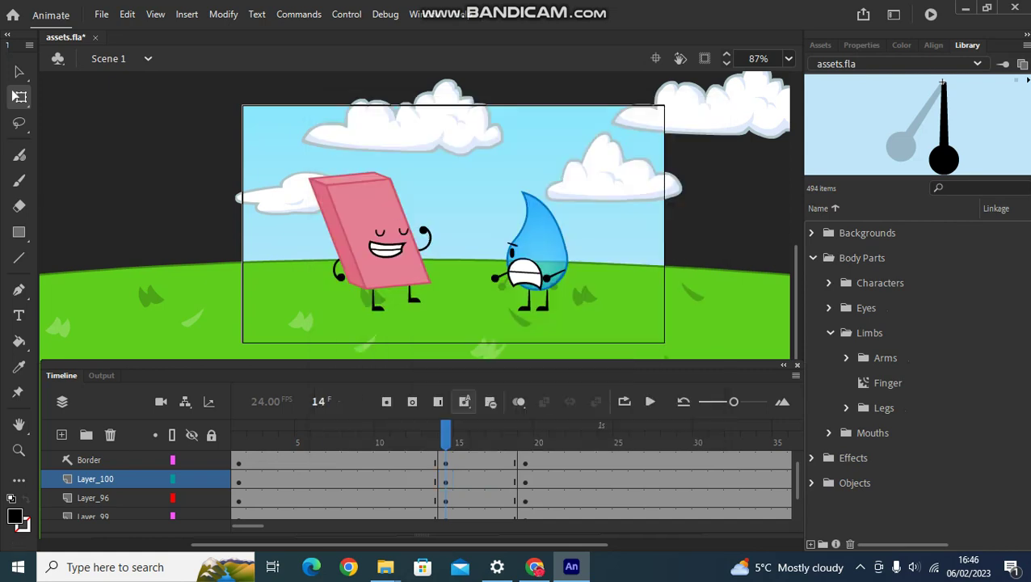
Swap the eraser's mouth on Layer_100 at frame 14 for the Frown Teeth symbol from the Frowns folder.
{"action": "right_click", "coordinate": [386, 245]}
{"action": "left_click", "coordinate": [447, 482]}
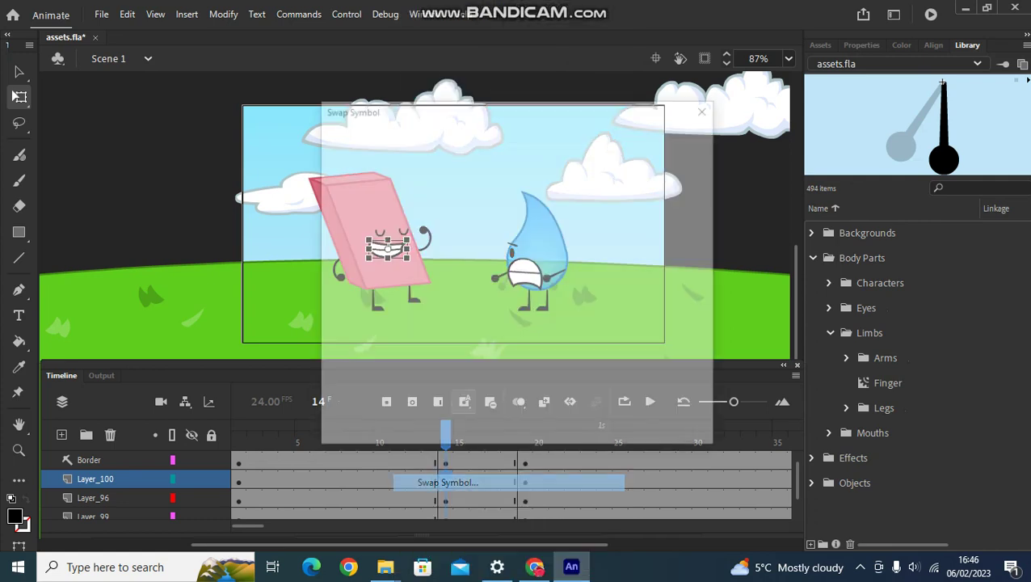
{"action": "scroll", "coordinate": [520, 360], "scroll_direction": "down", "scroll_amount": 3}
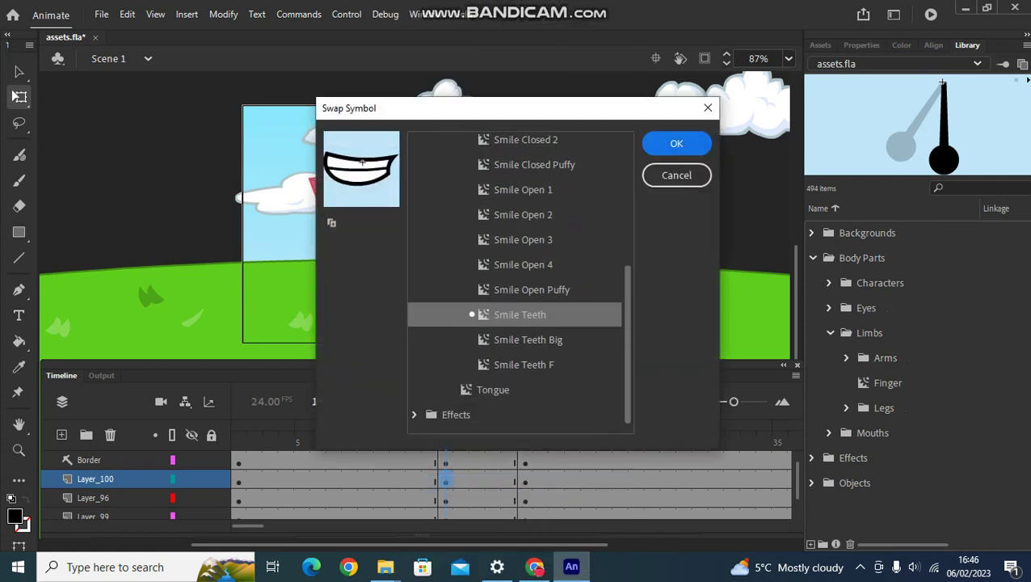
{"action": "left_click", "coordinate": [524, 359]}
{"action": "left_click", "coordinate": [527, 334]}
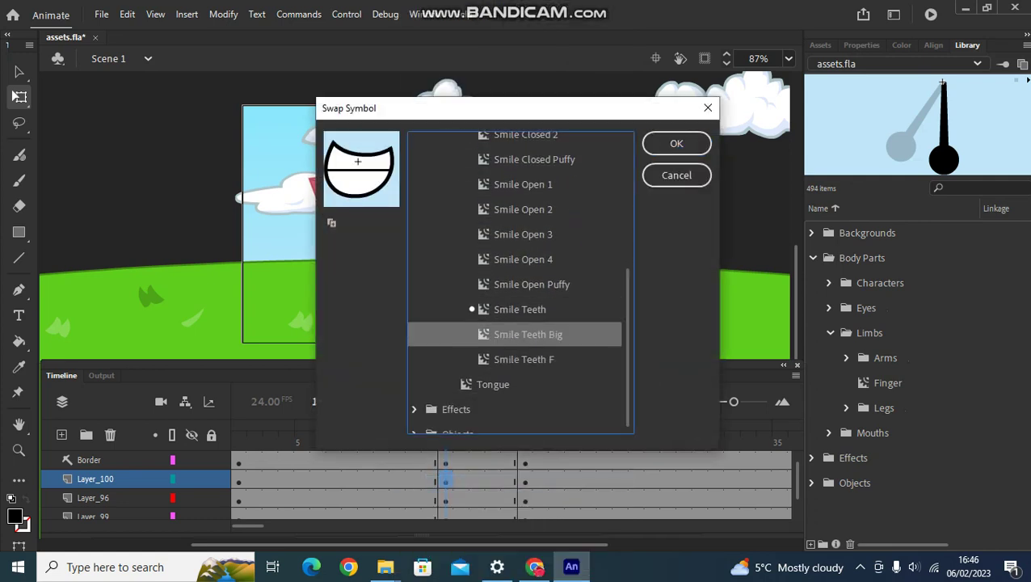
{"action": "left_click", "coordinate": [524, 235]}
{"action": "scroll", "coordinate": [520, 282], "scroll_direction": "up", "scroll_amount": 5}
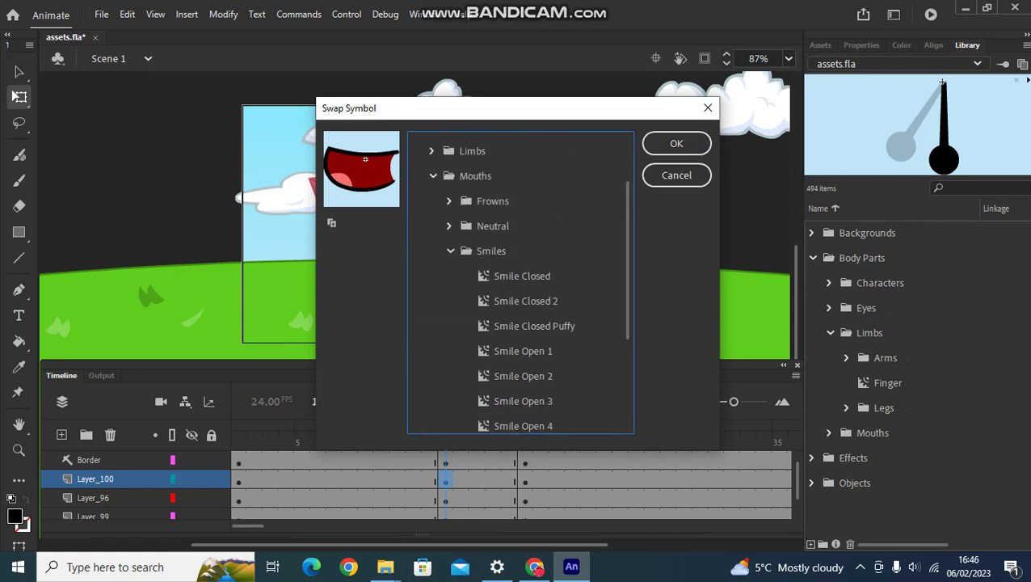
{"action": "left_click", "coordinate": [451, 251]}
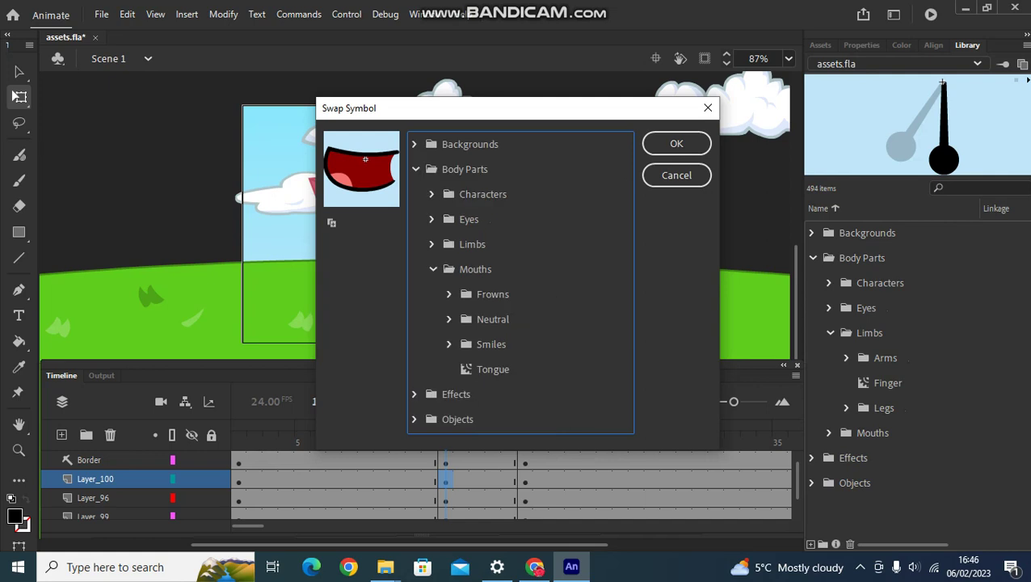
{"action": "left_click", "coordinate": [449, 294]}
{"action": "left_click", "coordinate": [524, 319]}
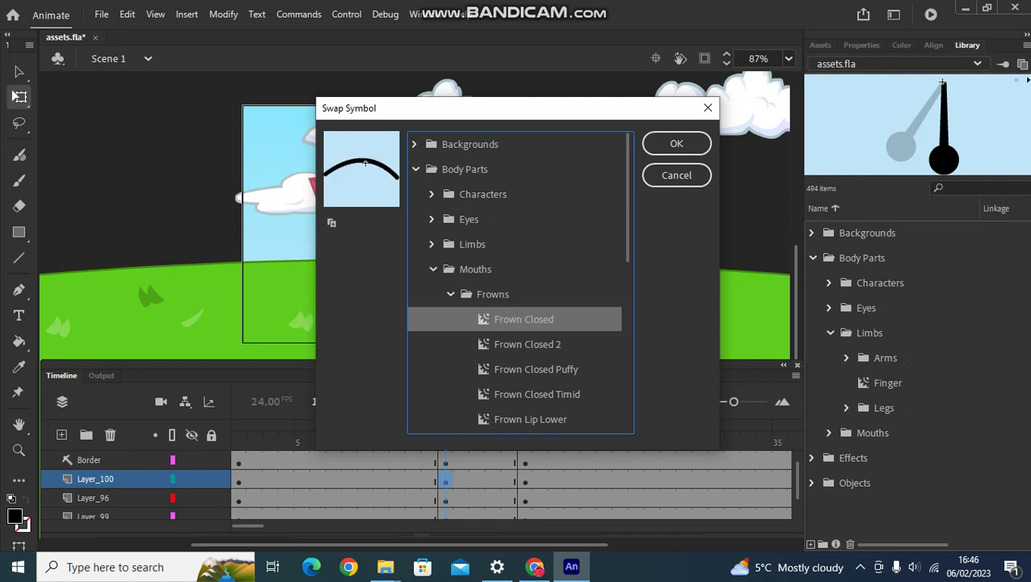
{"action": "left_click_drag", "start_coordinate": [628, 219], "coordinate": [628, 316]}
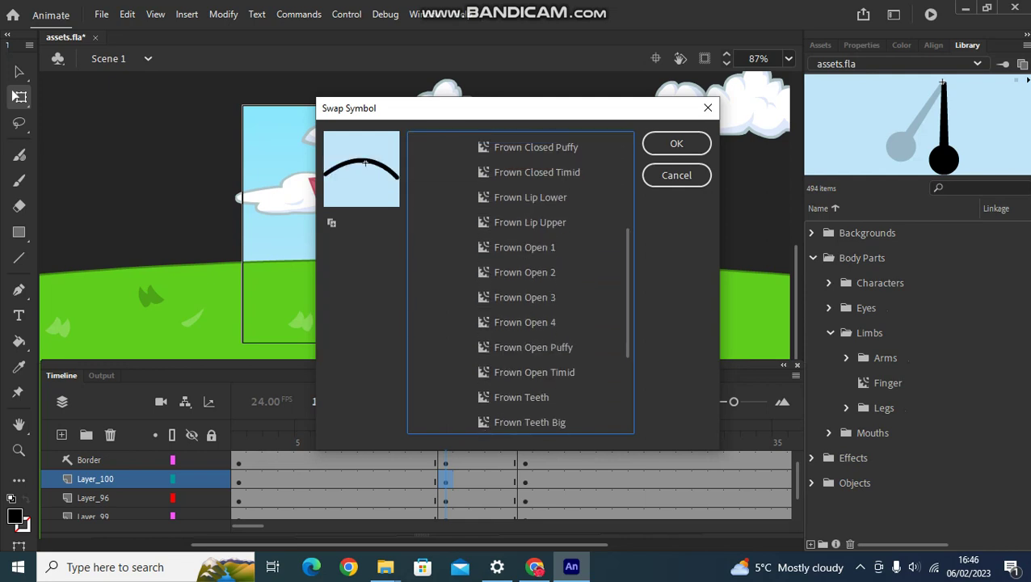
{"action": "left_click", "coordinate": [521, 397]}
{"action": "left_click", "coordinate": [676, 143]}
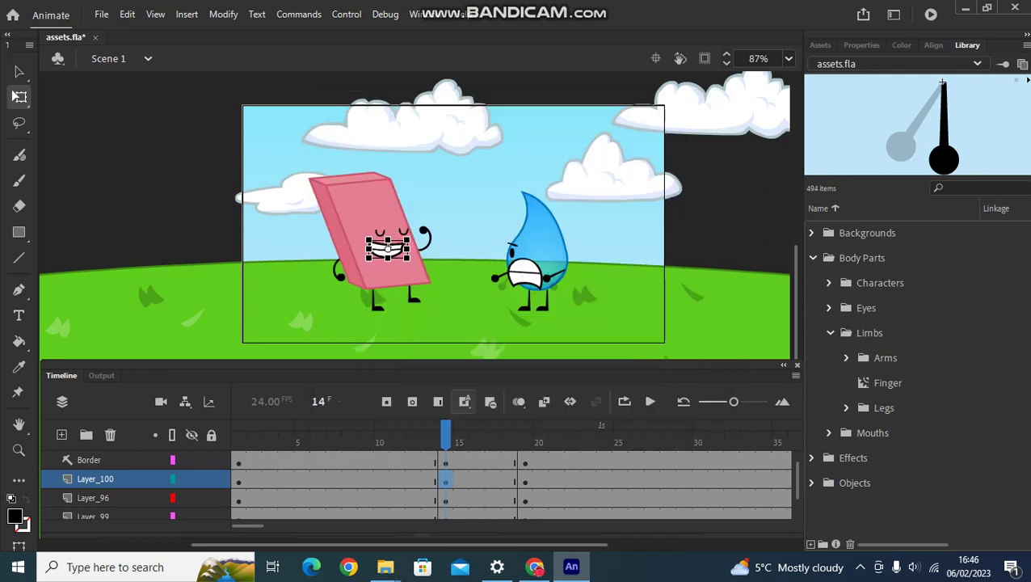
{"action": "key", "text": "Escape"}
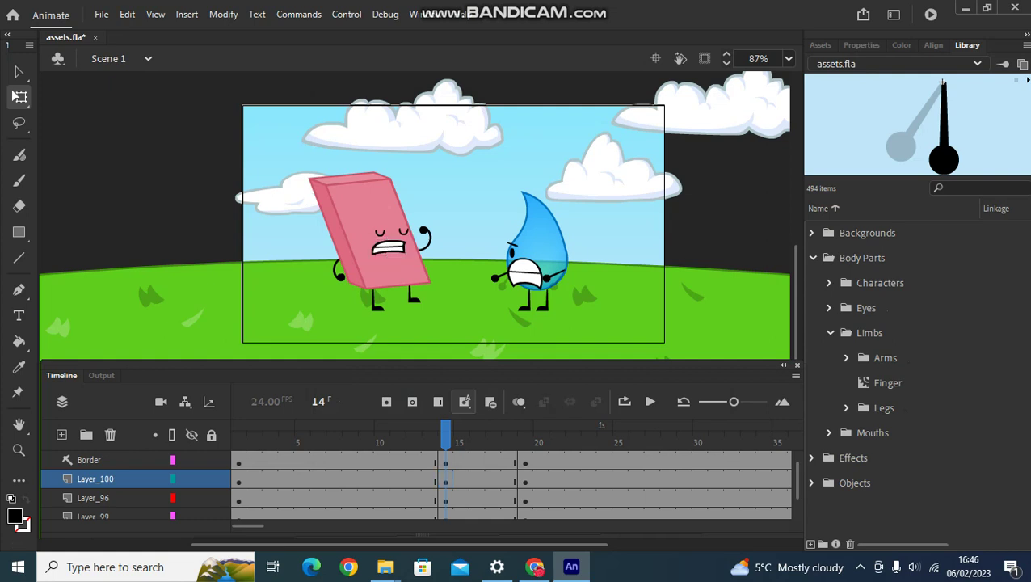
Convert all the artwork on frame 1 to a movie clip symbol named char1.
{"action": "left_click_drag", "start_coordinate": [445, 436], "coordinate": [238, 434]}
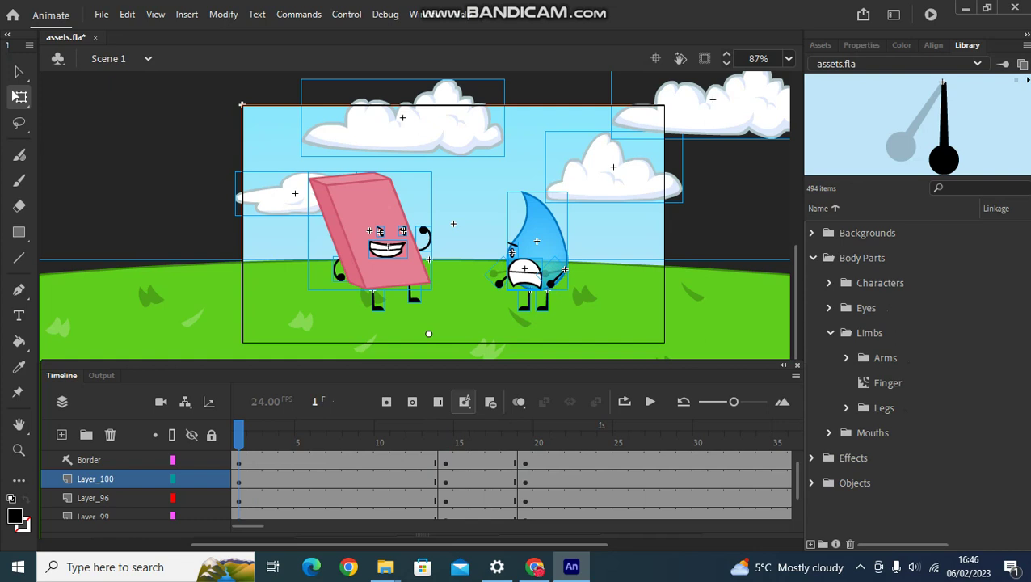
{"action": "key", "text": "F8"}
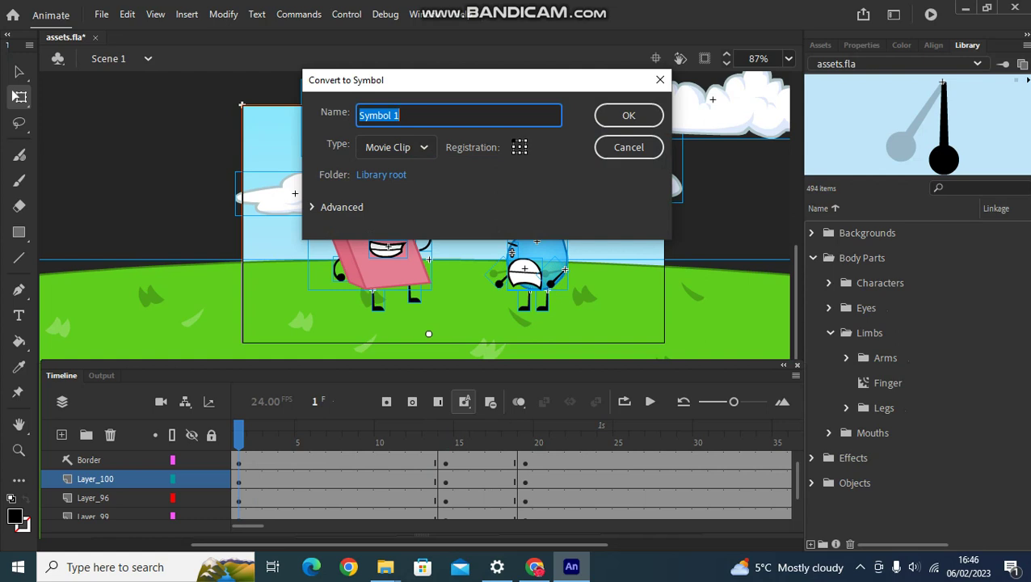
{"action": "type", "text": "char1"}
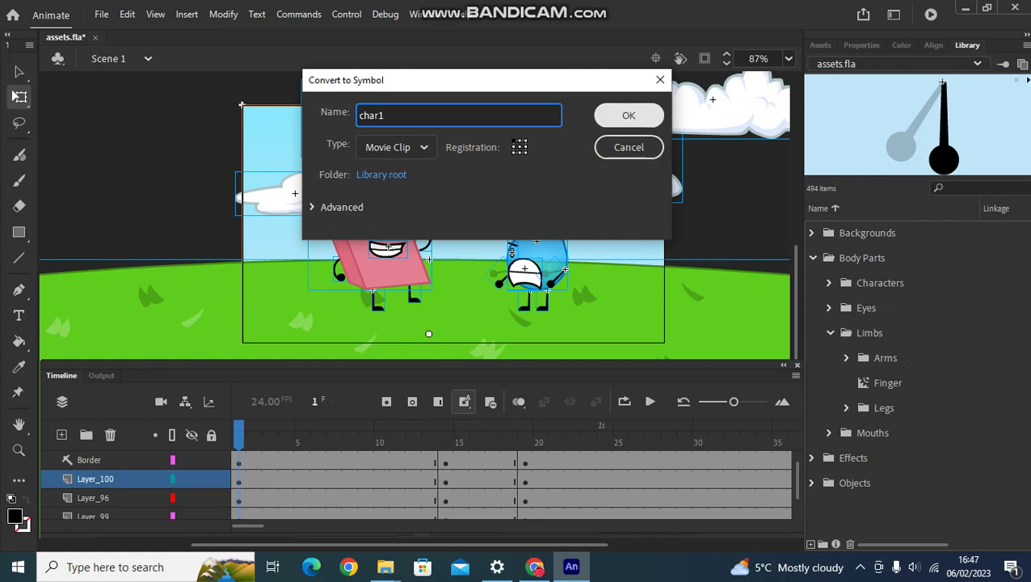
{"action": "left_click", "coordinate": [629, 115]}
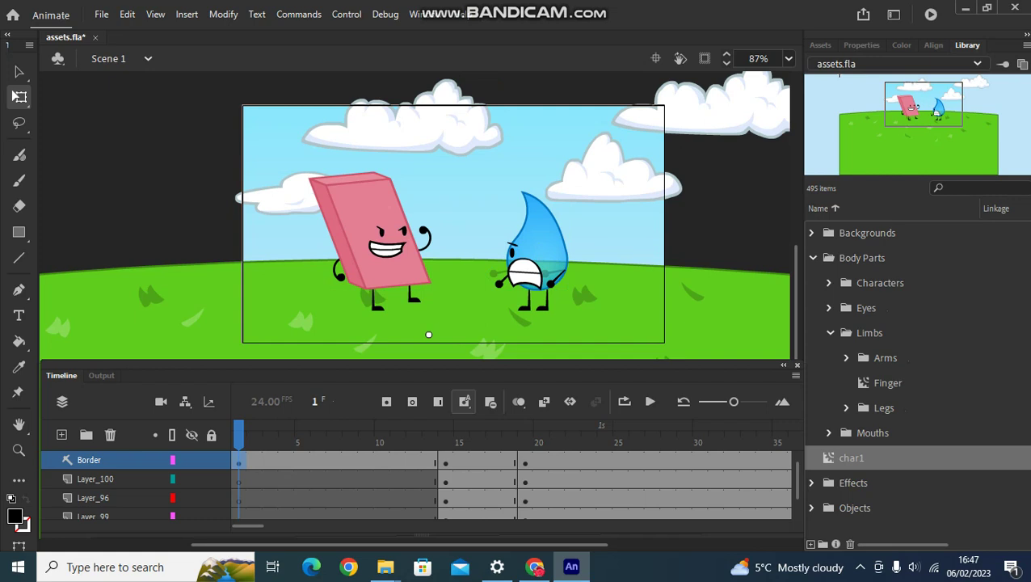
{"action": "left_click", "coordinate": [141, 186]}
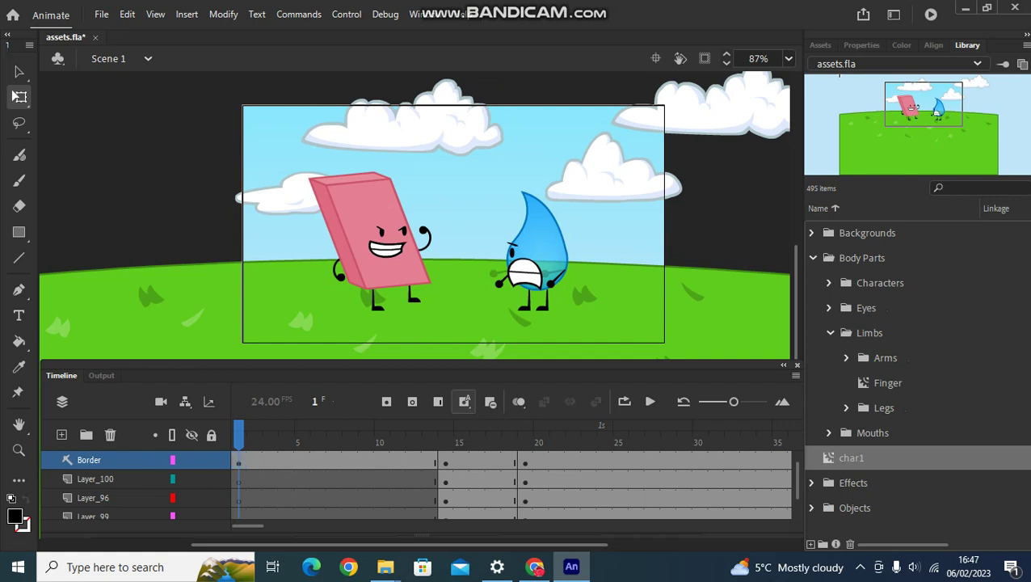
Preview the animation from frame 1, and undo the conversion of the artwork to the char1 symbol.
{"action": "mouse_move", "coordinate": [238, 436]}
{"action": "left_mouse_down"}
{"action": "mouse_move", "coordinate": [428, 437]}
{"action": "mouse_move", "coordinate": [237, 436]}
{"action": "left_mouse_up"}
{"action": "key", "text": "Return"}
{"action": "key", "text": "Return"}
{"action": "left_click", "coordinate": [156, 13]}
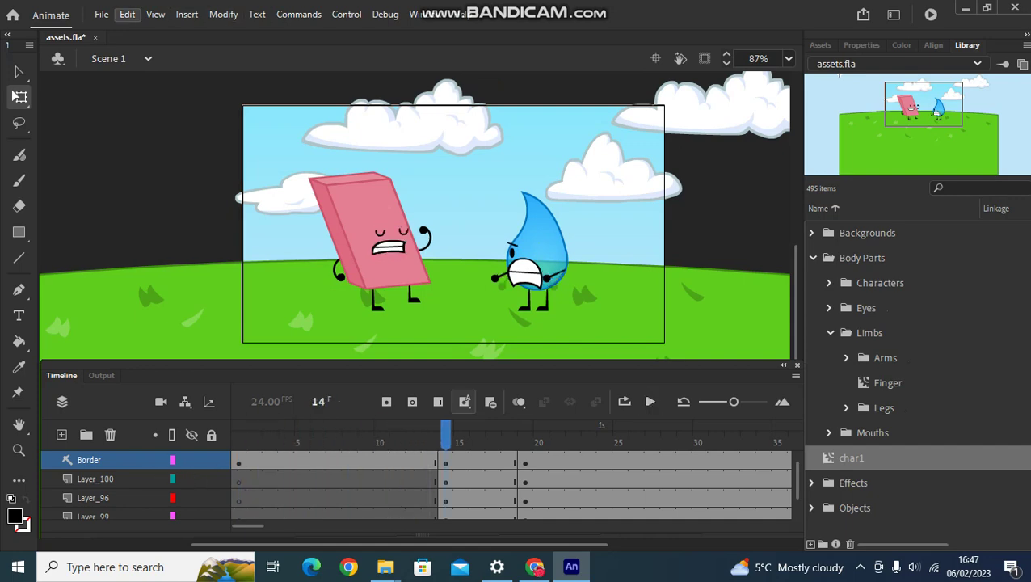
{"action": "left_click", "coordinate": [190, 31]}
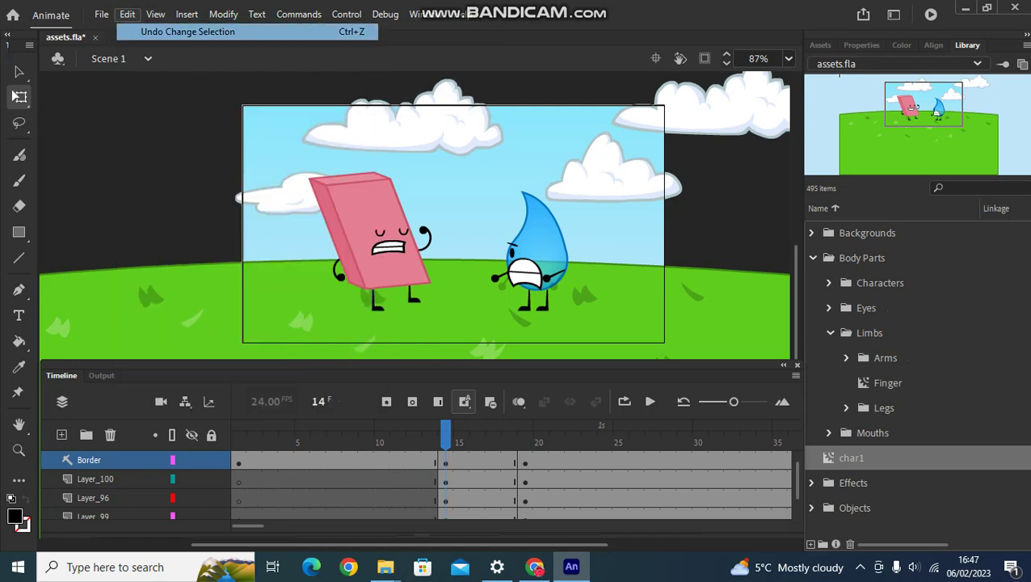
{"action": "left_click", "coordinate": [127, 14]}
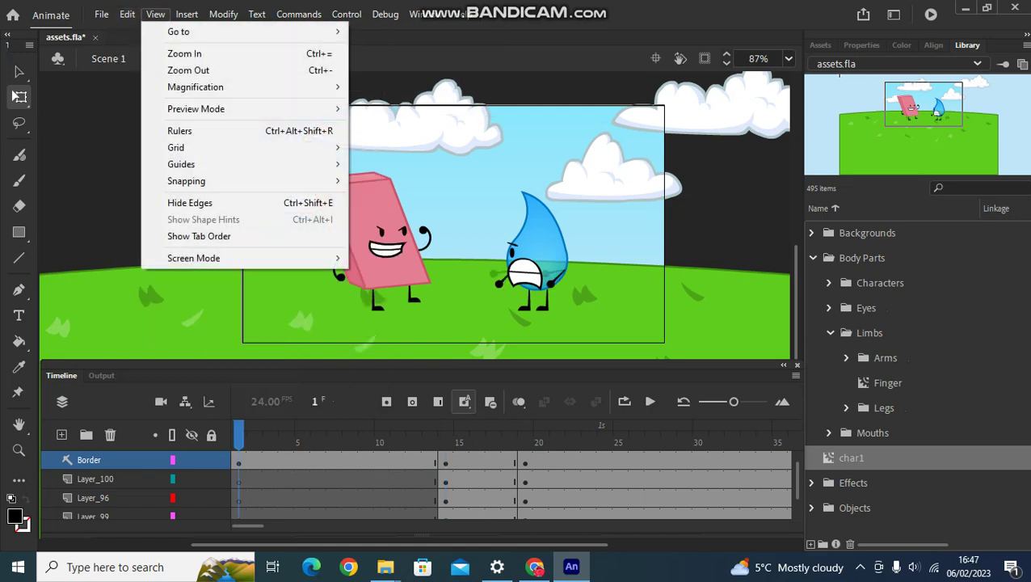
{"action": "left_click", "coordinate": [177, 31]}
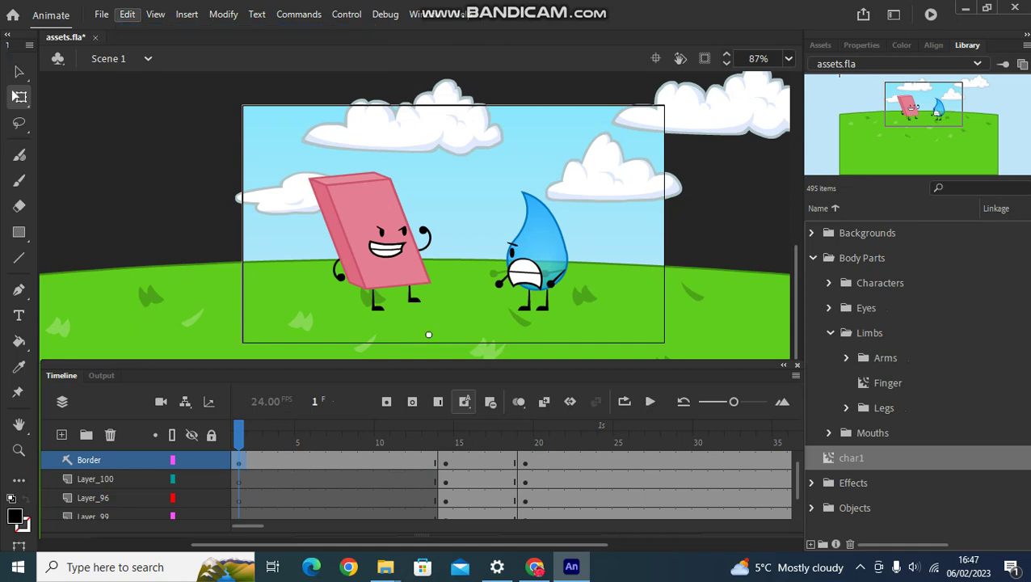
{"action": "left_click", "coordinate": [127, 13]}
{"action": "left_click", "coordinate": [190, 31]}
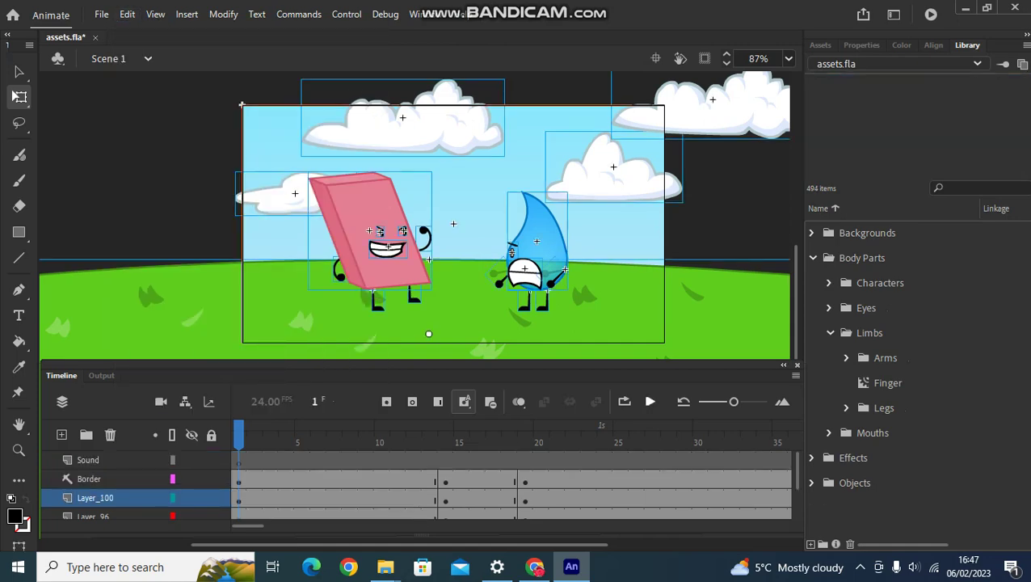
Play the animation briefly, and create classic tweens from frame 14 on all layers, accepting the conversion of their content to symbols.
{"action": "left_click", "coordinate": [650, 401]}
{"action": "left_click", "coordinate": [650, 402]}
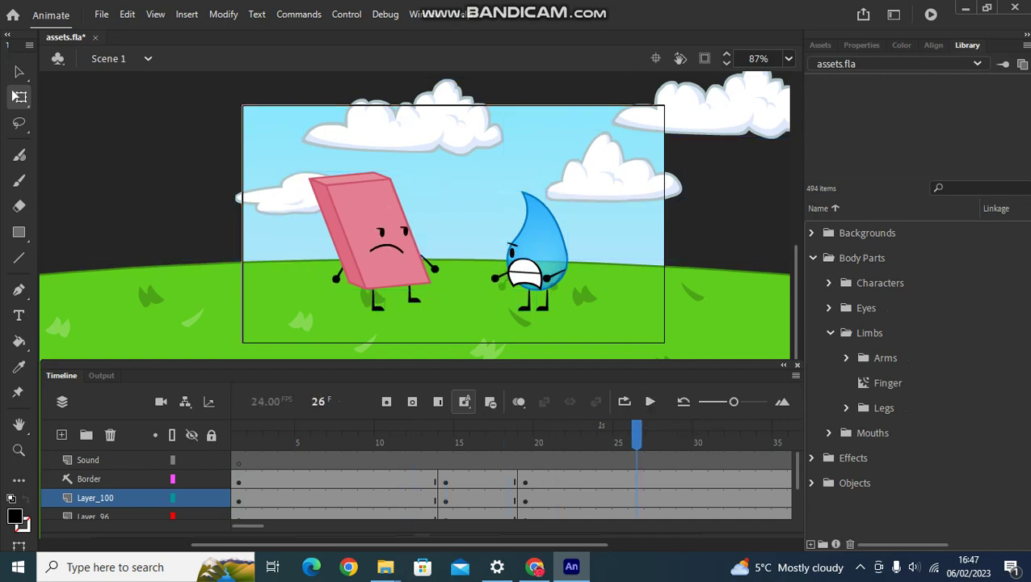
{"action": "left_click_drag", "start_coordinate": [637, 435], "coordinate": [445, 435]}
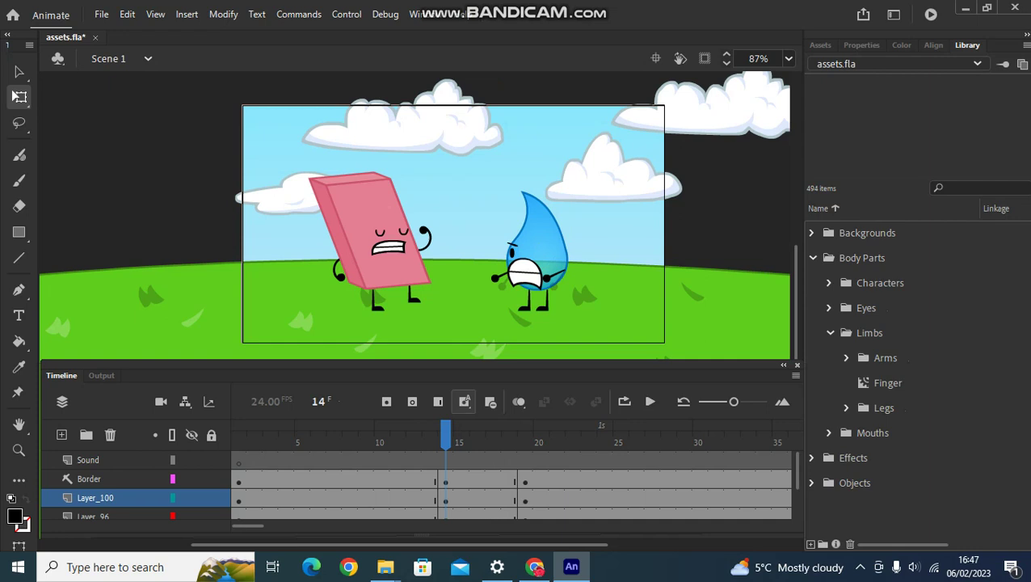
{"action": "key", "text": "ctrl+a"}
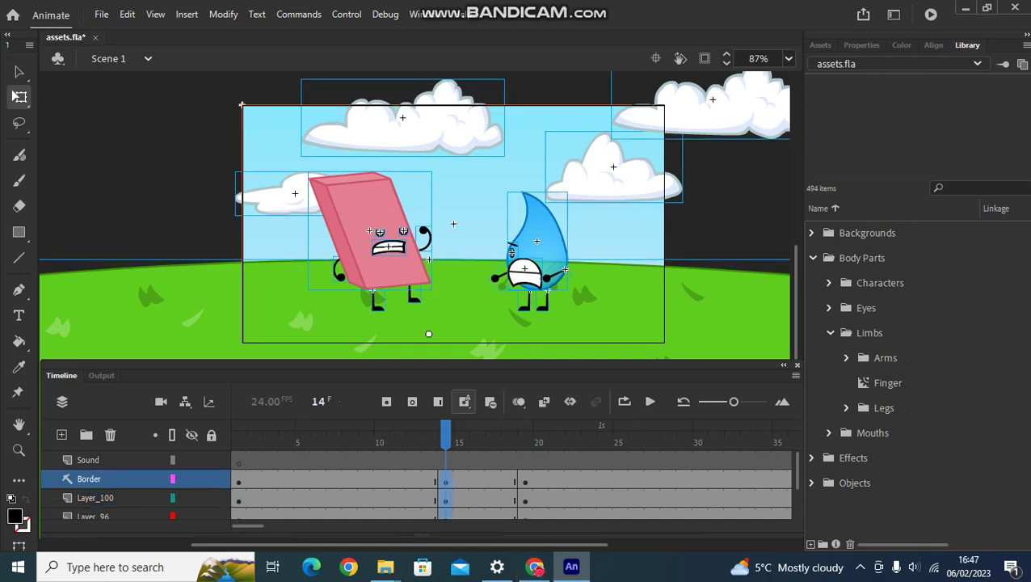
{"action": "right_click", "coordinate": [447, 479]}
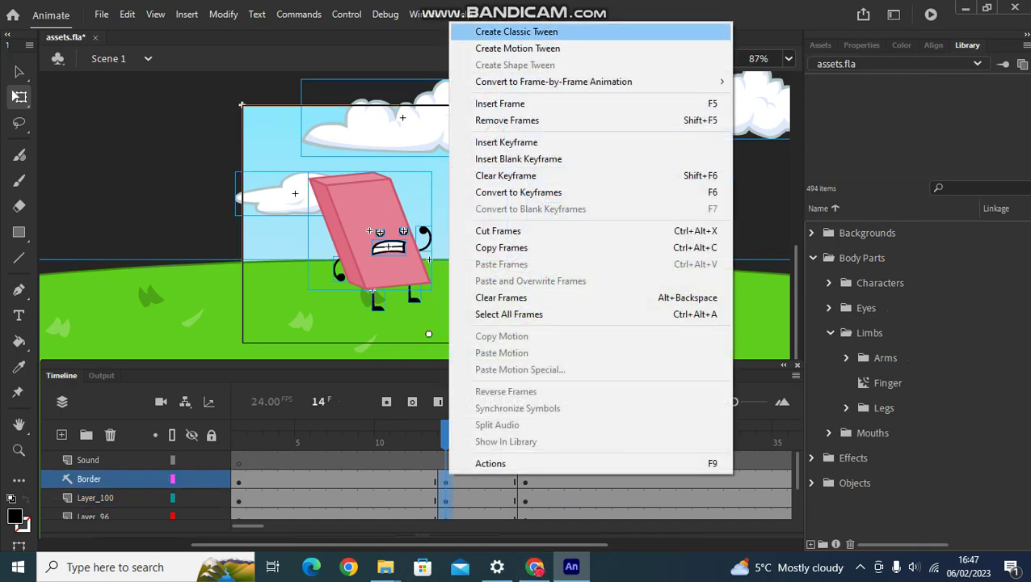
{"action": "left_click", "coordinate": [516, 32]}
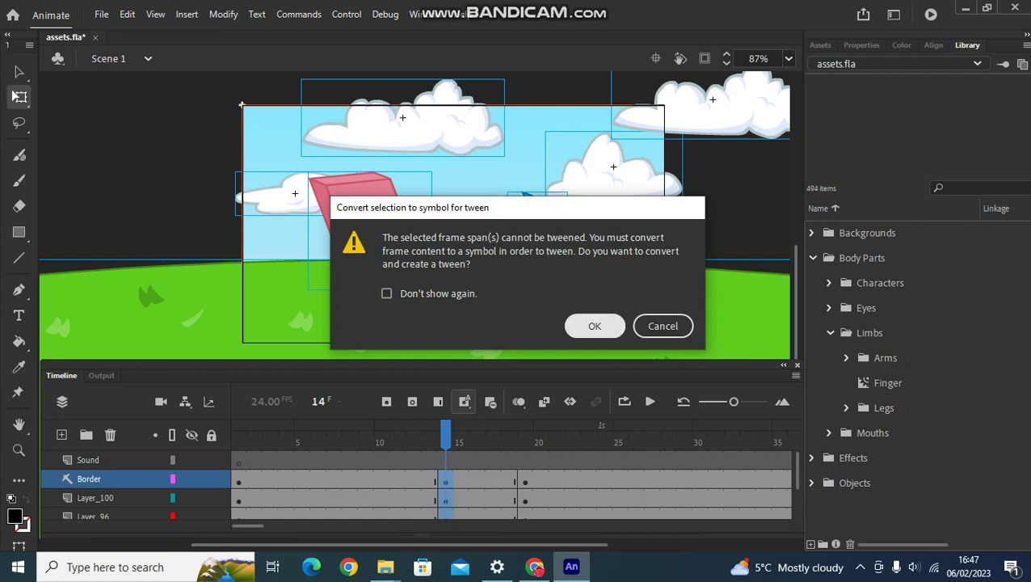
{"action": "key", "text": "Return"}
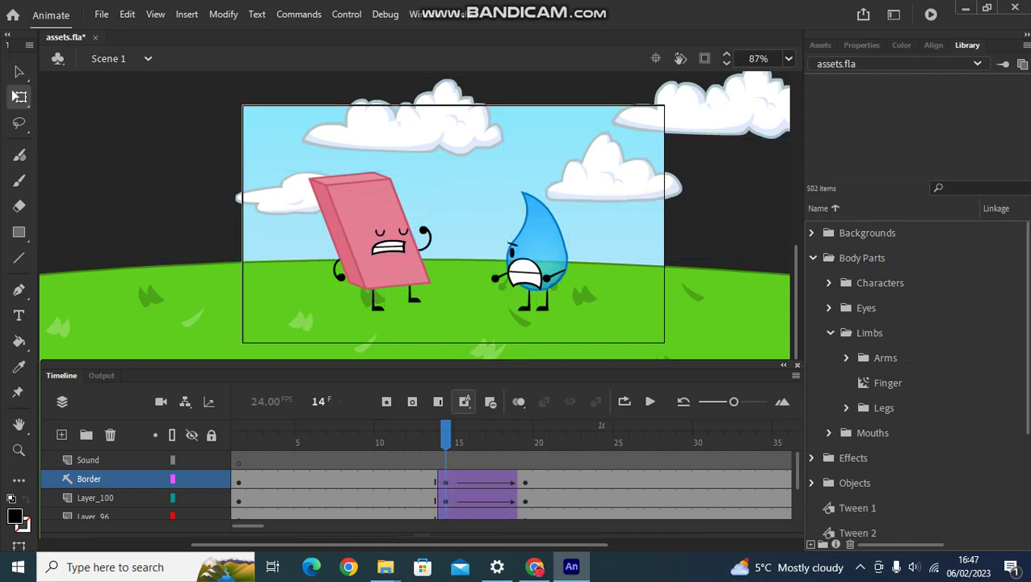
Play the animation from frame 1 to review the tweened transition into the frame 19 pose.
{"action": "left_click", "coordinate": [637, 436]}
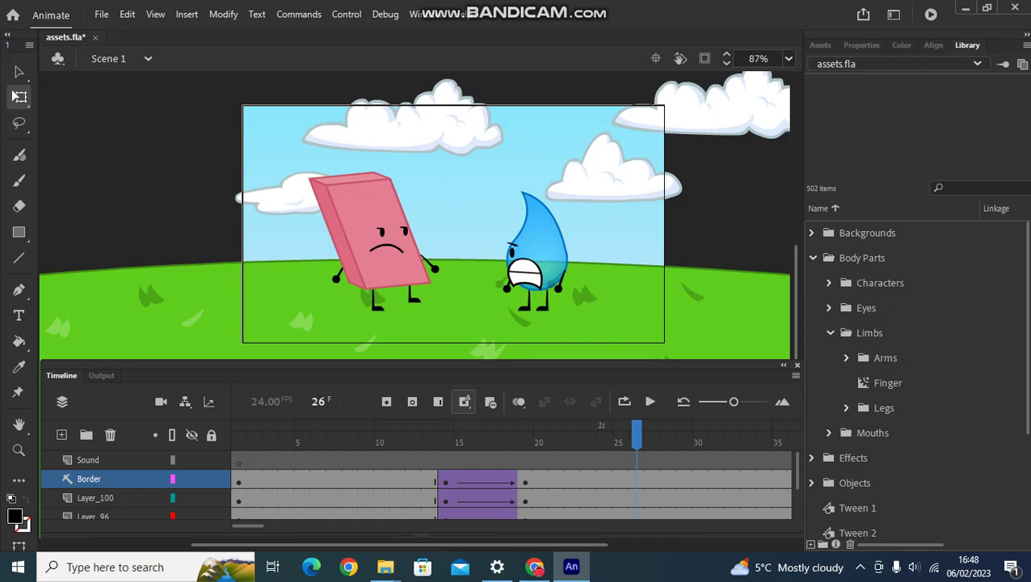
{"action": "left_click_drag", "start_coordinate": [637, 436], "coordinate": [238, 436]}
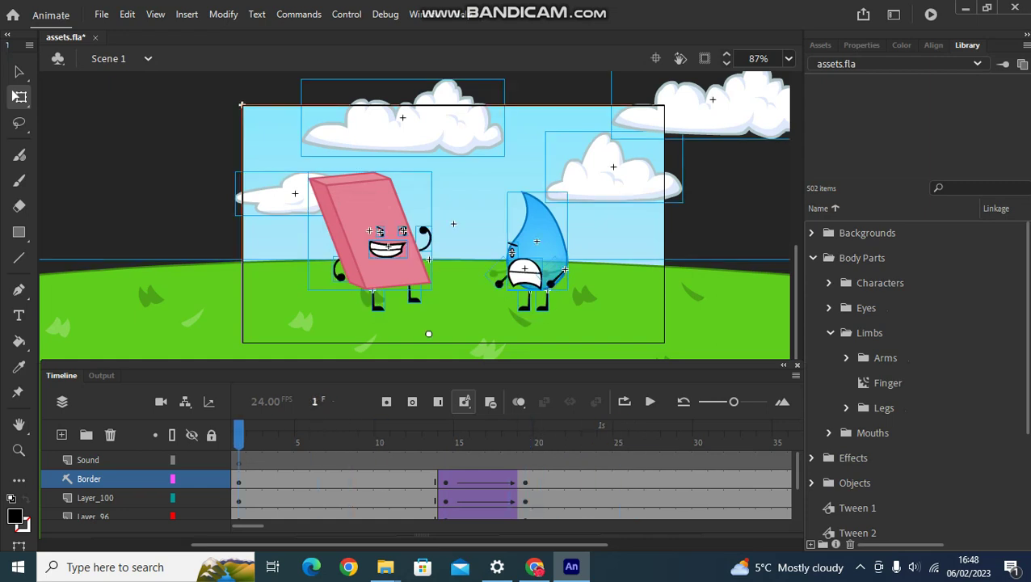
{"action": "key", "text": "Return"}
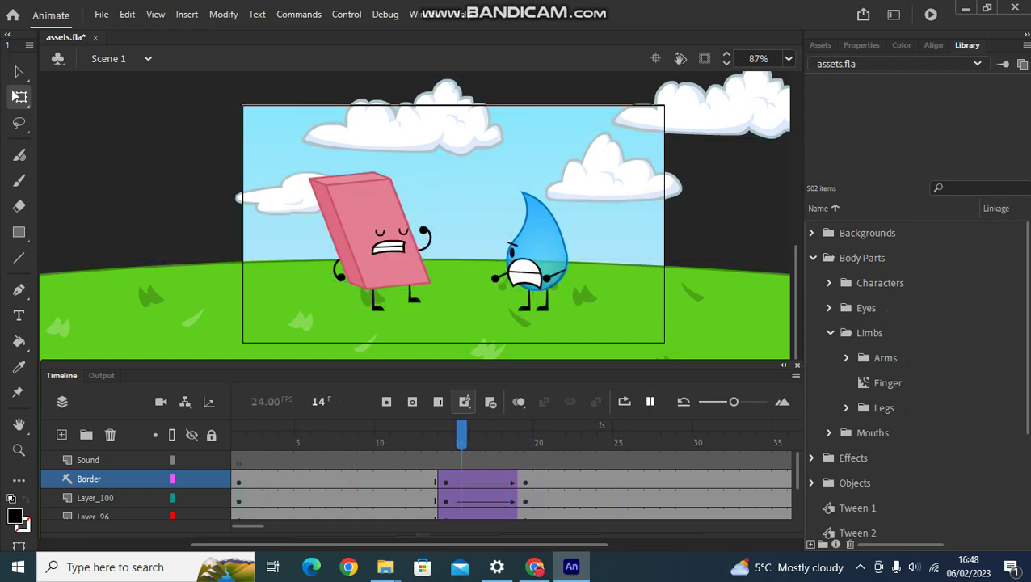
{"action": "left_click", "coordinate": [650, 402]}
{"action": "left_click_drag", "start_coordinate": [603, 436], "coordinate": [573, 436]}
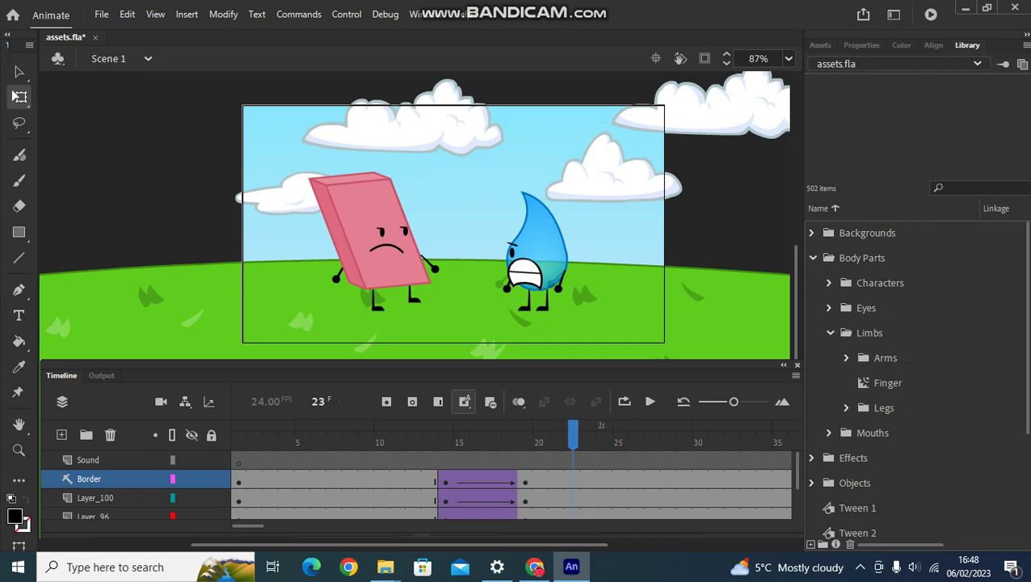
Step backward and forward frame by frame around frame 14 to examine how the characters move at the start of the tween.
{"action": "key", "text": "comma"}
{"action": "key", "text": "comma"}
{"action": "key", "text": "comma"}
{"action": "key", "text": "comma"}
{"action": "key", "text": "comma"}
{"action": "key", "text": "comma"}
{"action": "key", "text": "comma"}
{"action": "key", "text": "comma"}
{"action": "key", "text": "comma"}
{"action": "key", "text": "period"}
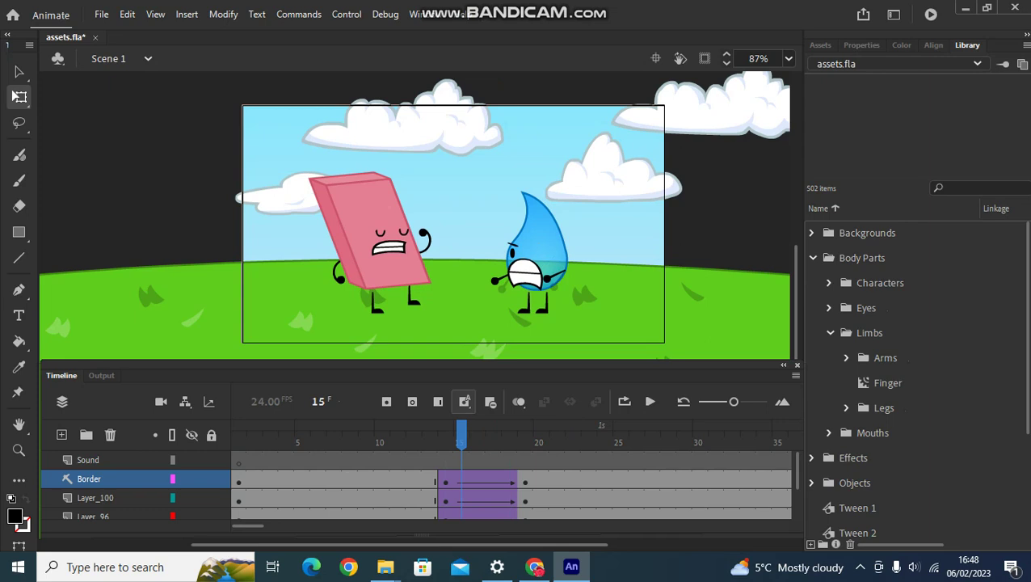
{"action": "key", "text": "comma"}
{"action": "key", "text": "comma"}
{"action": "key", "text": "comma"}
{"action": "key", "text": "comma"}
{"action": "key", "text": "comma"}
{"action": "key", "text": "comma"}
{"action": "key", "text": "period"}
{"action": "key", "text": "period"}
{"action": "key", "text": "period"}
{"action": "key", "text": "period"}
{"action": "key", "text": "period"}
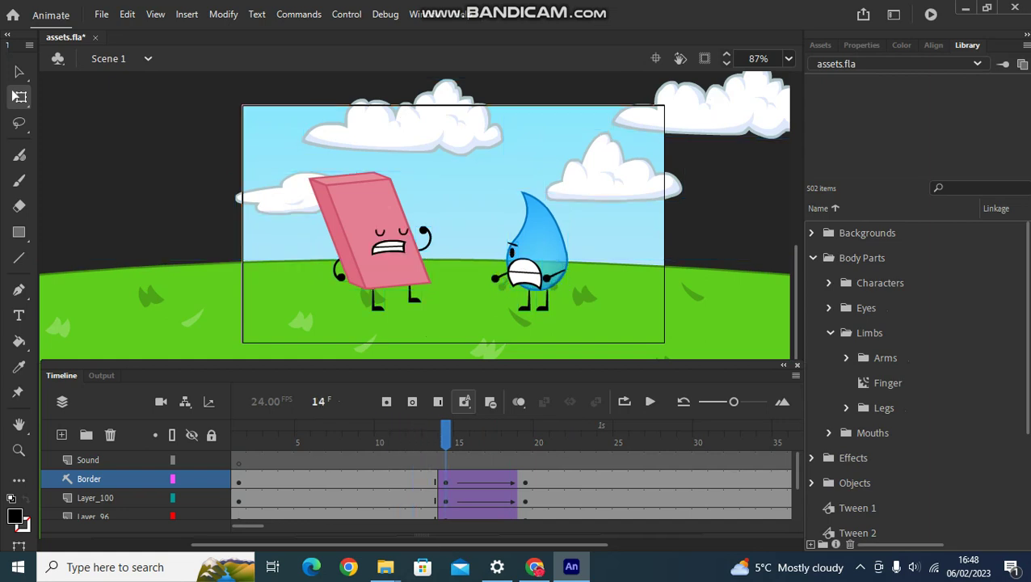
Nudge the limbs on Layer_99 downward at frame 15, adding a keyframe inside the tween.
{"action": "left_click_drag", "start_coordinate": [445, 434], "coordinate": [461, 434]}
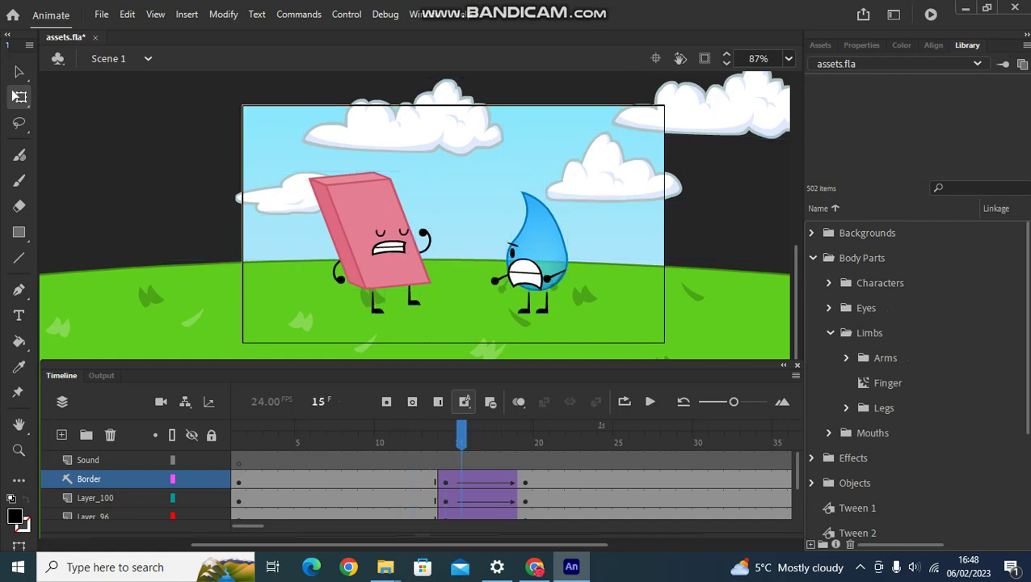
{"action": "scroll", "coordinate": [461, 480], "scroll_direction": "down", "scroll_amount": 3}
{"action": "left_click", "coordinate": [461, 481]}
{"action": "key", "text": "Down"}
{"action": "key", "text": "Down"}
{"action": "key", "text": "Down"}
{"action": "key", "text": "Down"}
{"action": "key", "text": "Down"}
{"action": "key", "text": "Down"}
{"action": "key", "text": "Down"}
{"action": "key", "text": "Down"}
{"action": "key", "text": "Down"}
{"action": "key", "text": "Down"}
{"action": "key", "text": "Down"}
{"action": "key", "text": "Down"}
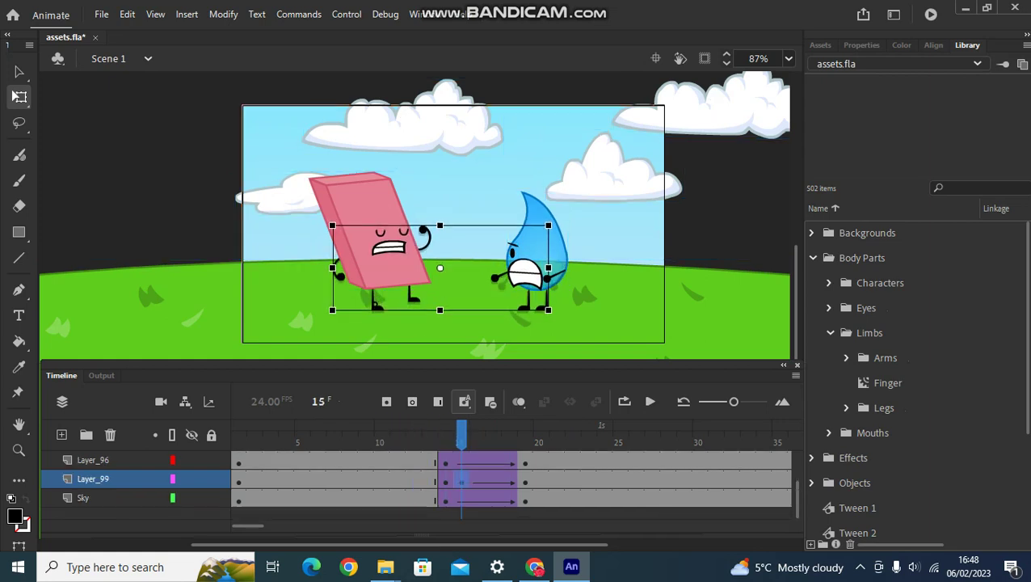
{"action": "key", "text": "Down"}
{"action": "key", "text": "Down"}
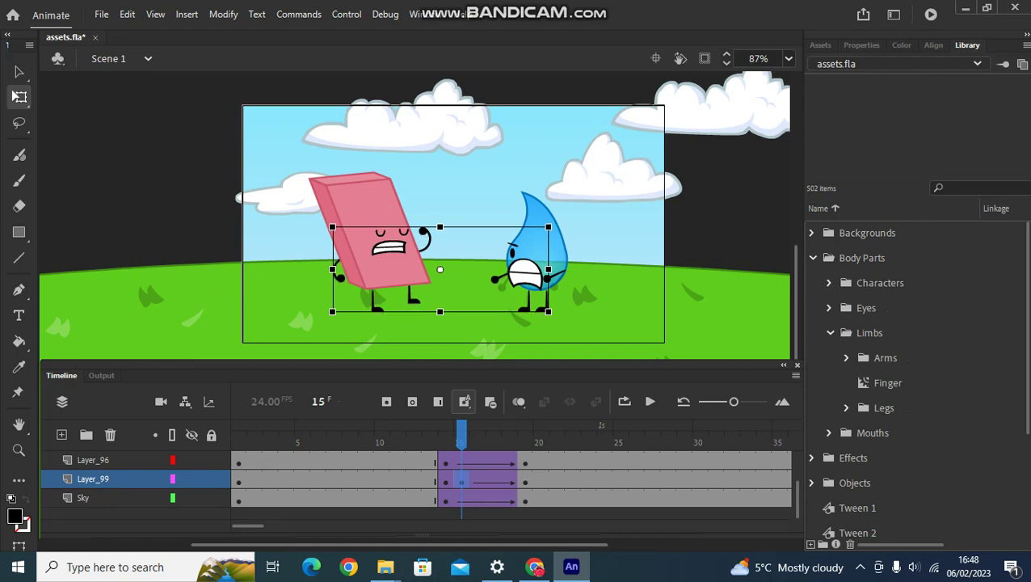